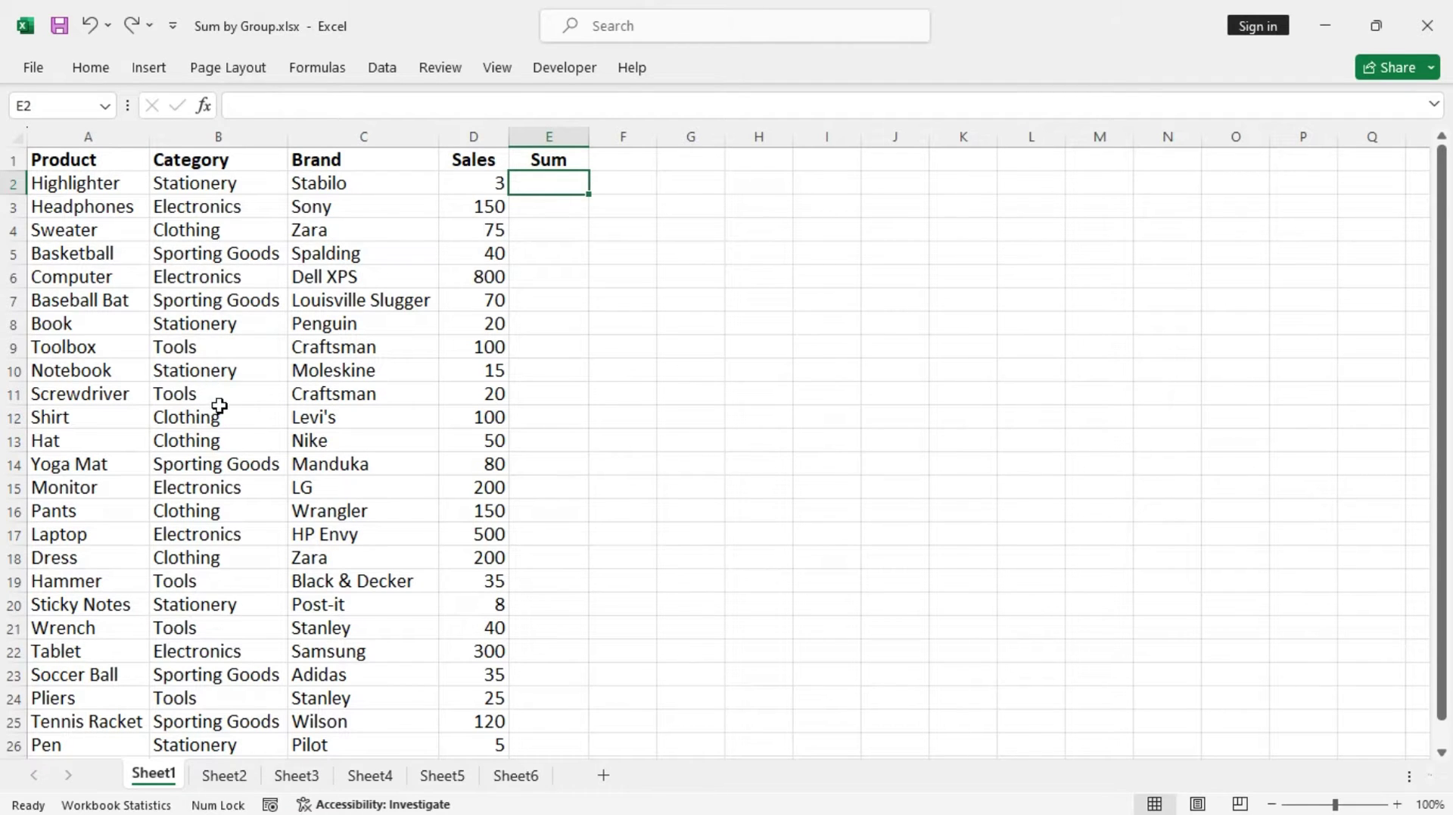
Step: Sort the product table by Category from A to Z
right_click(205, 325)
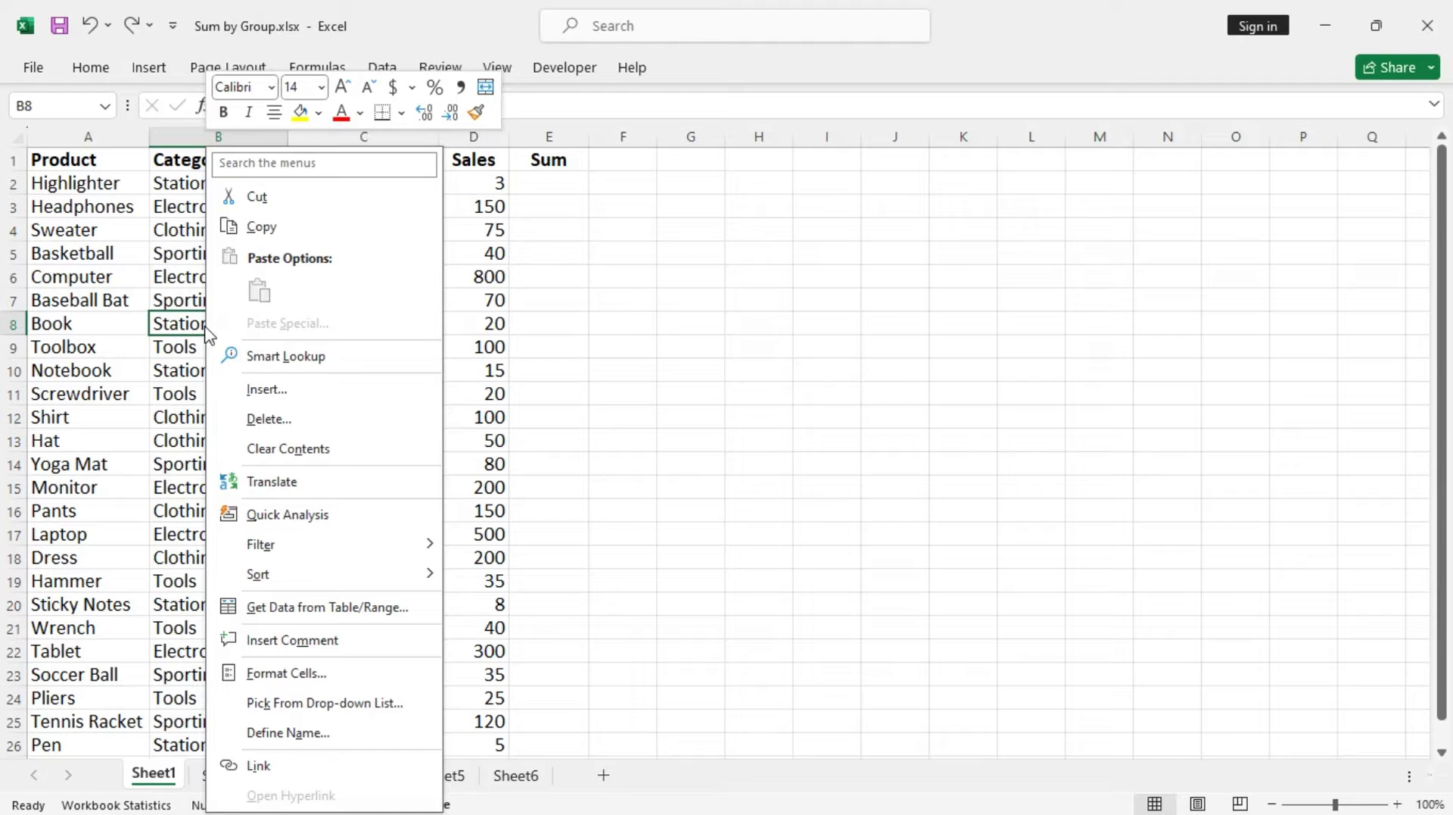
mouse_move(387, 577)
click(508, 583)
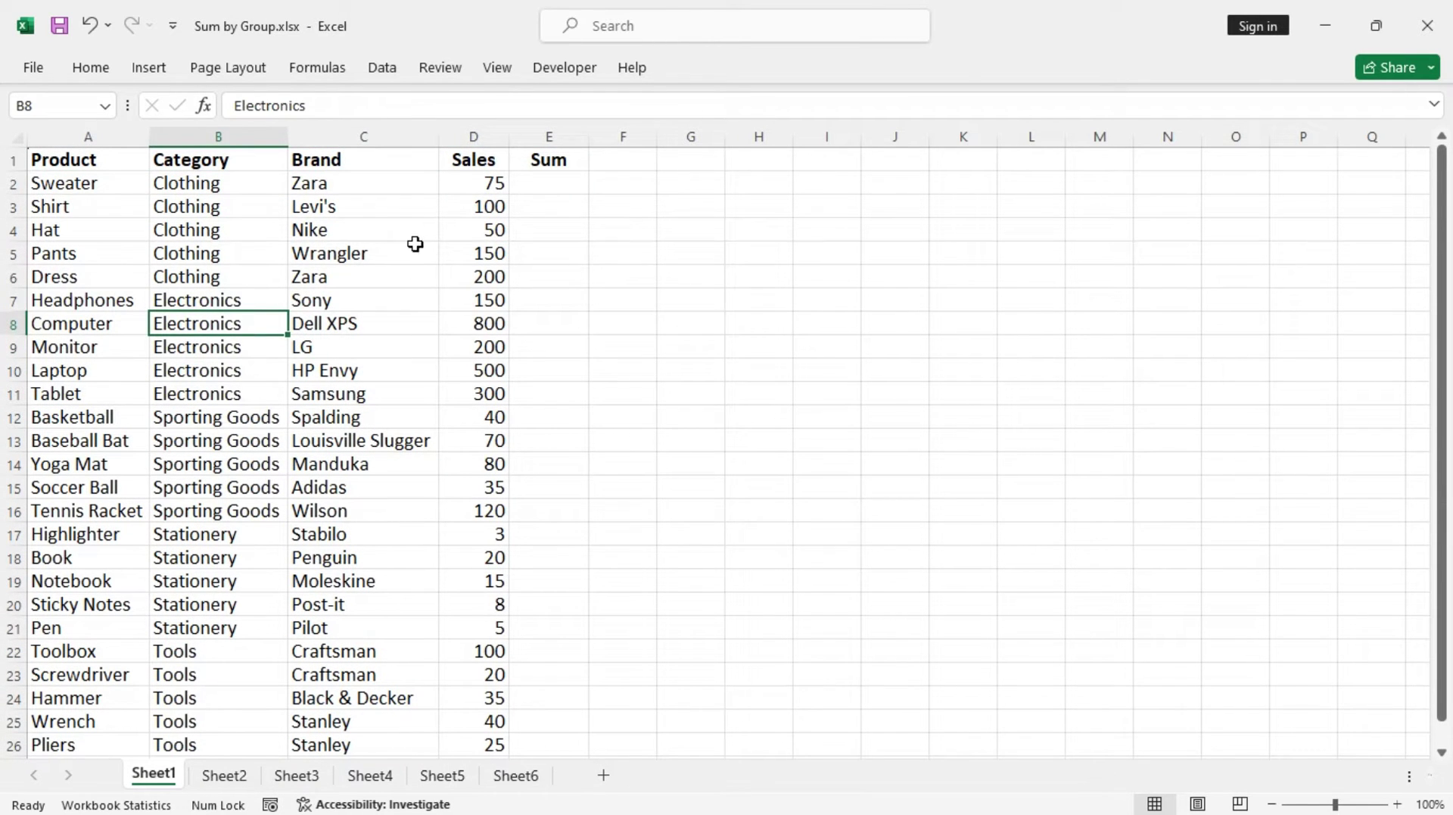
Step: Begin an IF formula in E2 that tests B2=B1 and returns an empty string "" when true
click(571, 186)
text(=if)
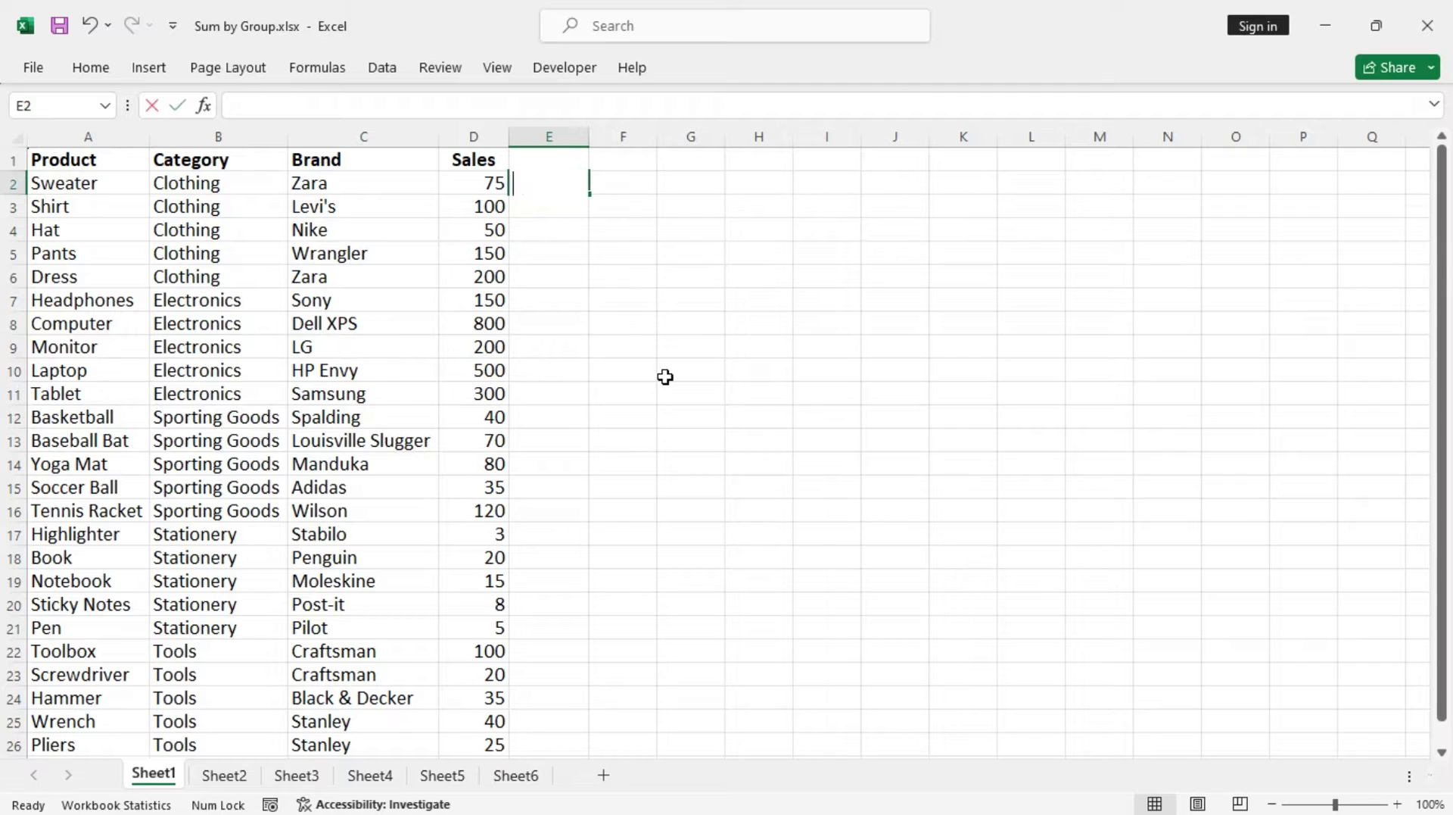
key(Tab)
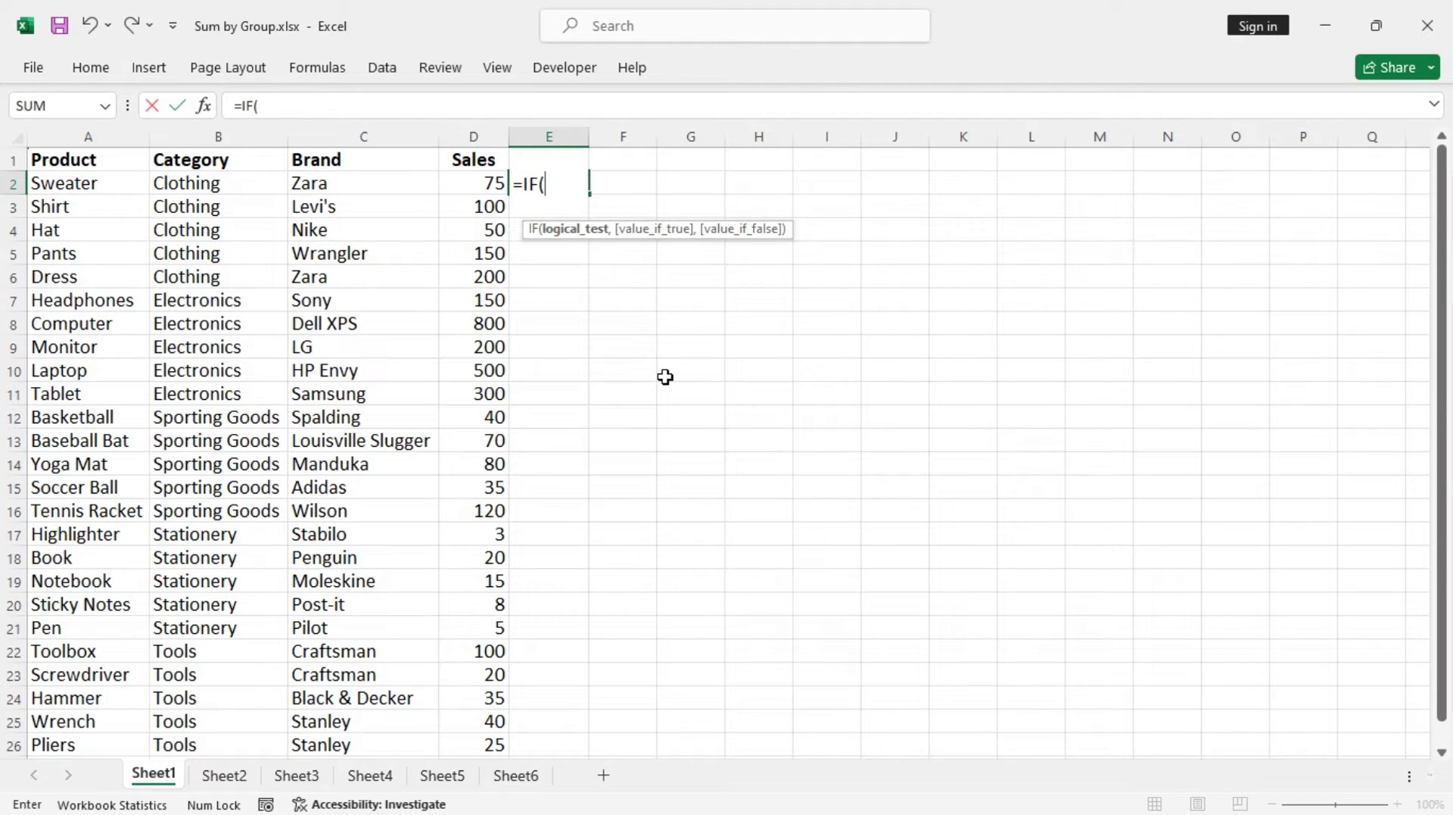
click(241, 182)
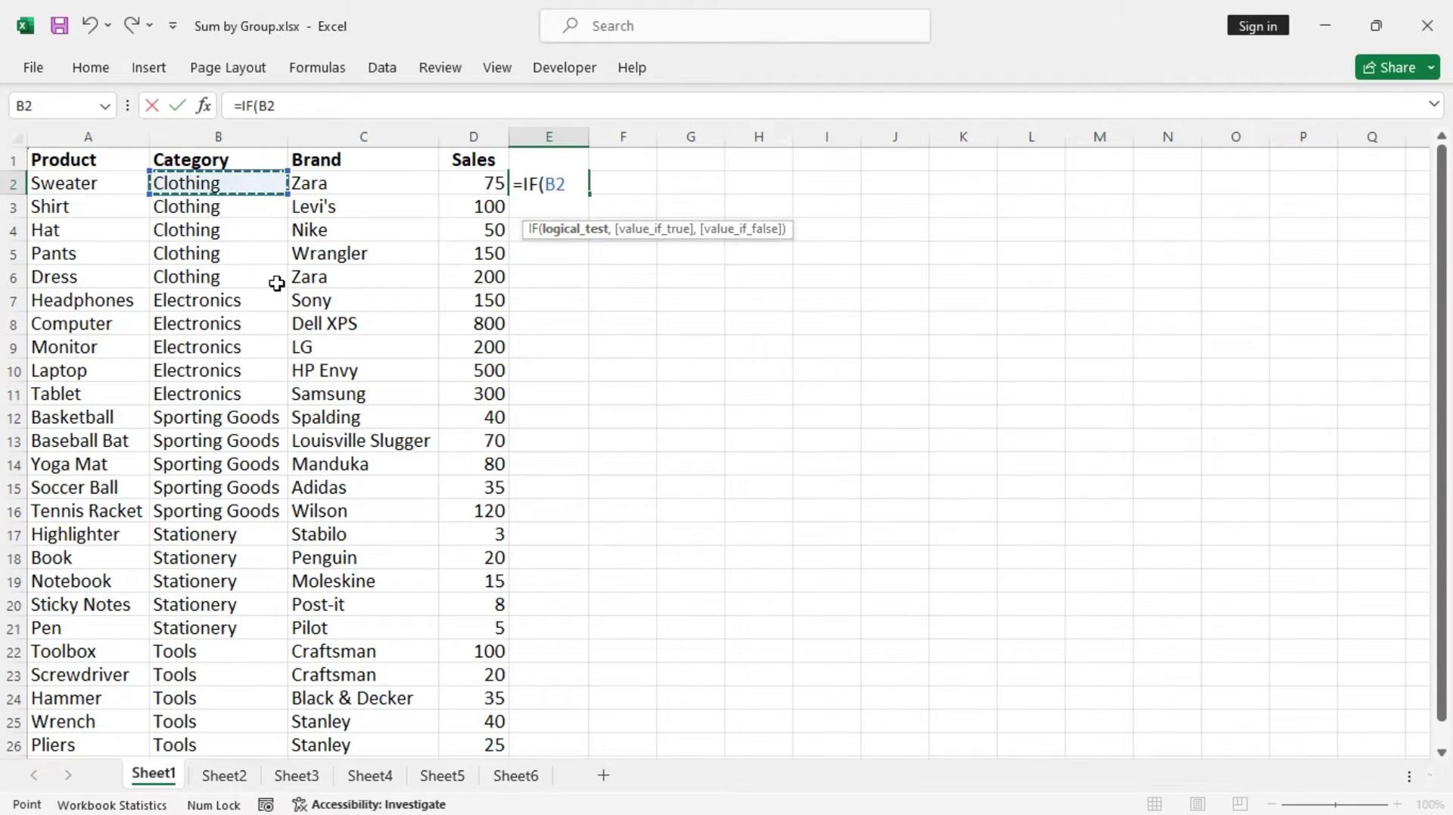
text(=)
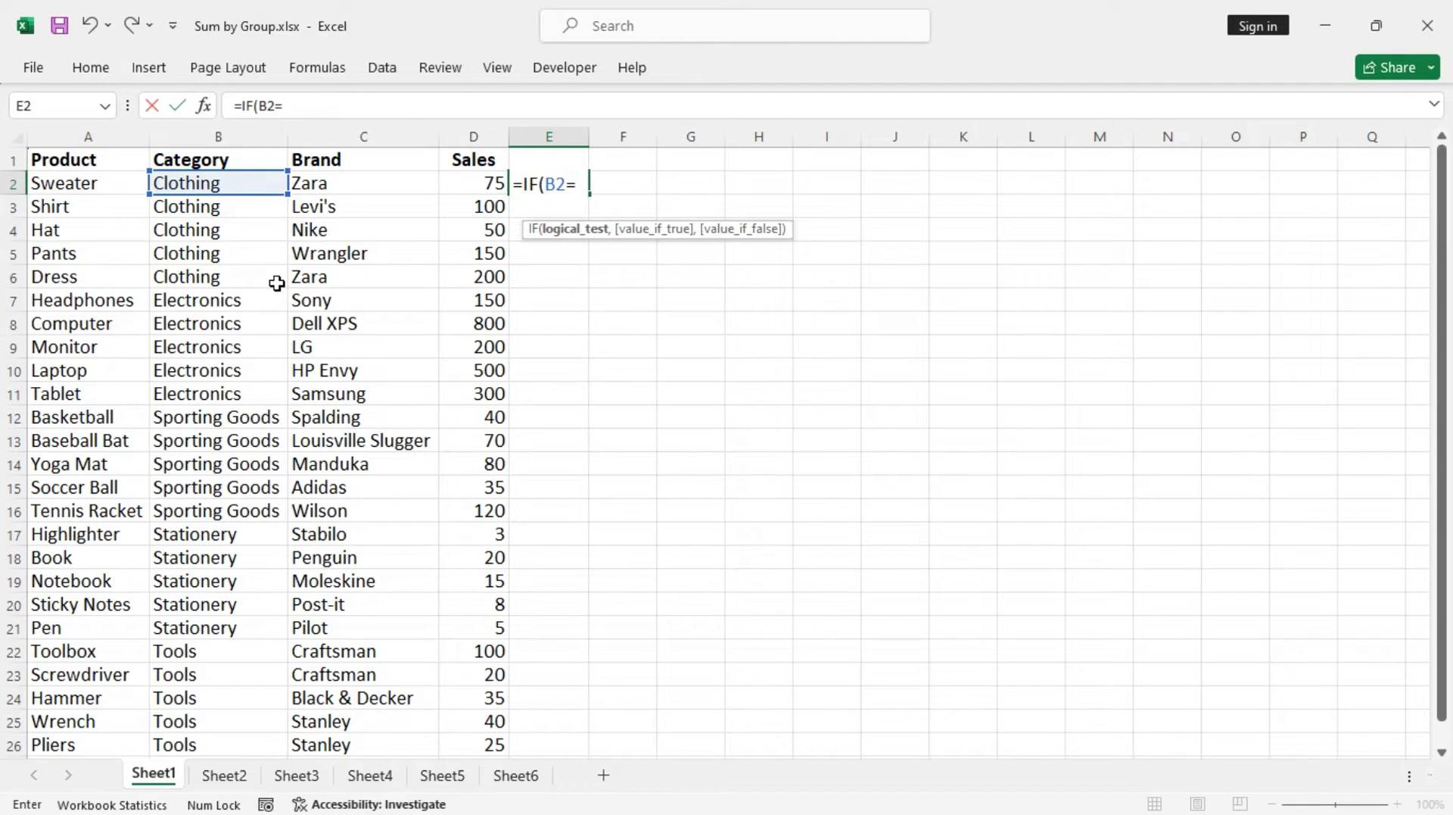
click(238, 158)
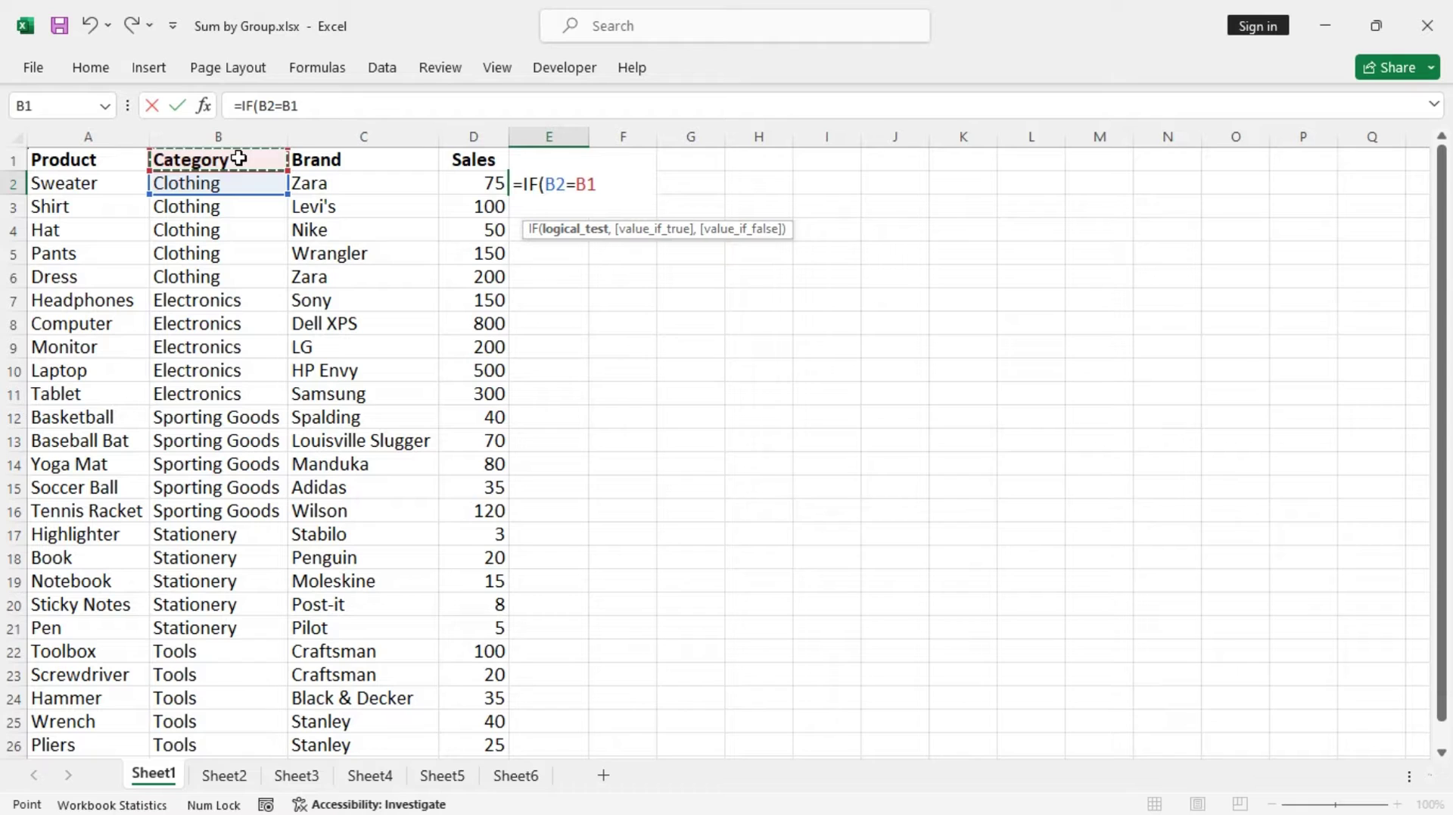
text(,)
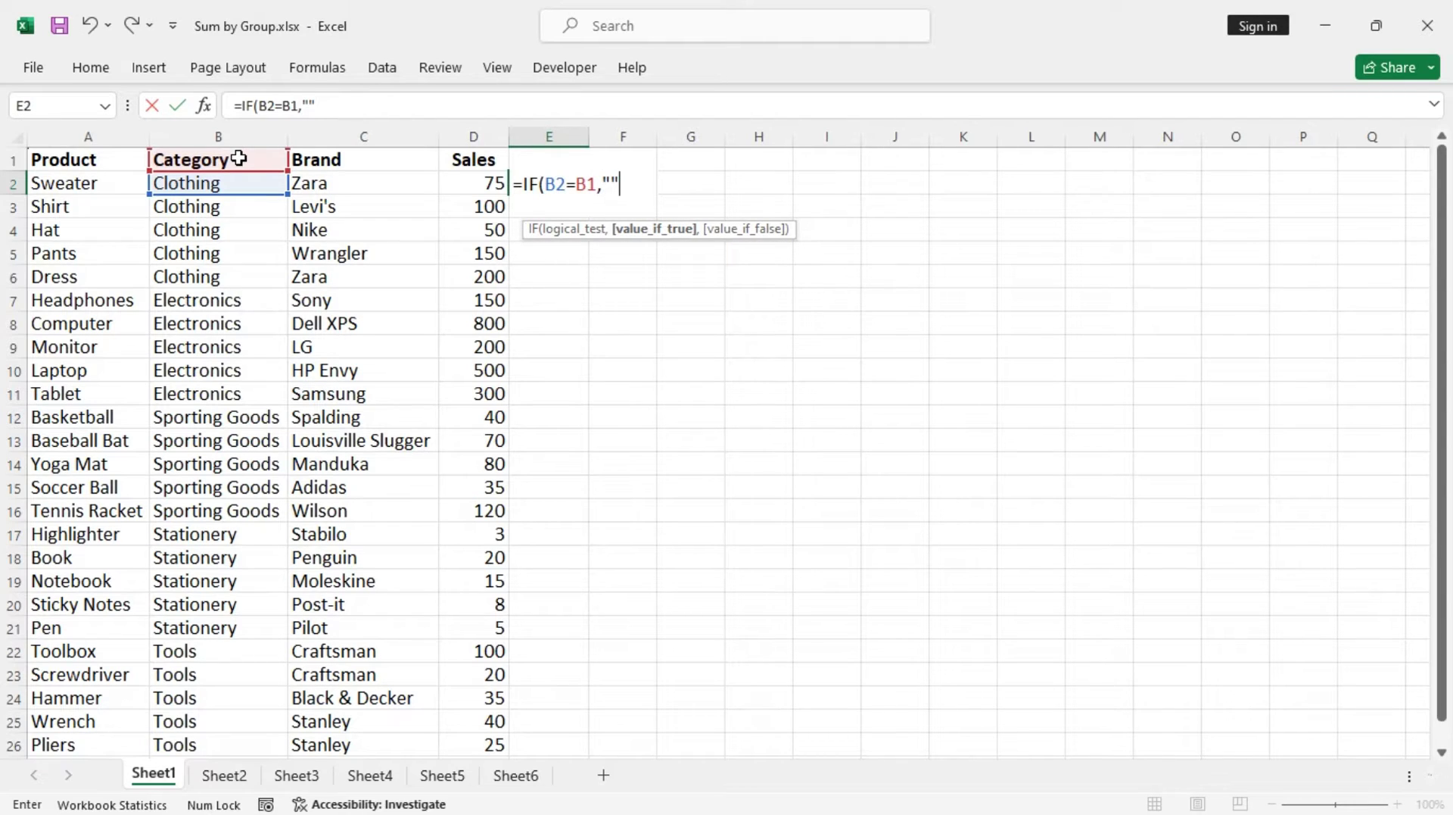
text(,)
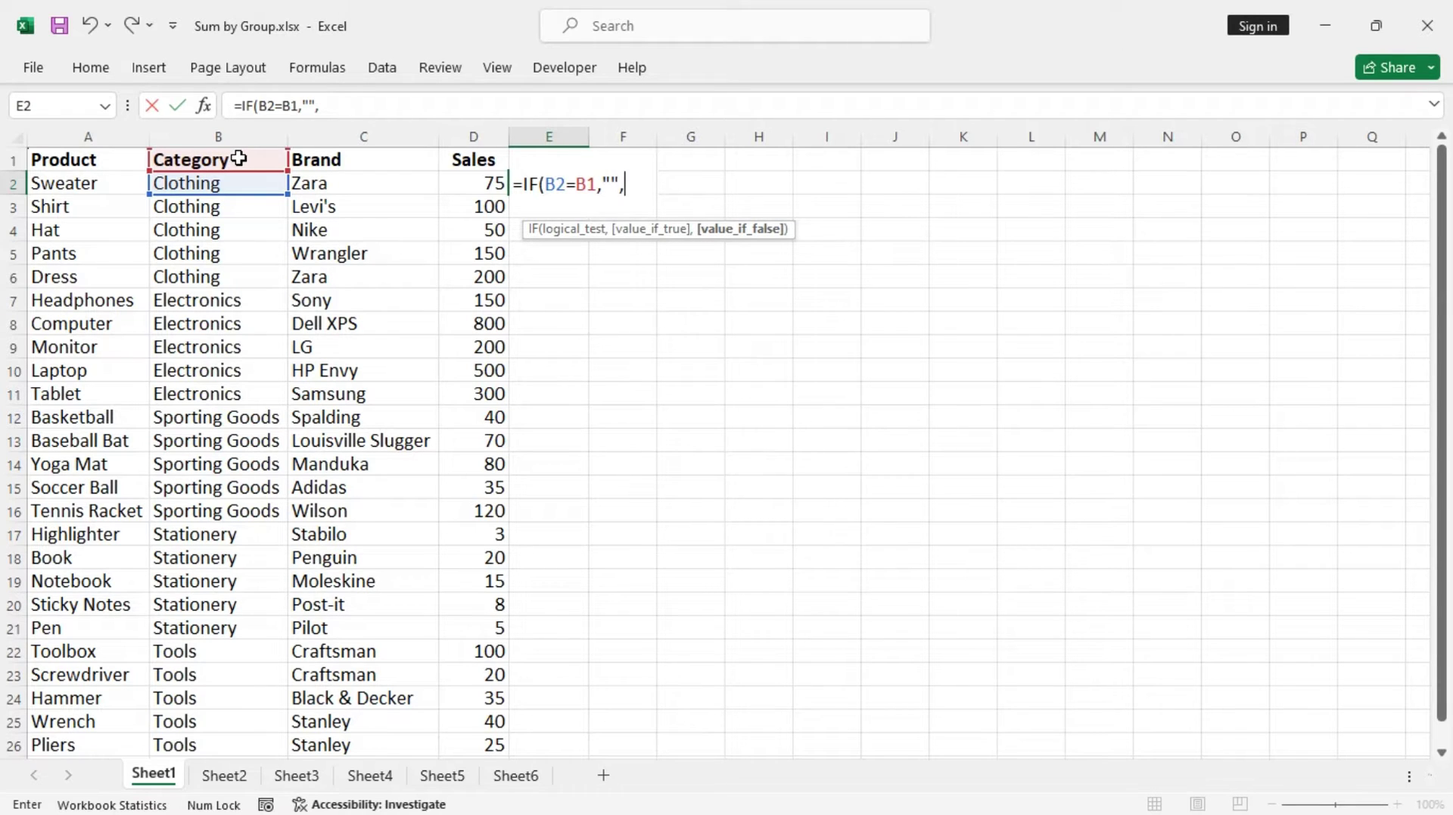
Step: Add a SUMIF as the formula's value-if-false argument, with absolute range $B$2:$B$26 and criterion B2
text(sumi)
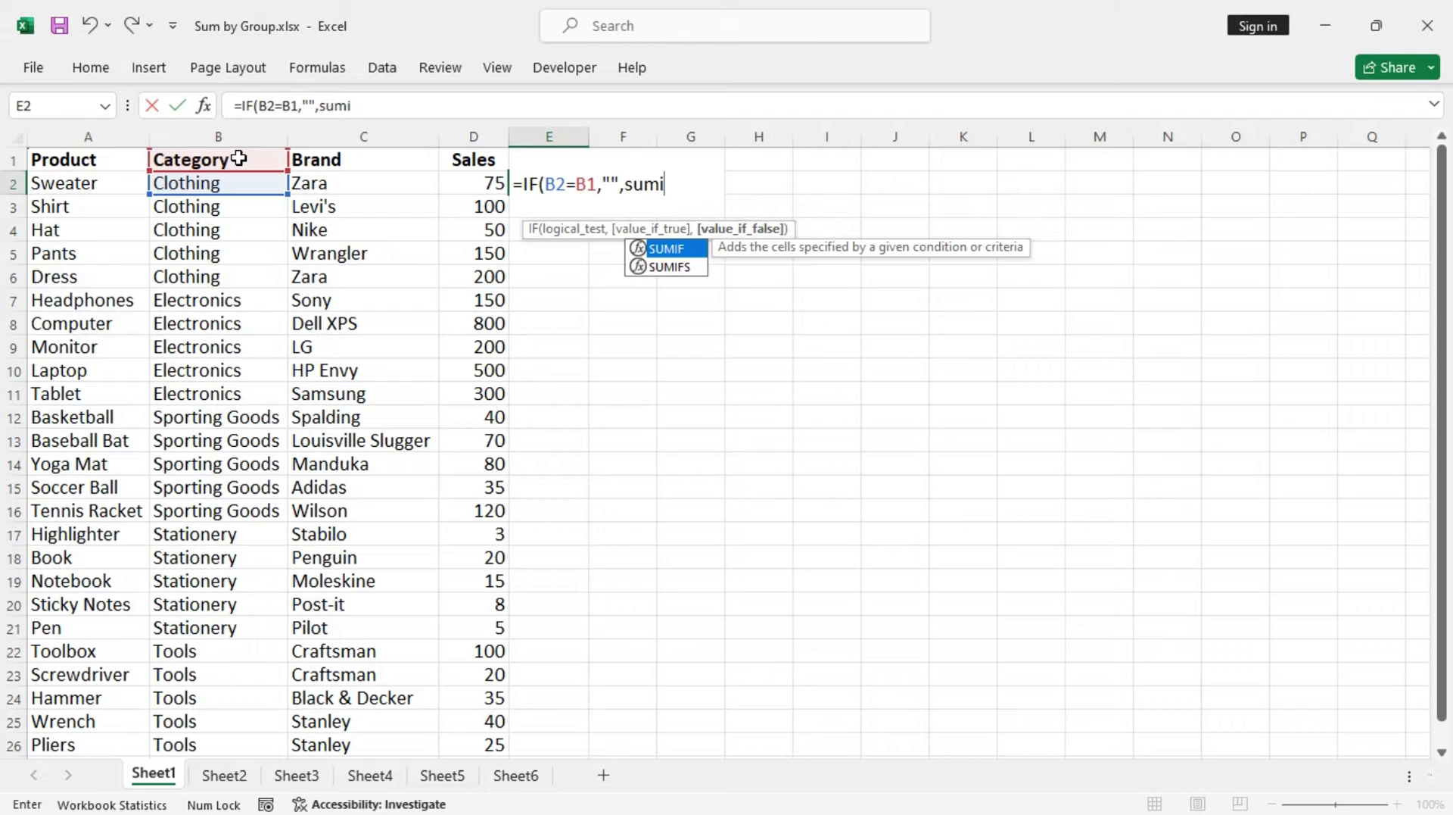
key(Tab)
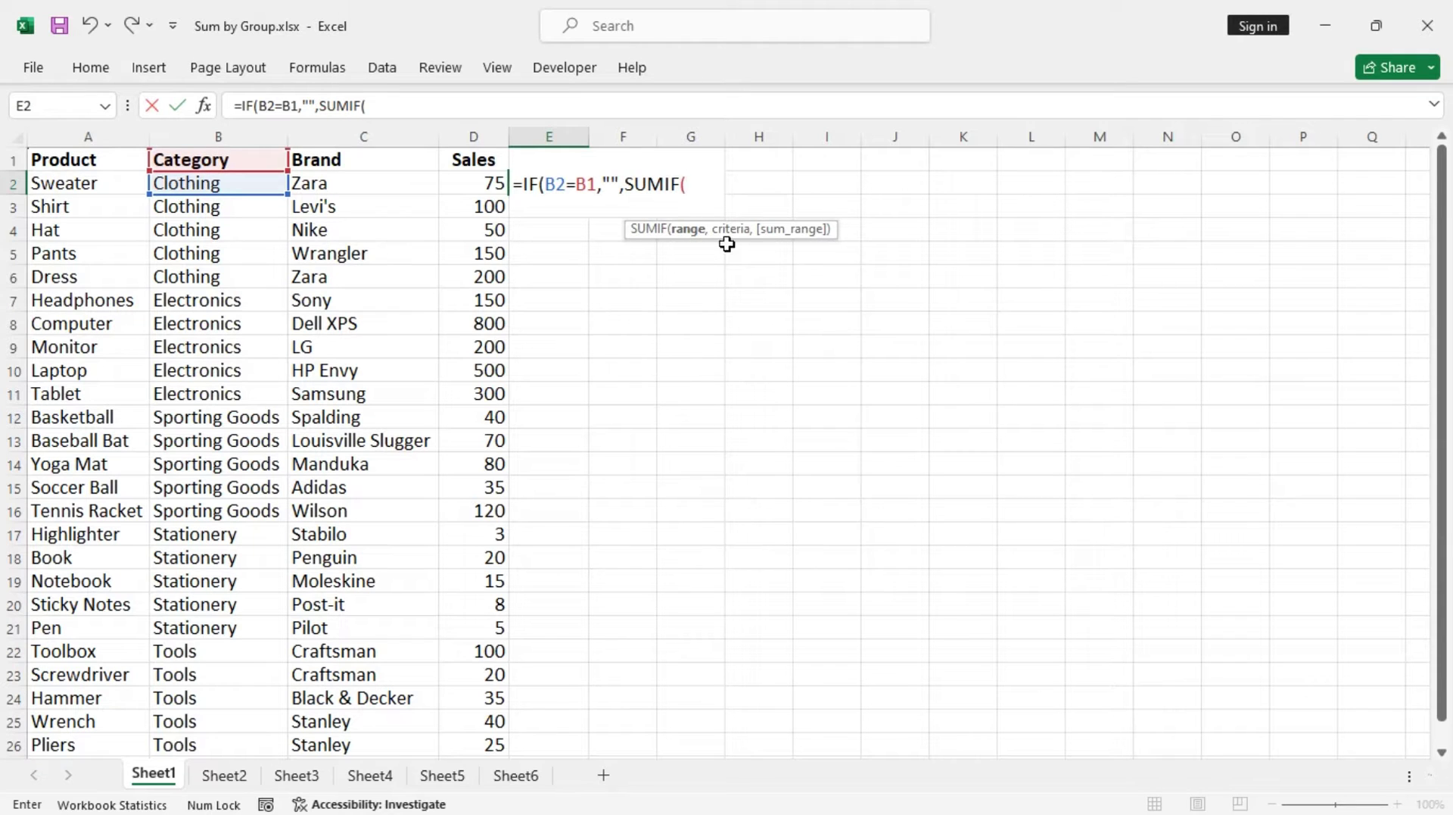
click(225, 184)
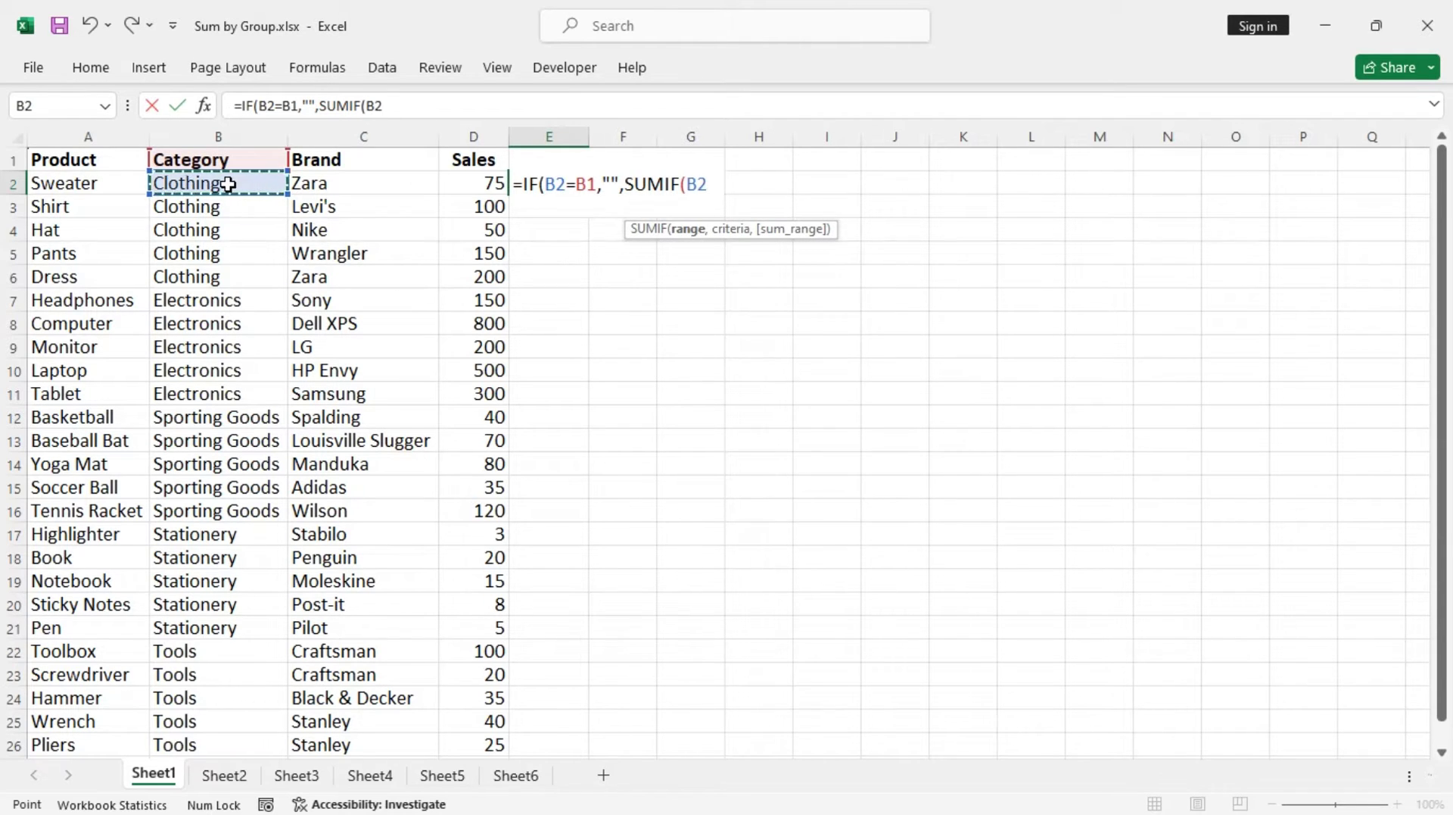
key(ctrl+shift+Down)
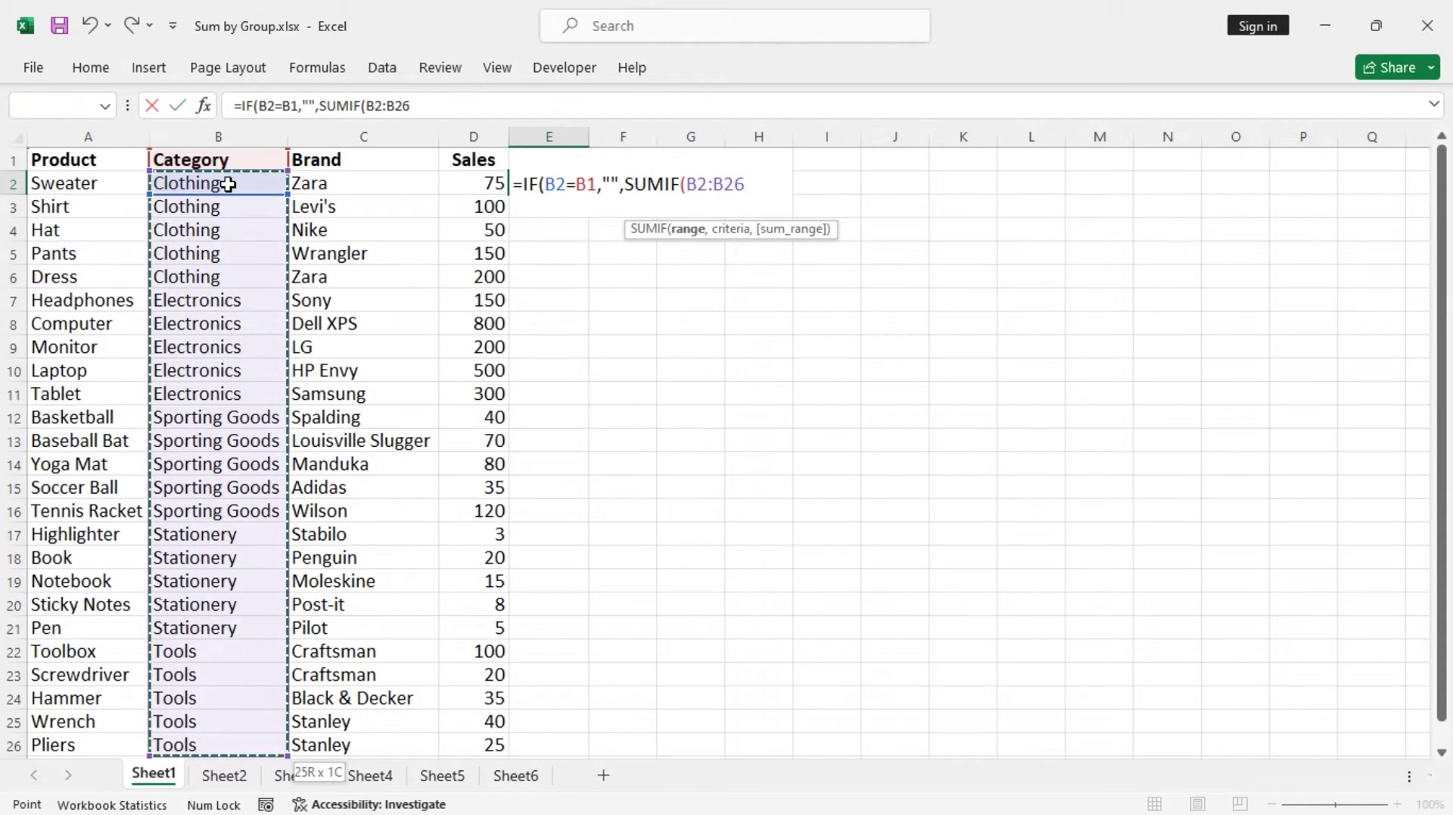
key(F4)
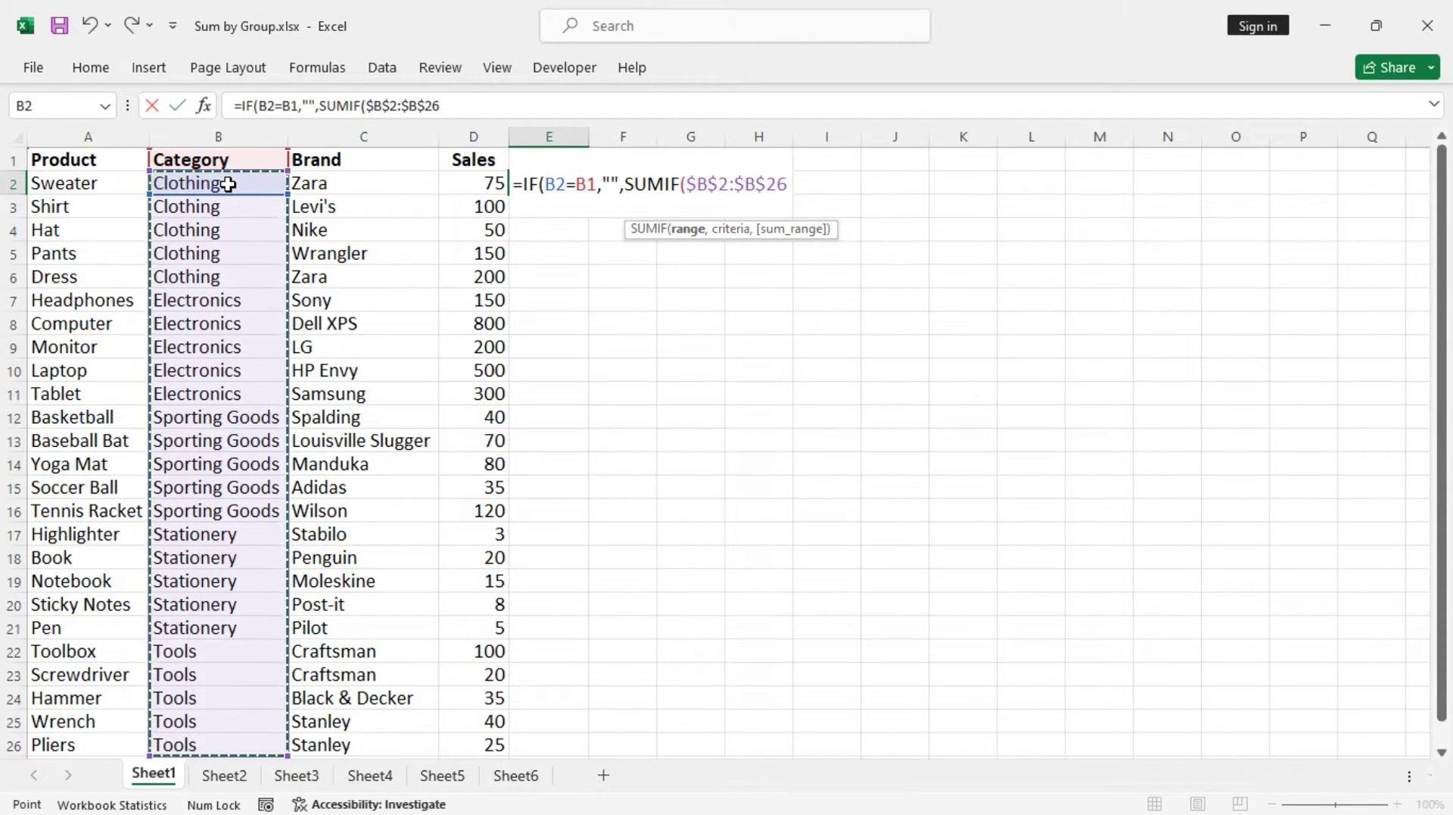
text(,)
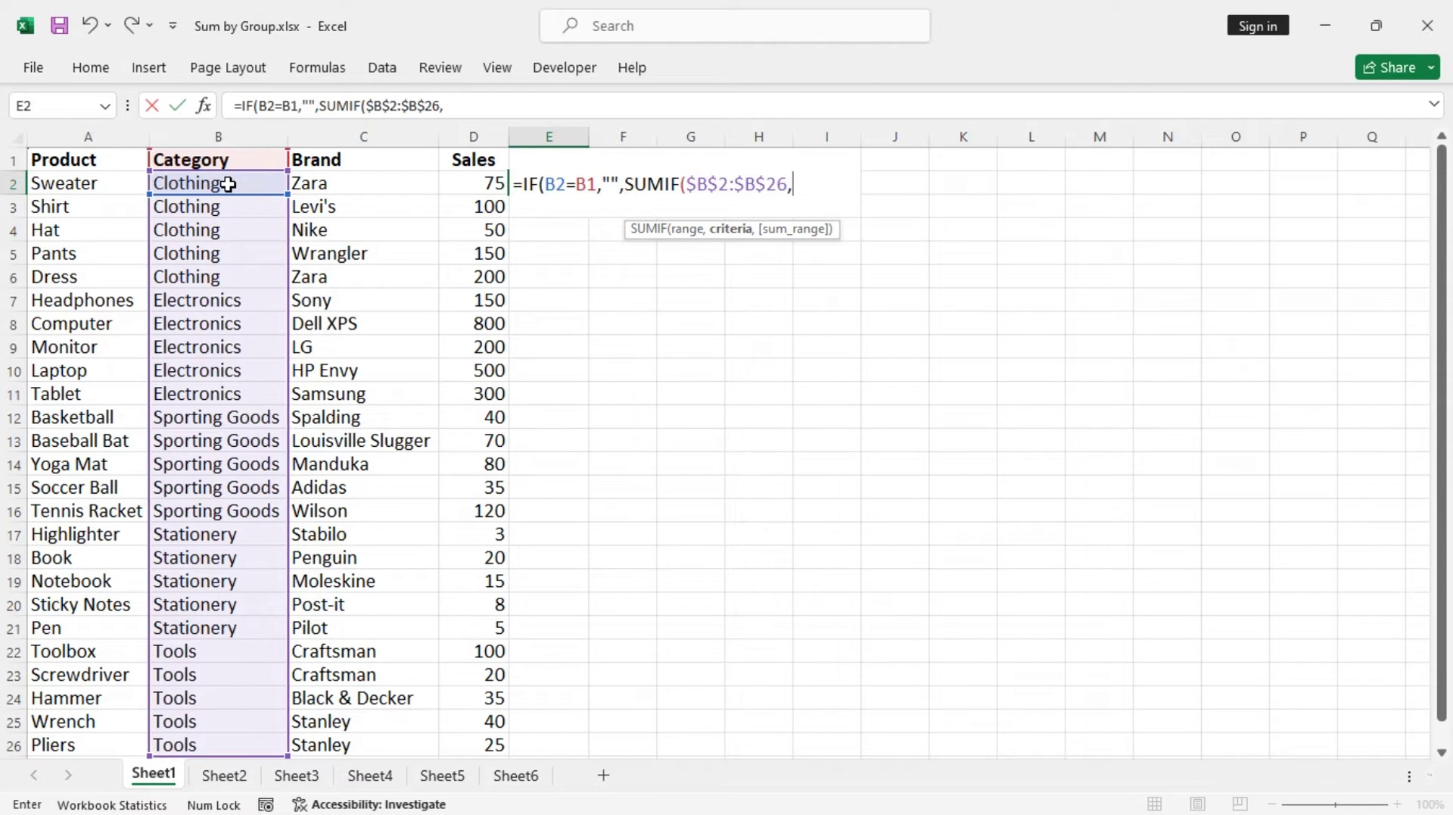
click(241, 184)
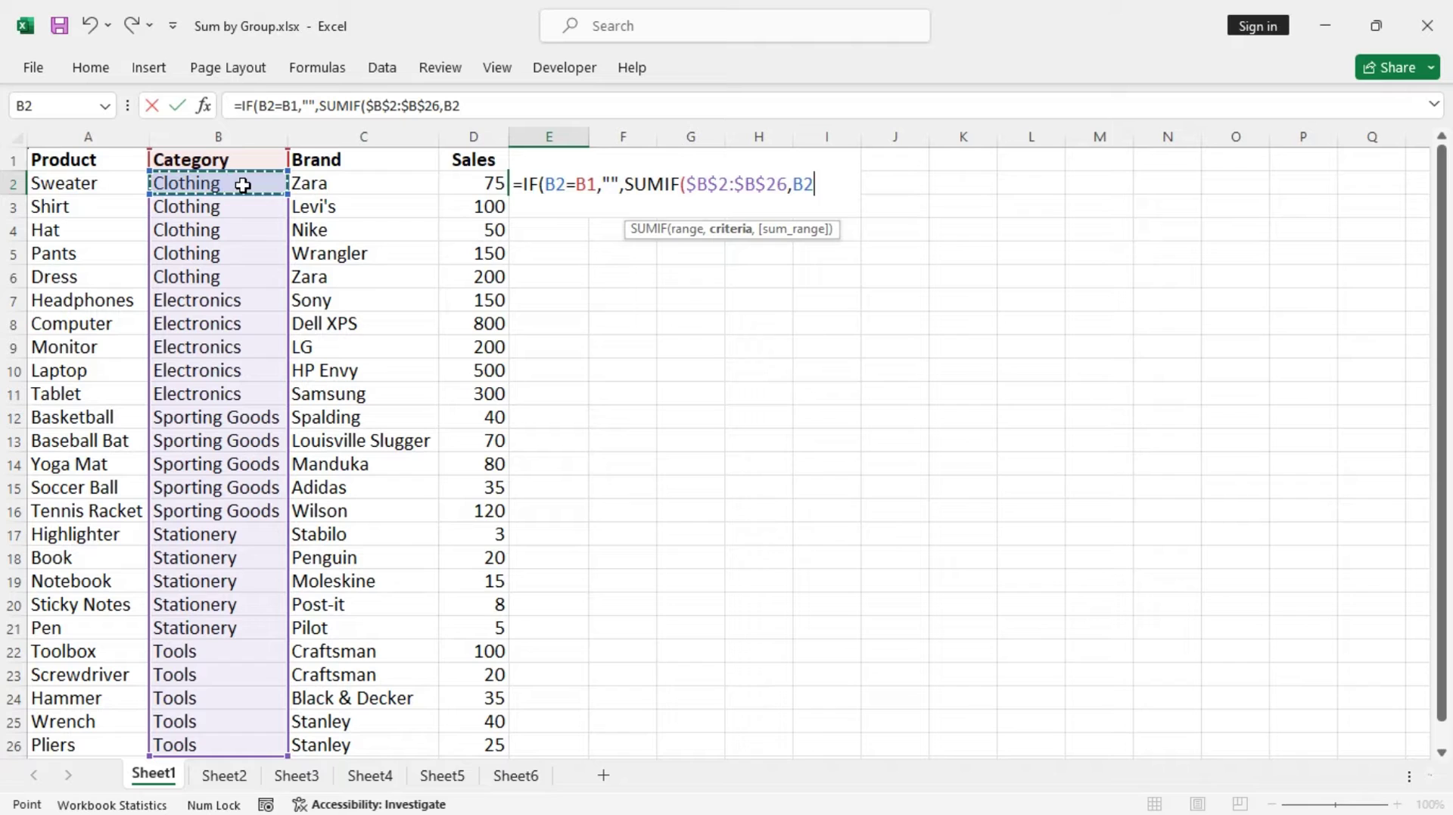
text(,)
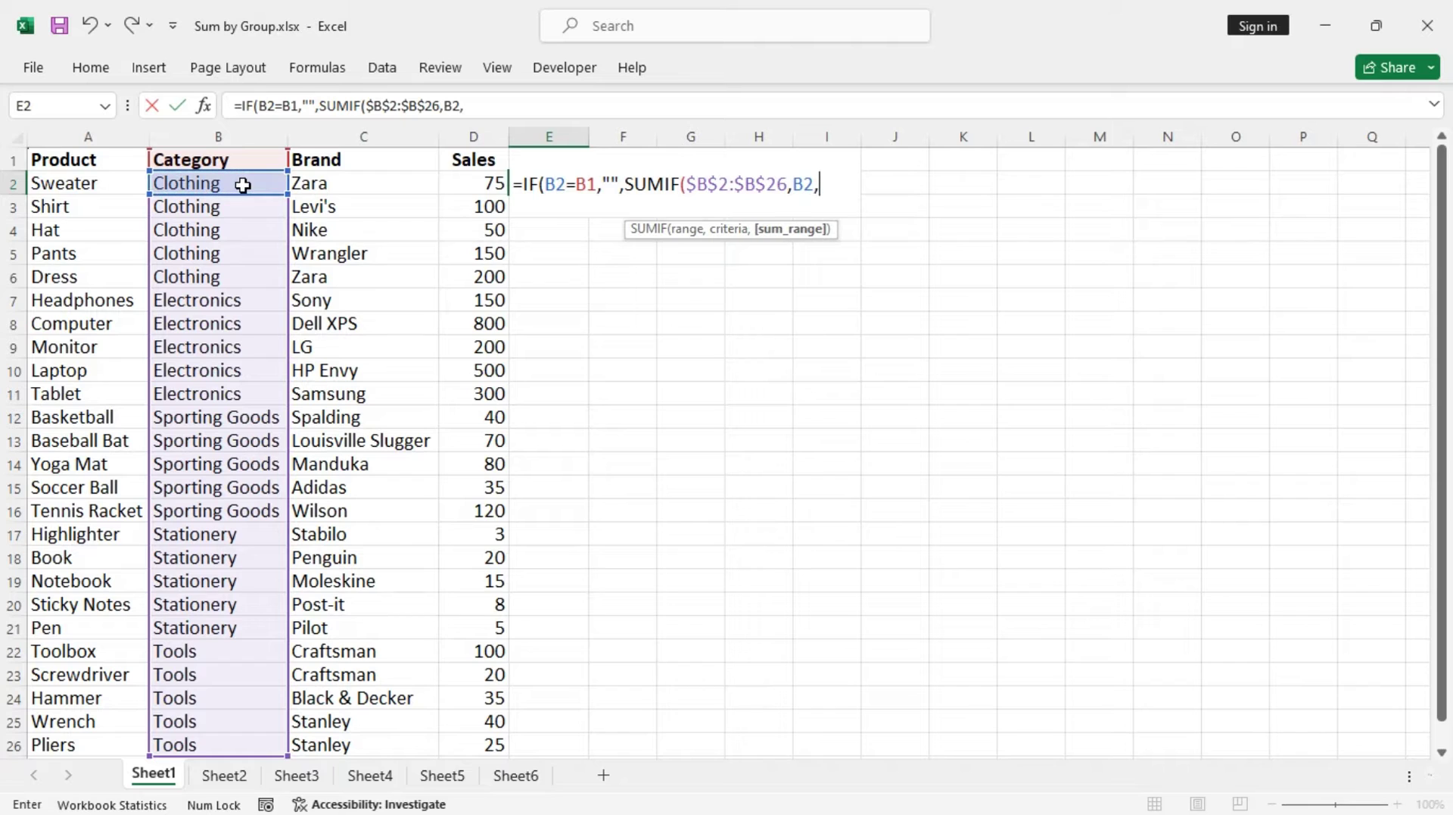
Step: Complete the SUMIF with the absolute sum range $D$2:$D$26, close both functions and enter the formula
click(468, 182)
key(ctrl+shift+Down)
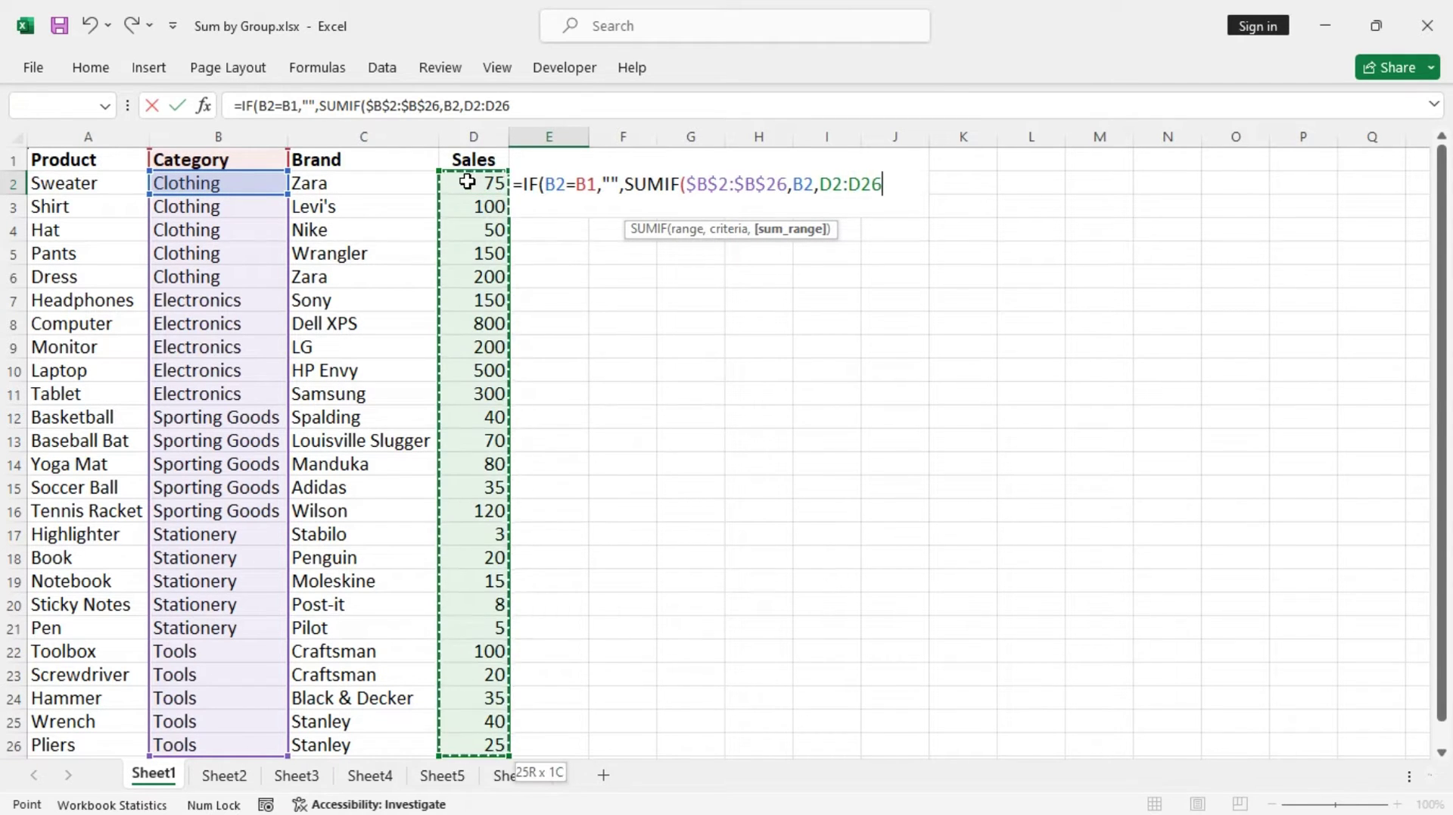
key(F4)
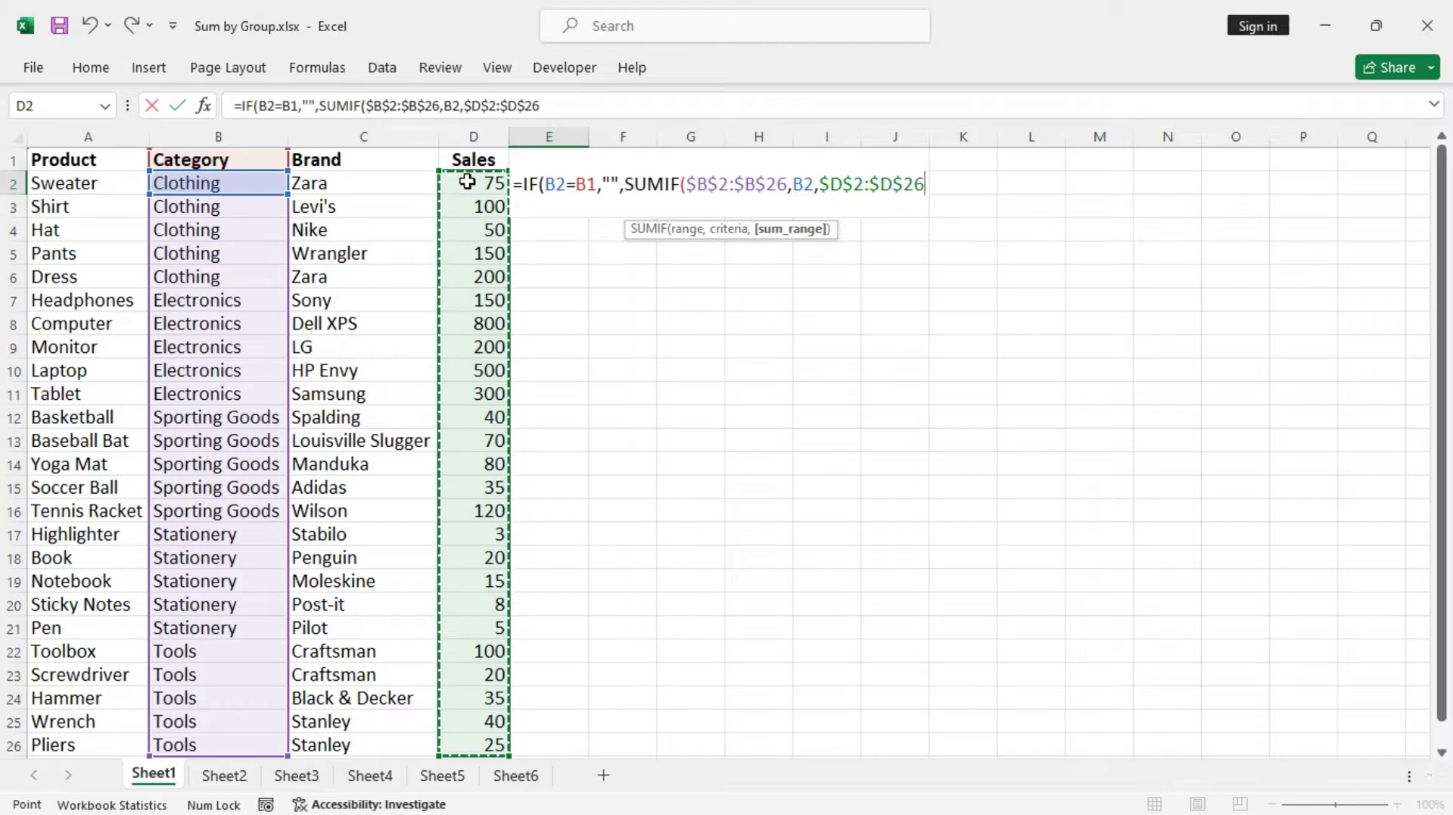
text())
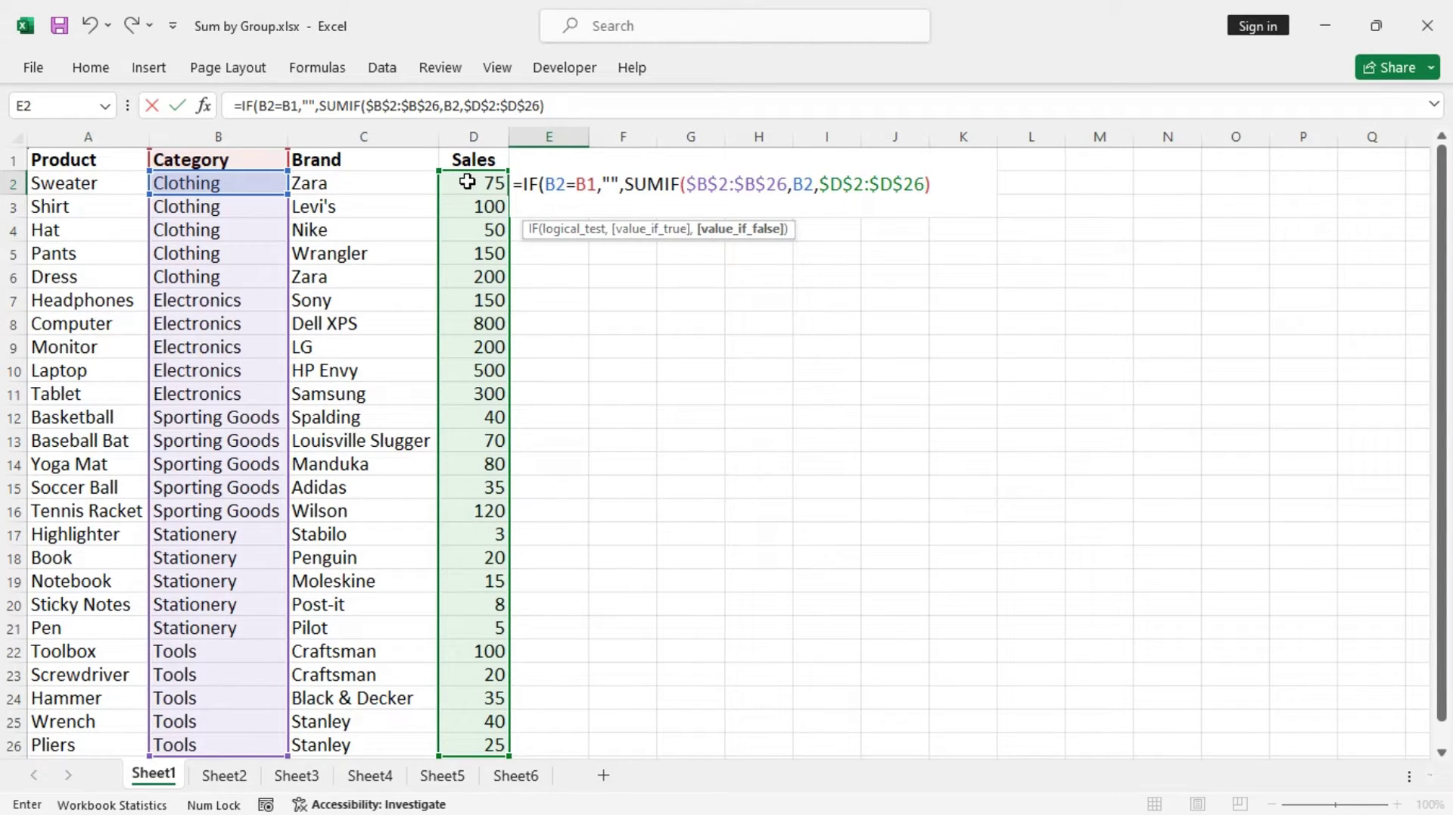
text())
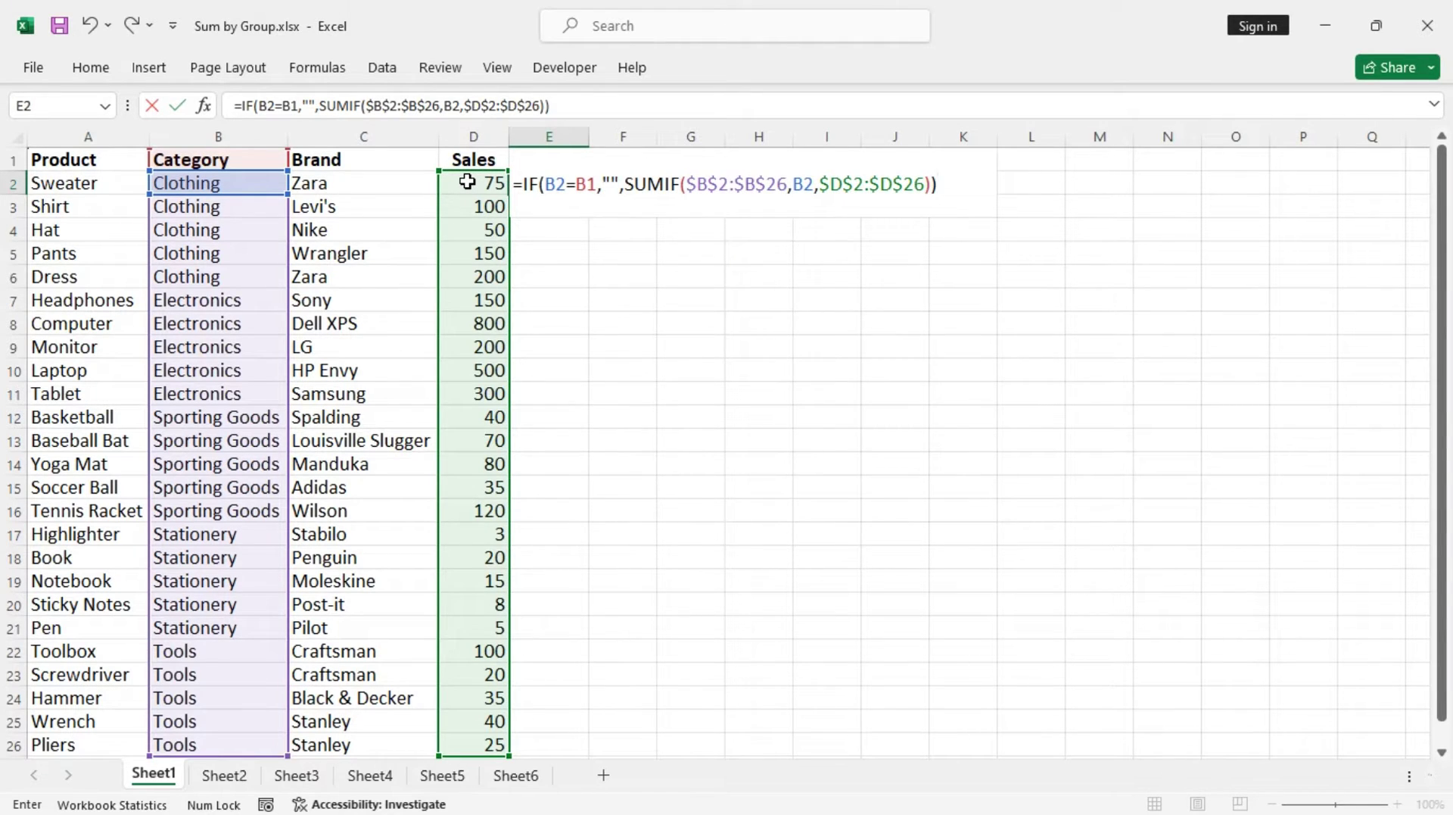
key(Return)
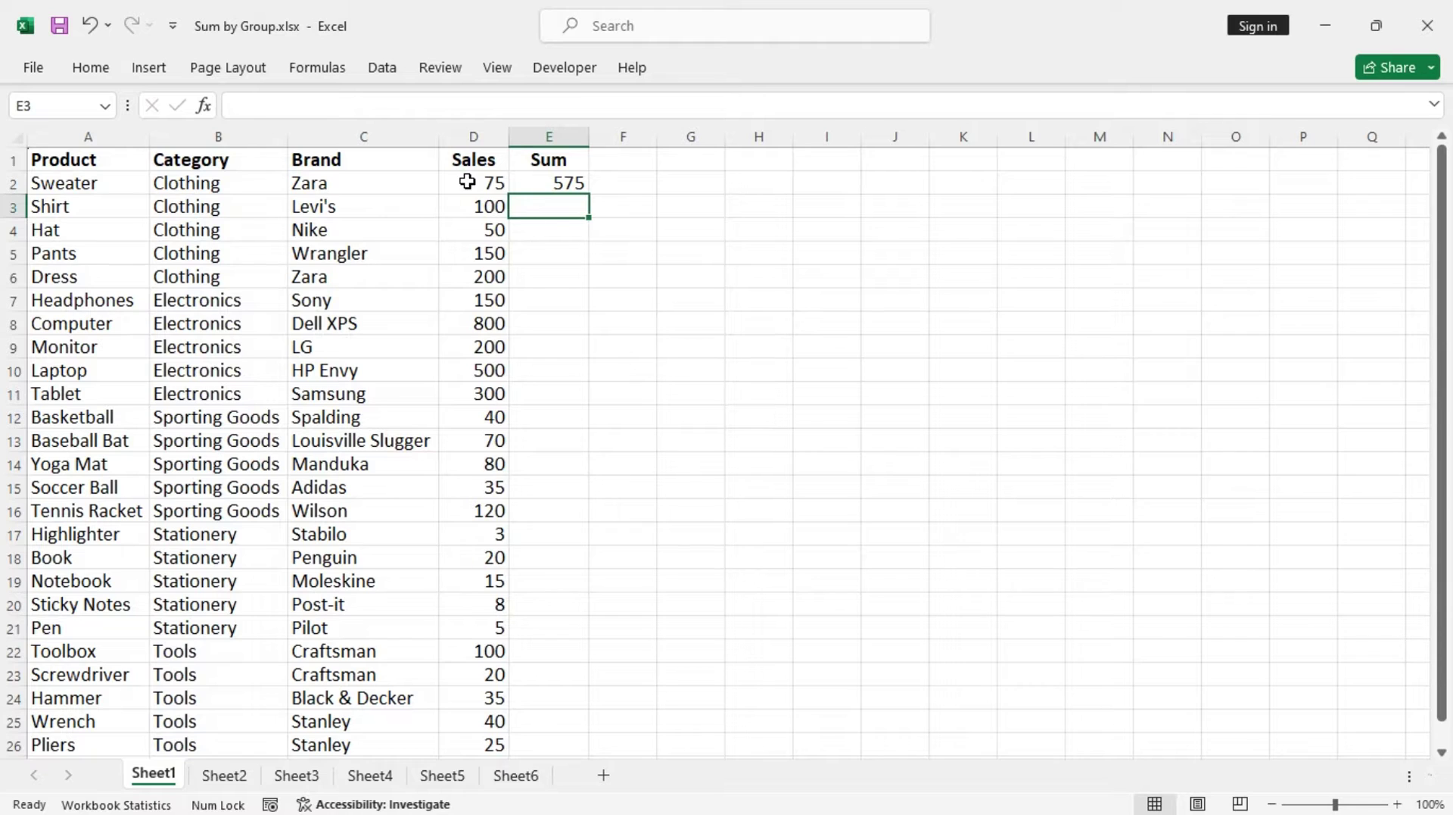
Step: Check the Clothing sales in D2:D6, copy the E2 formula down to E26, and switch to Sheet2
click(560, 185)
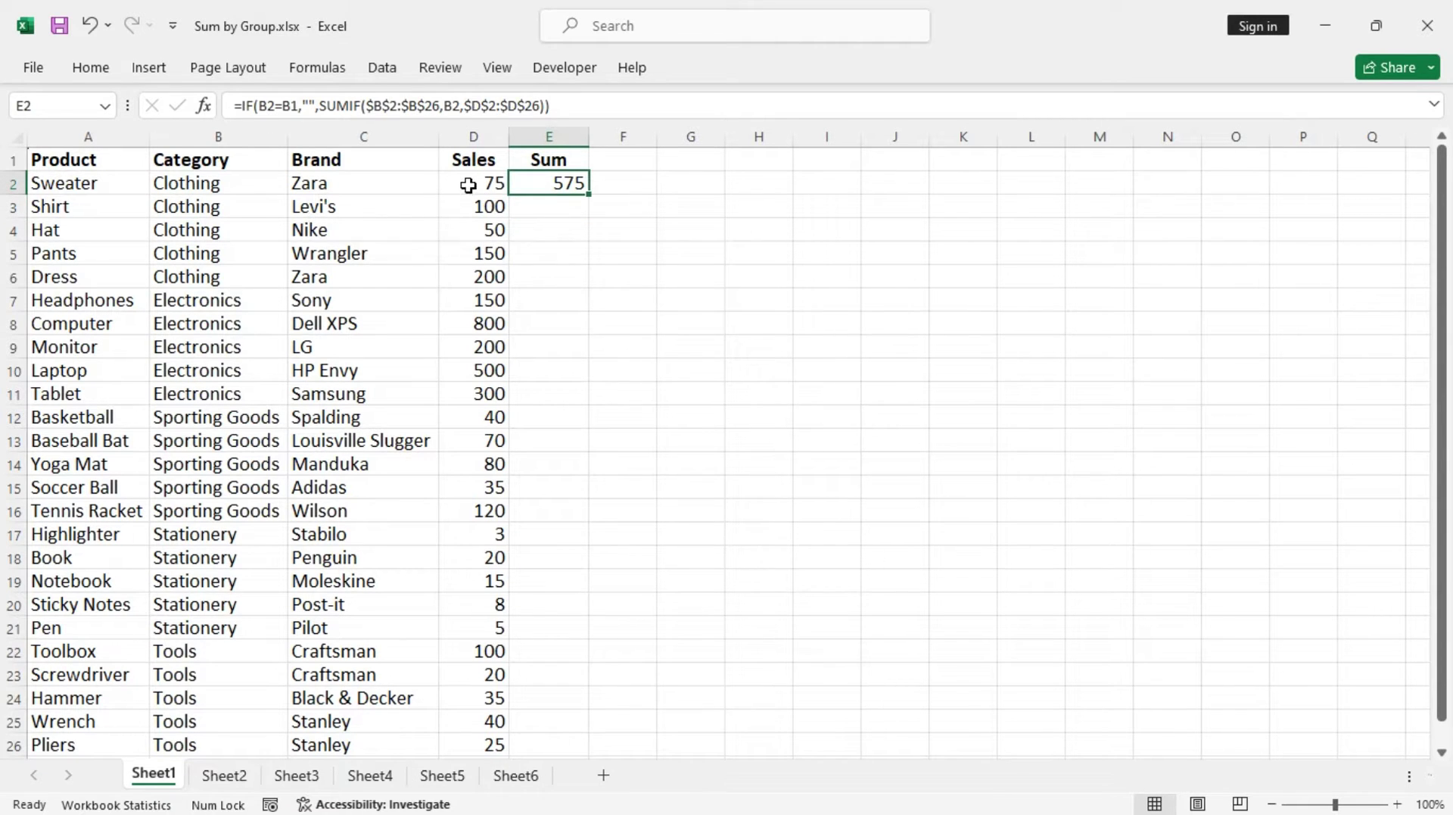
drag(468, 185, 463, 277)
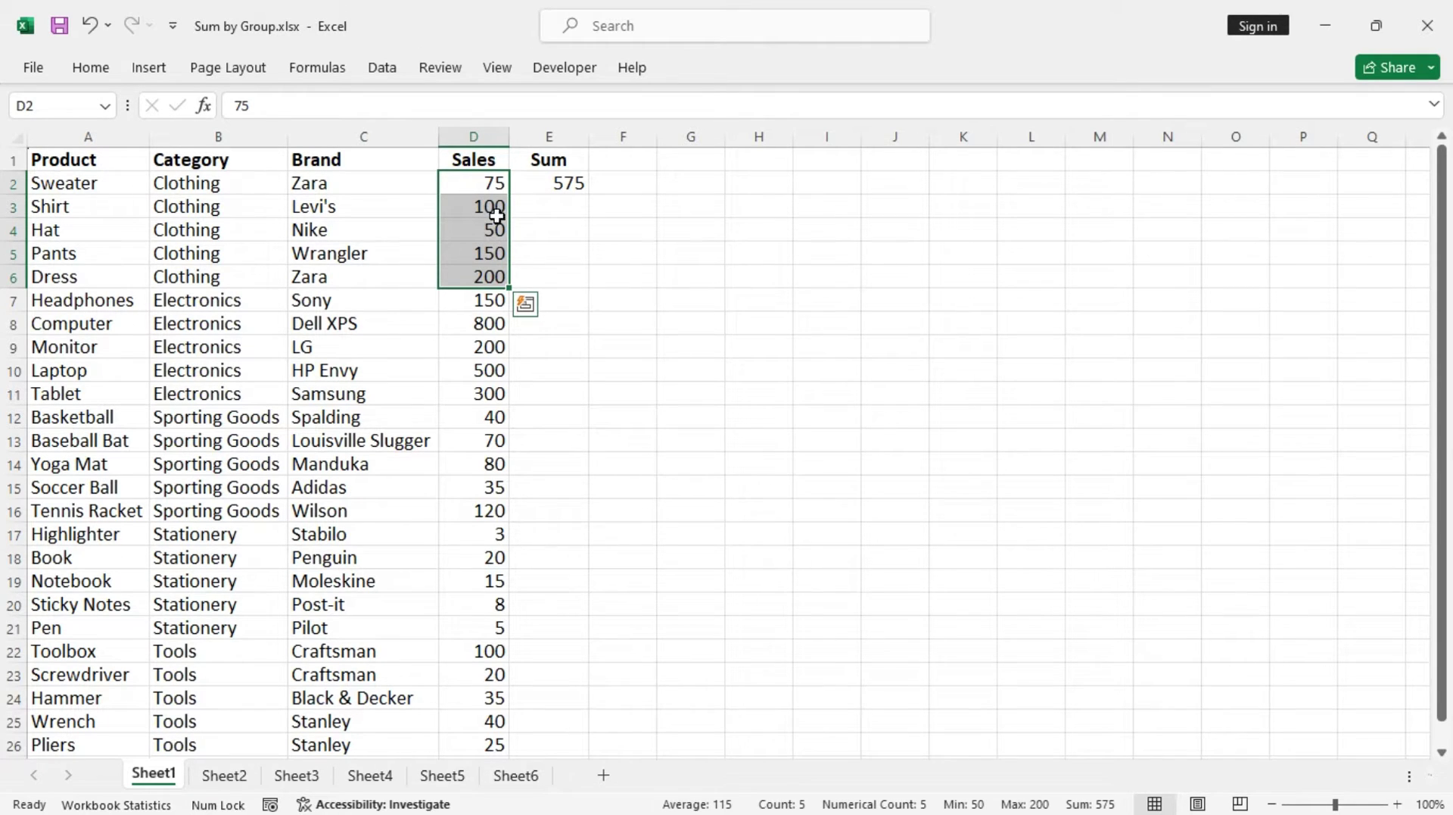
click(570, 187)
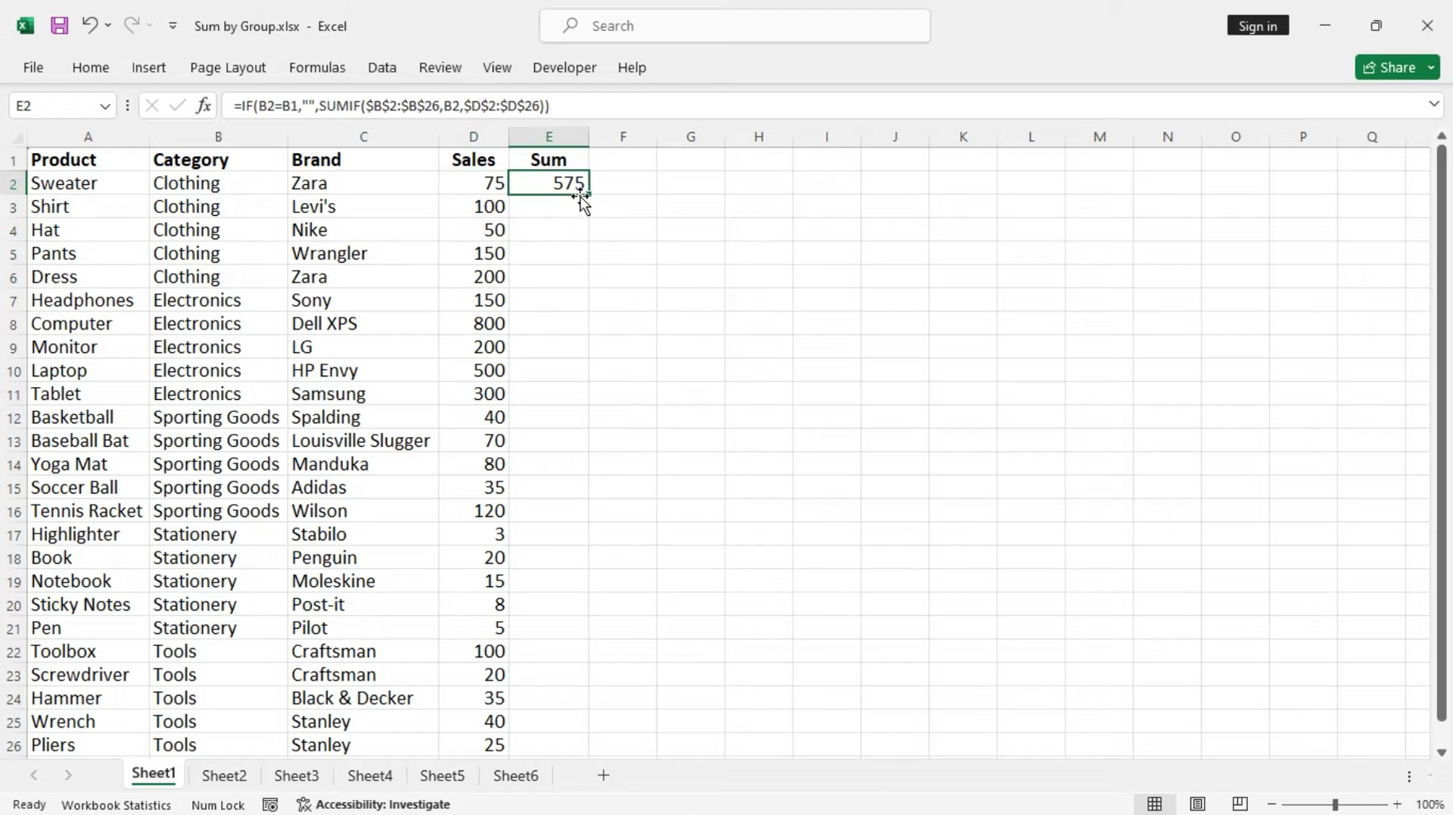
double_click(591, 195)
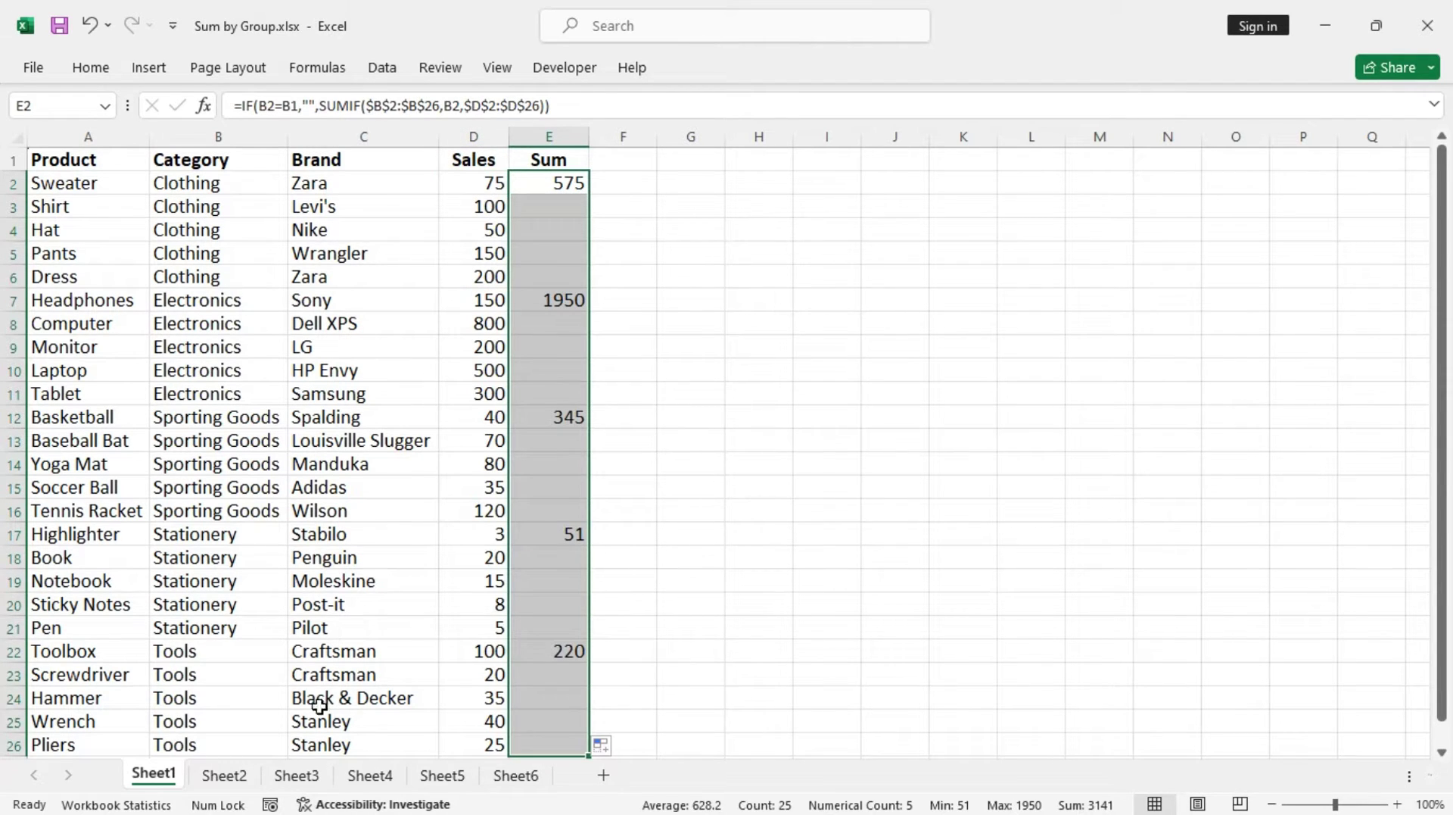
click(224, 775)
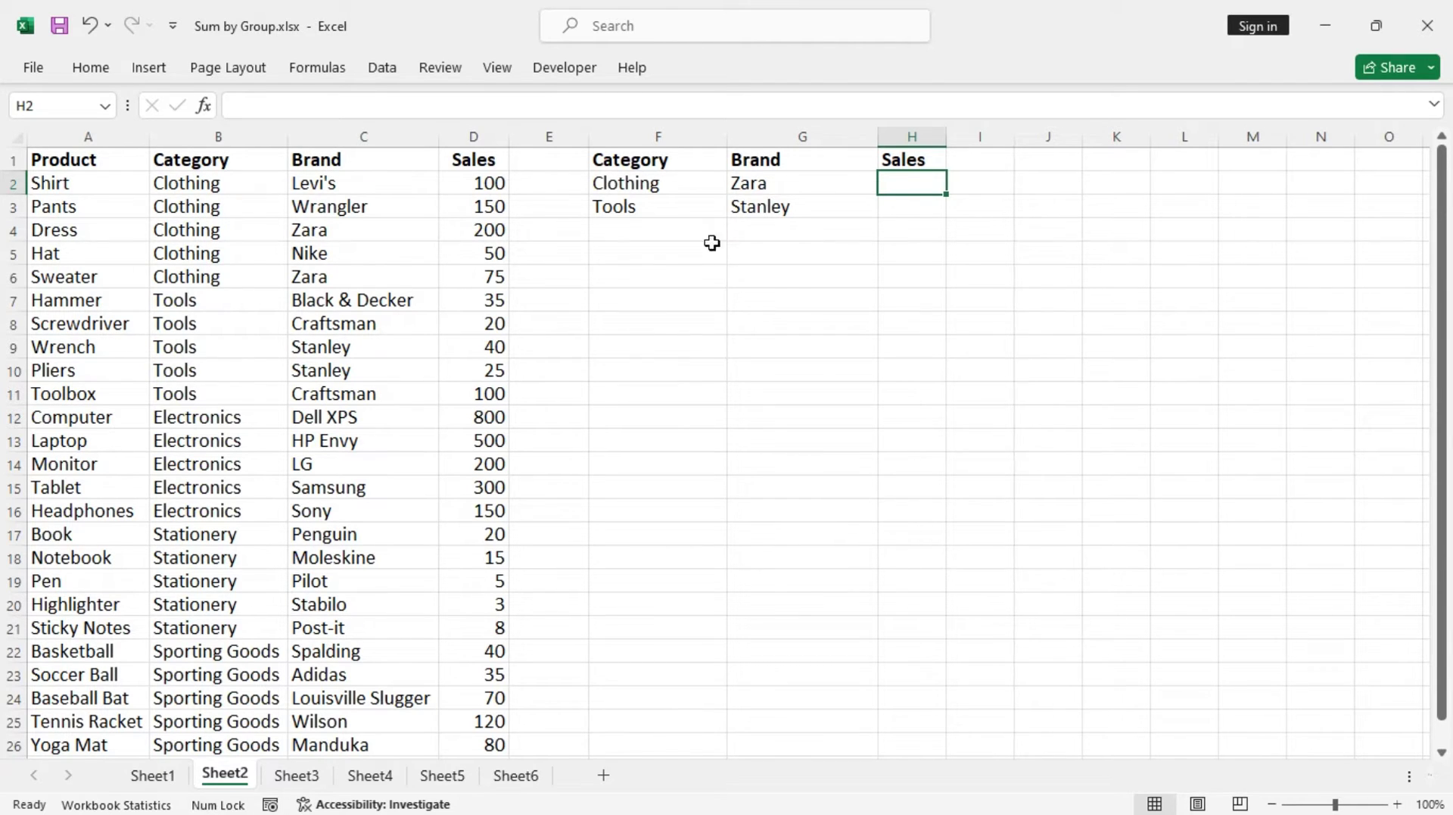
text(=)
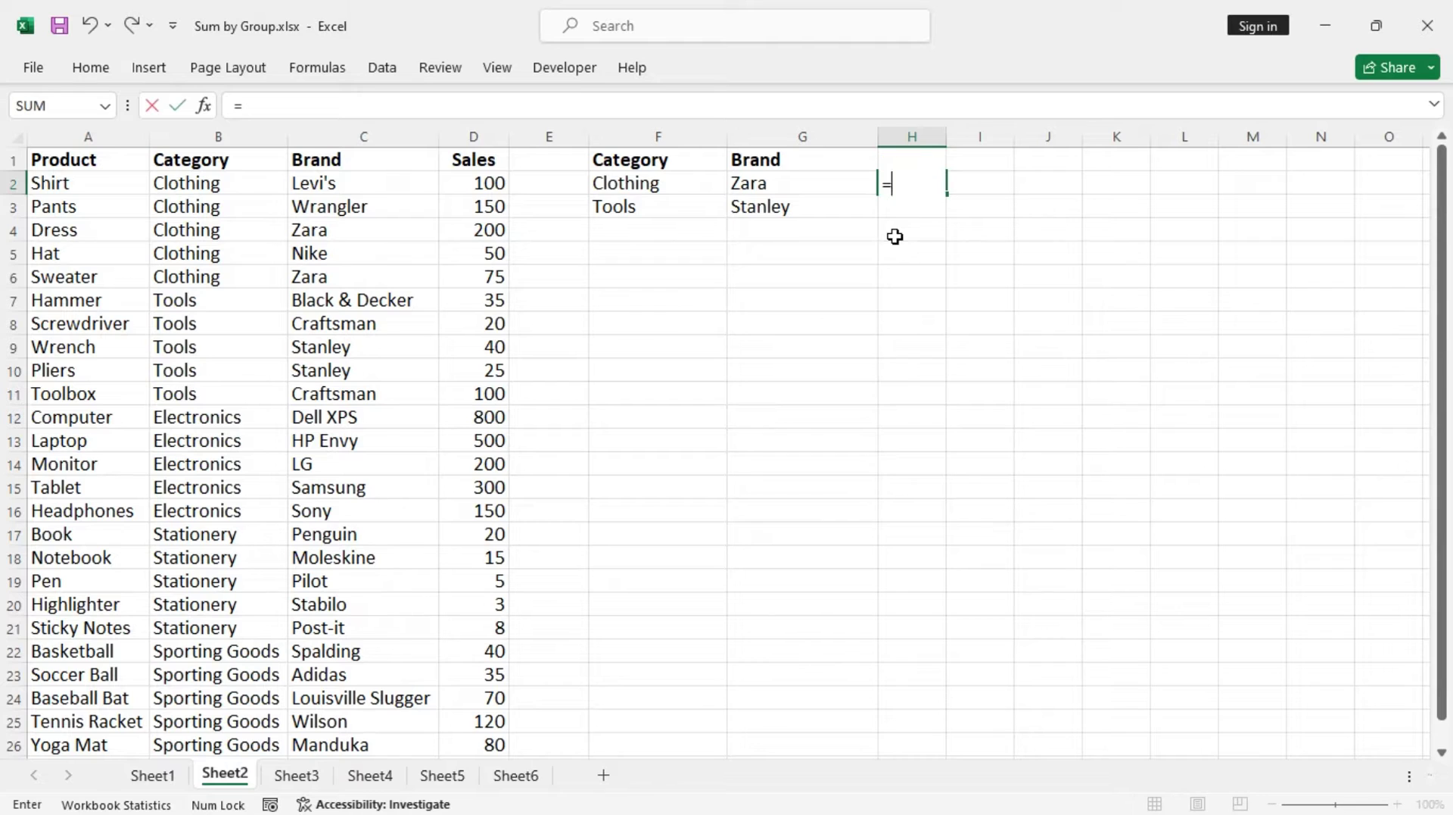
text(sumifs)
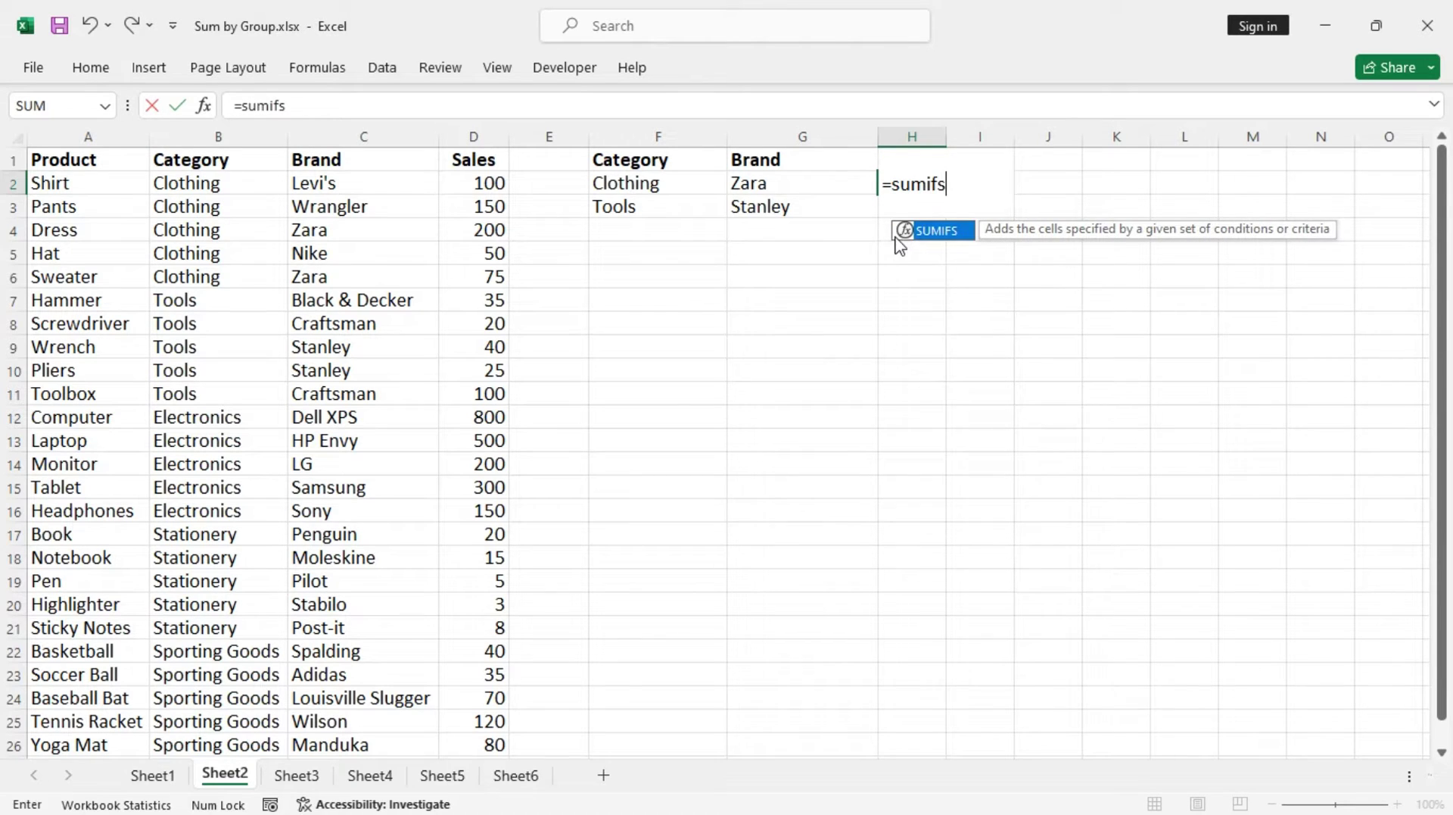
key(Tab)
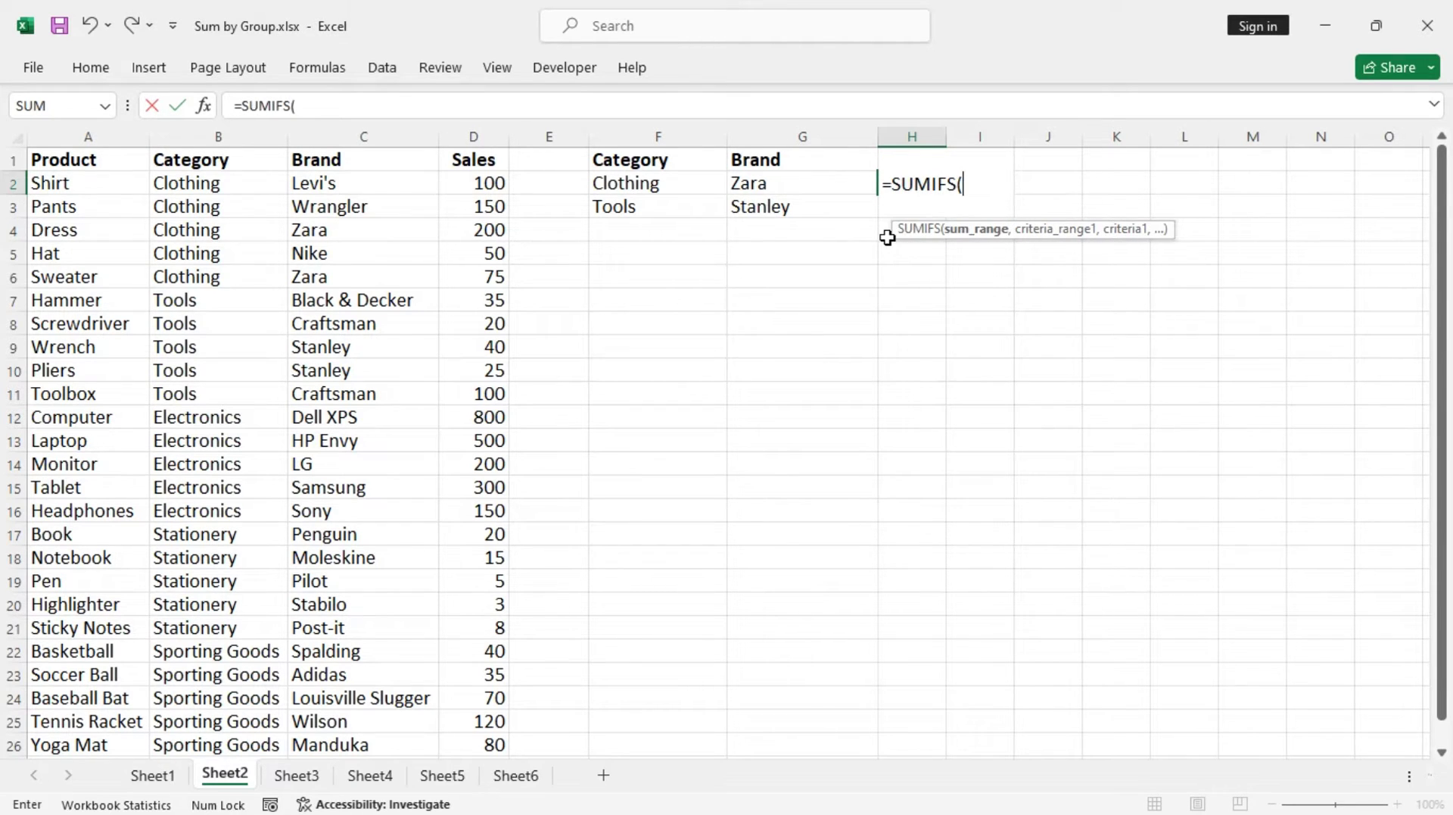
click(475, 181)
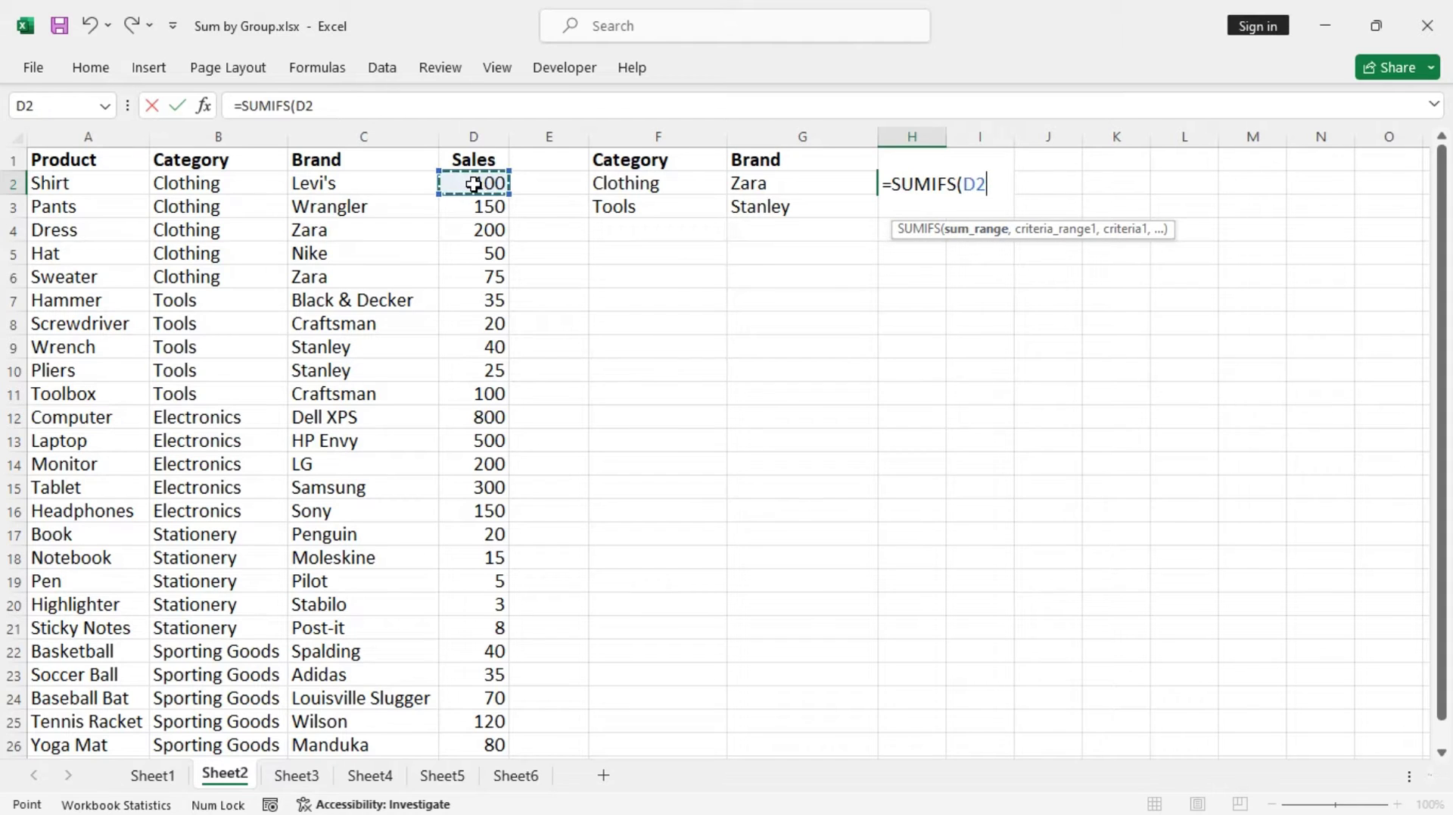
key(ctrl+shift+Down)
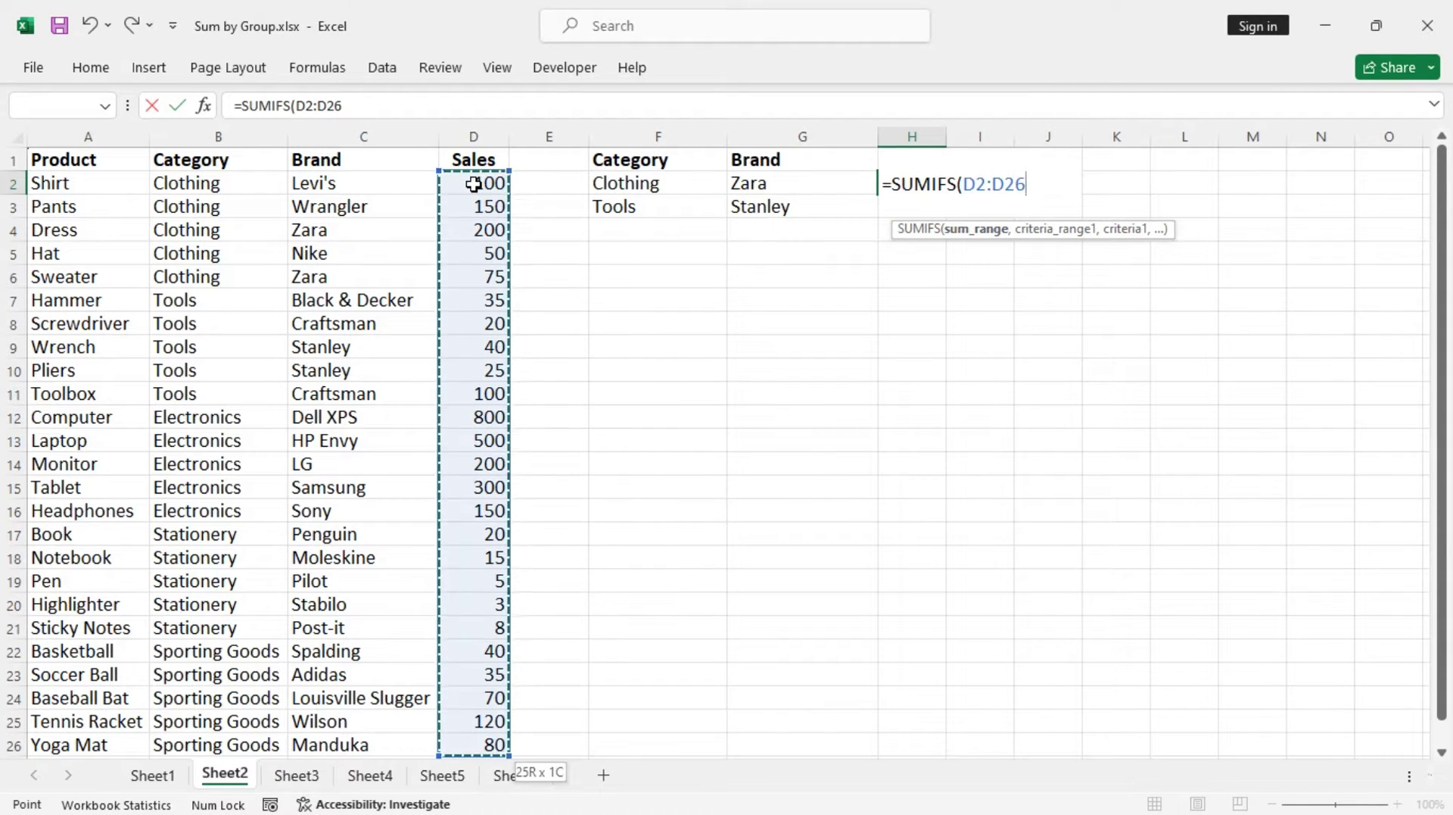
key(F4)
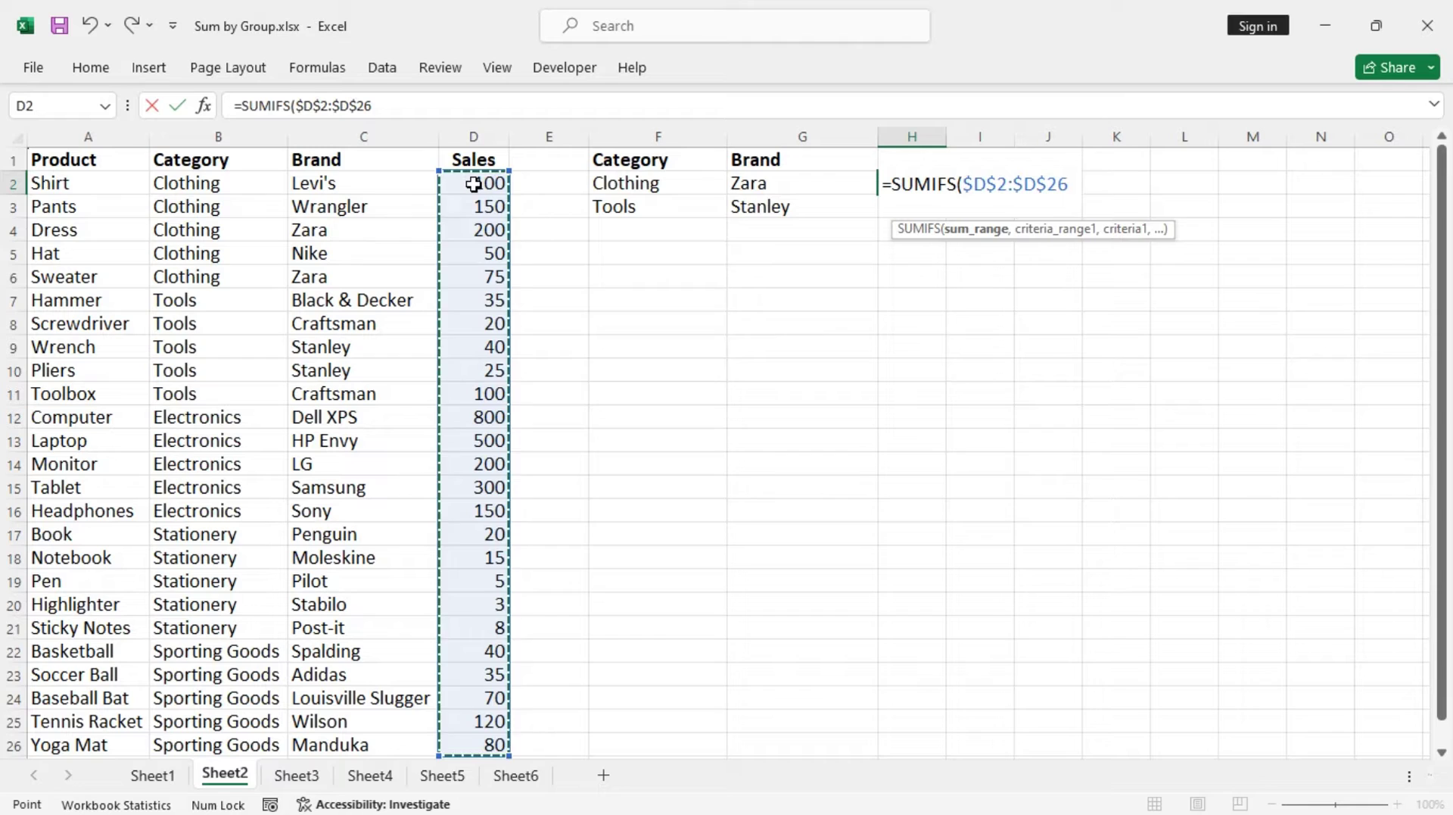
text(,)
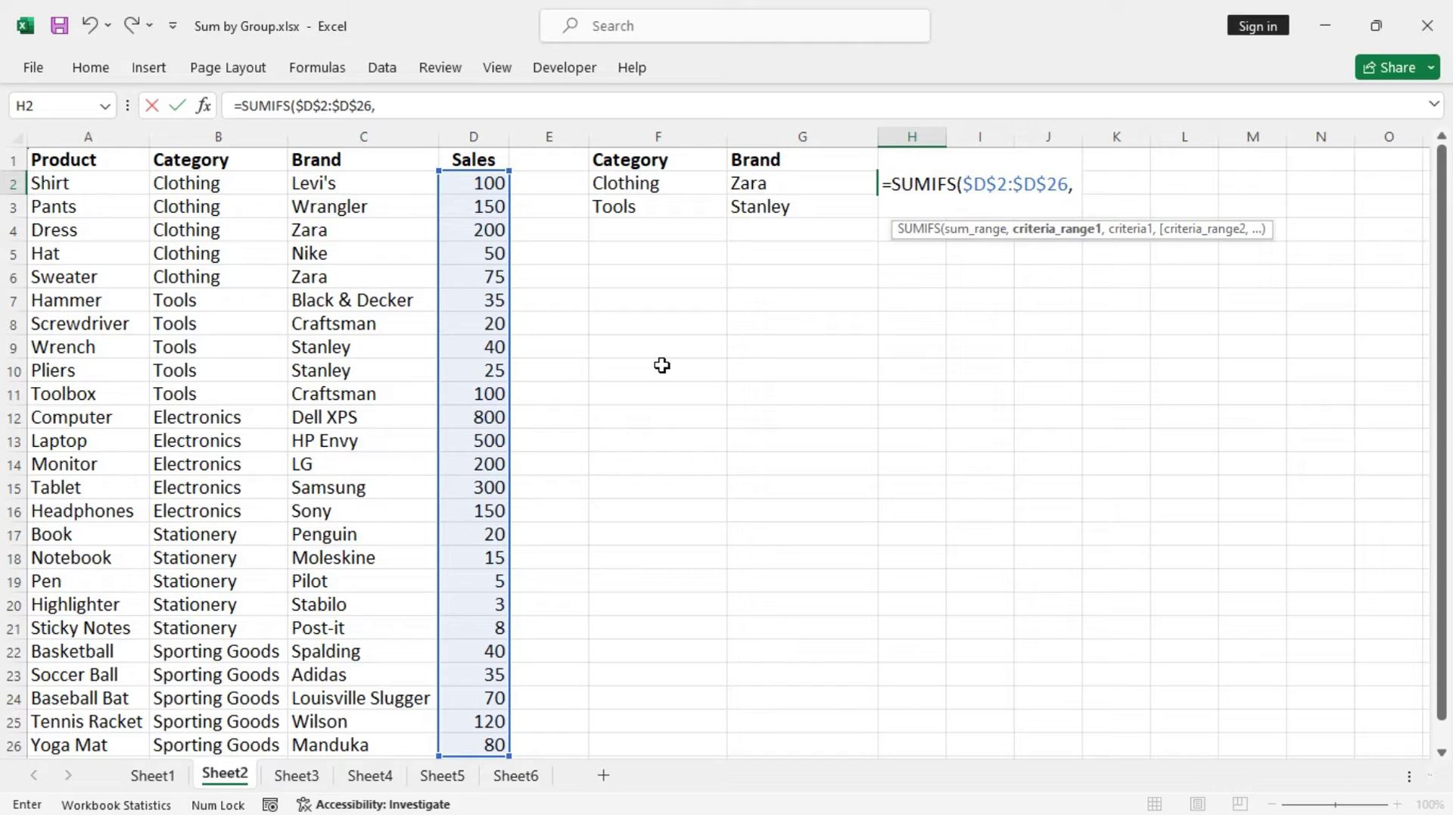
key(Escape)
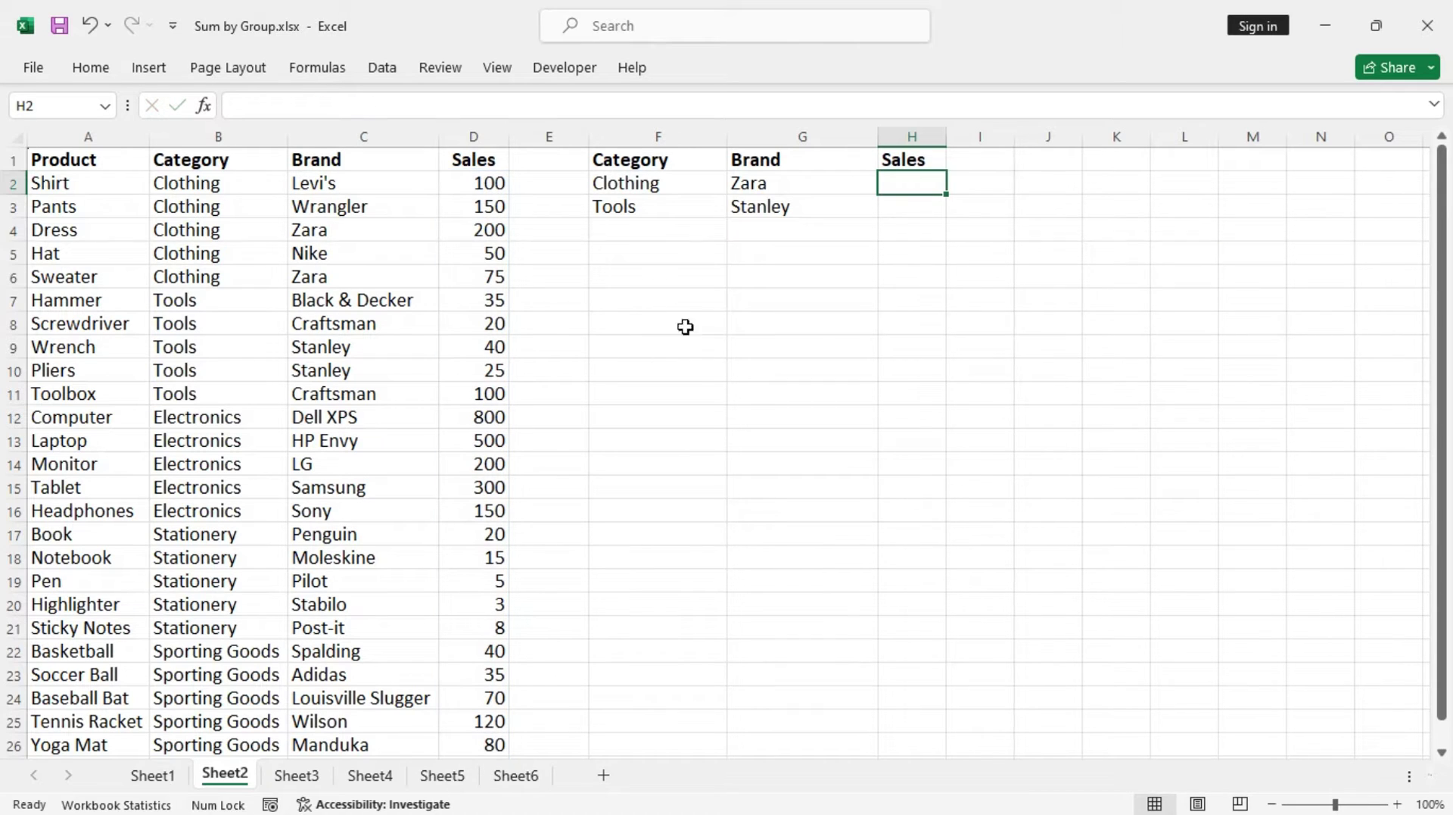
Step: Create named ranges from the sales table A1:D26, taking the names from the top row only
click(51, 161)
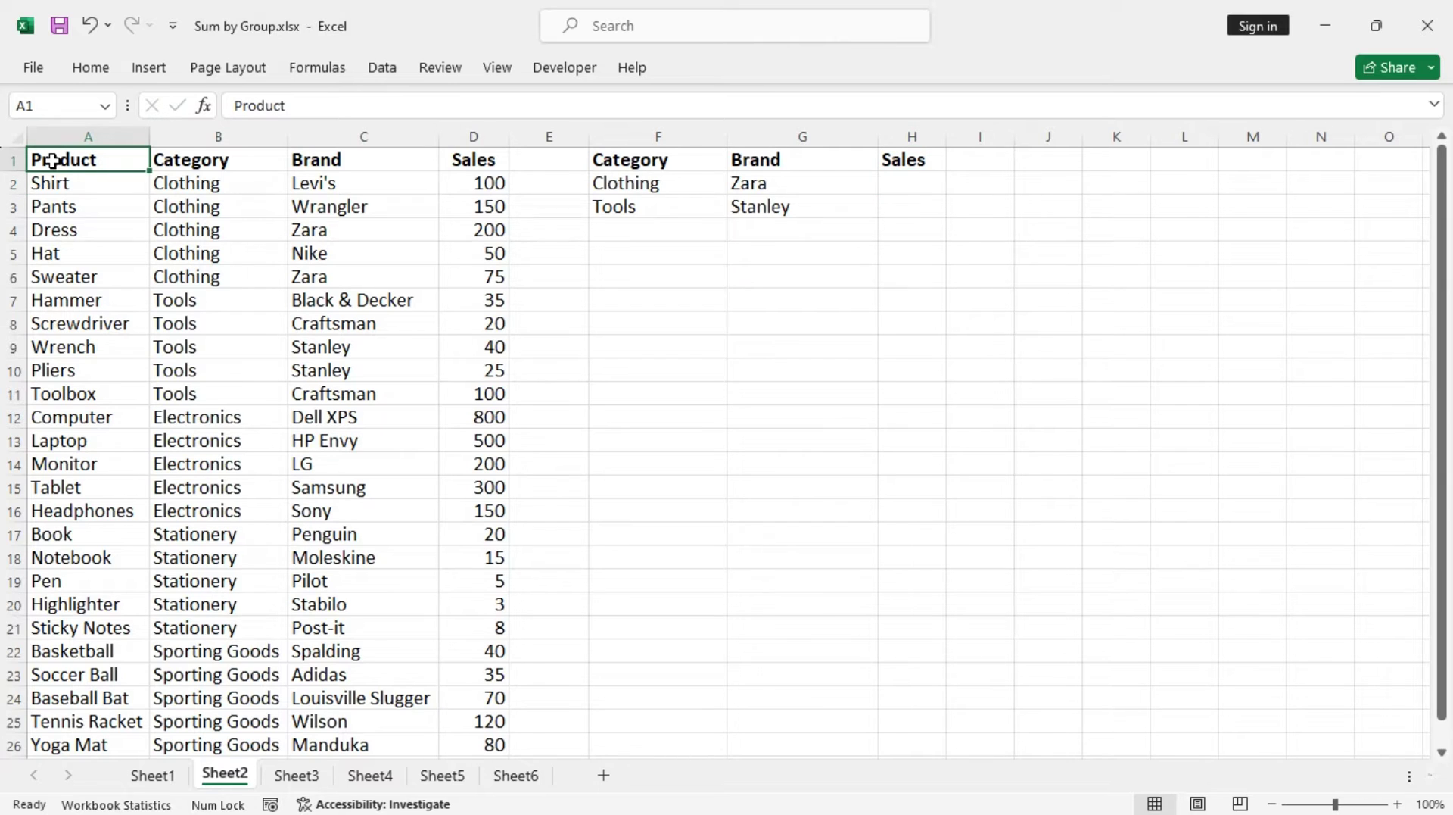
key(ctrl+a)
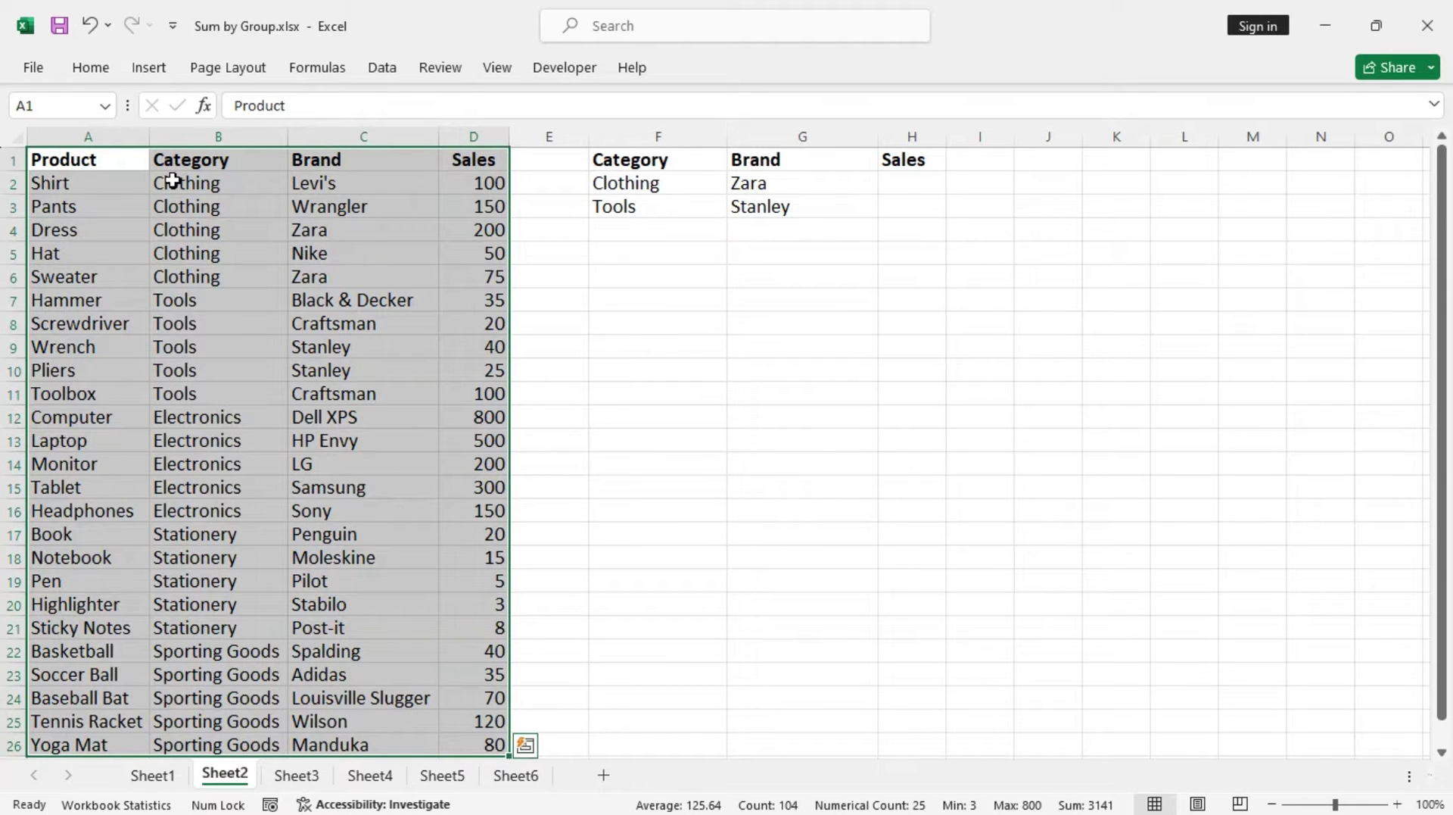
click(318, 69)
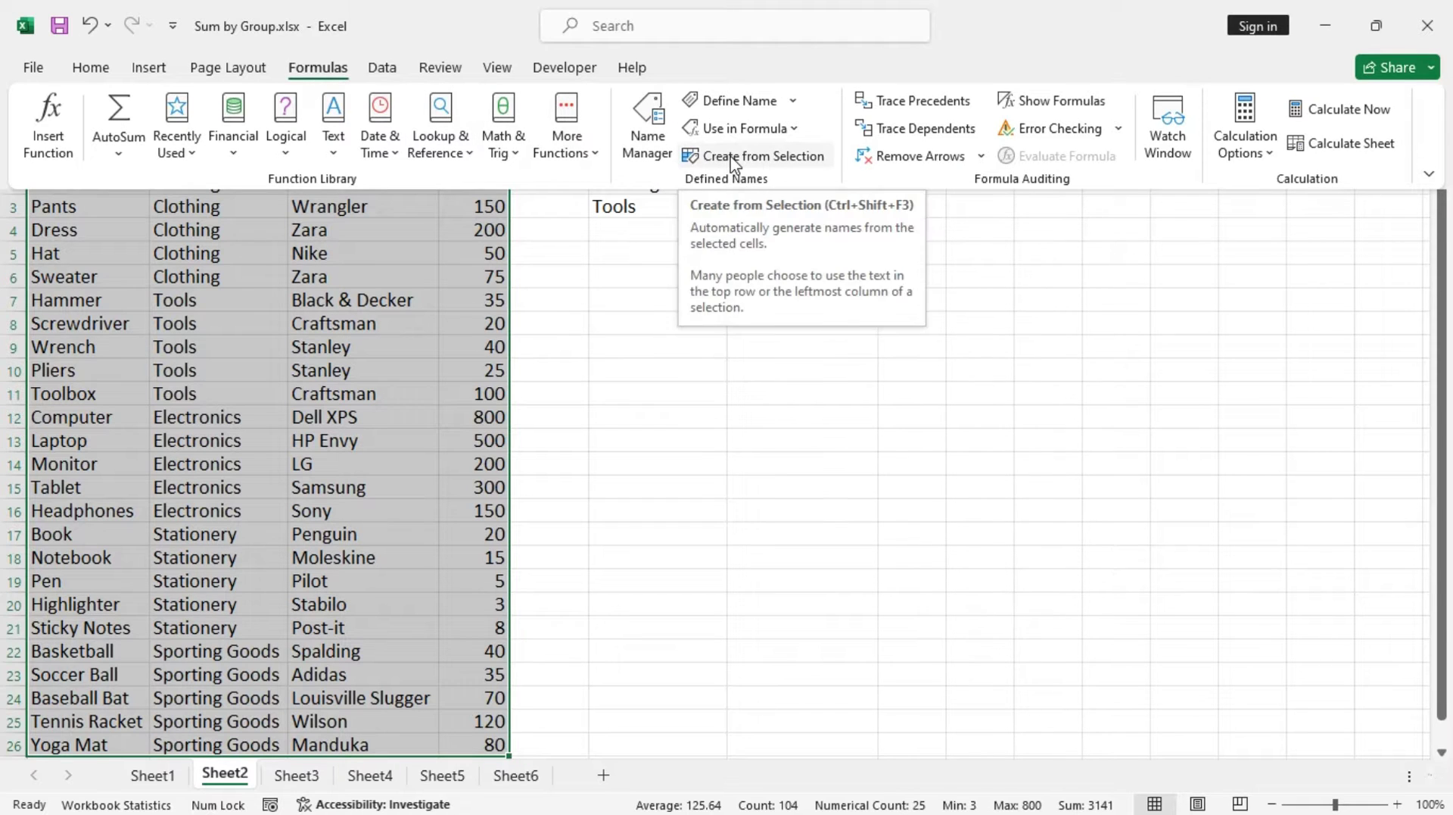
click(733, 156)
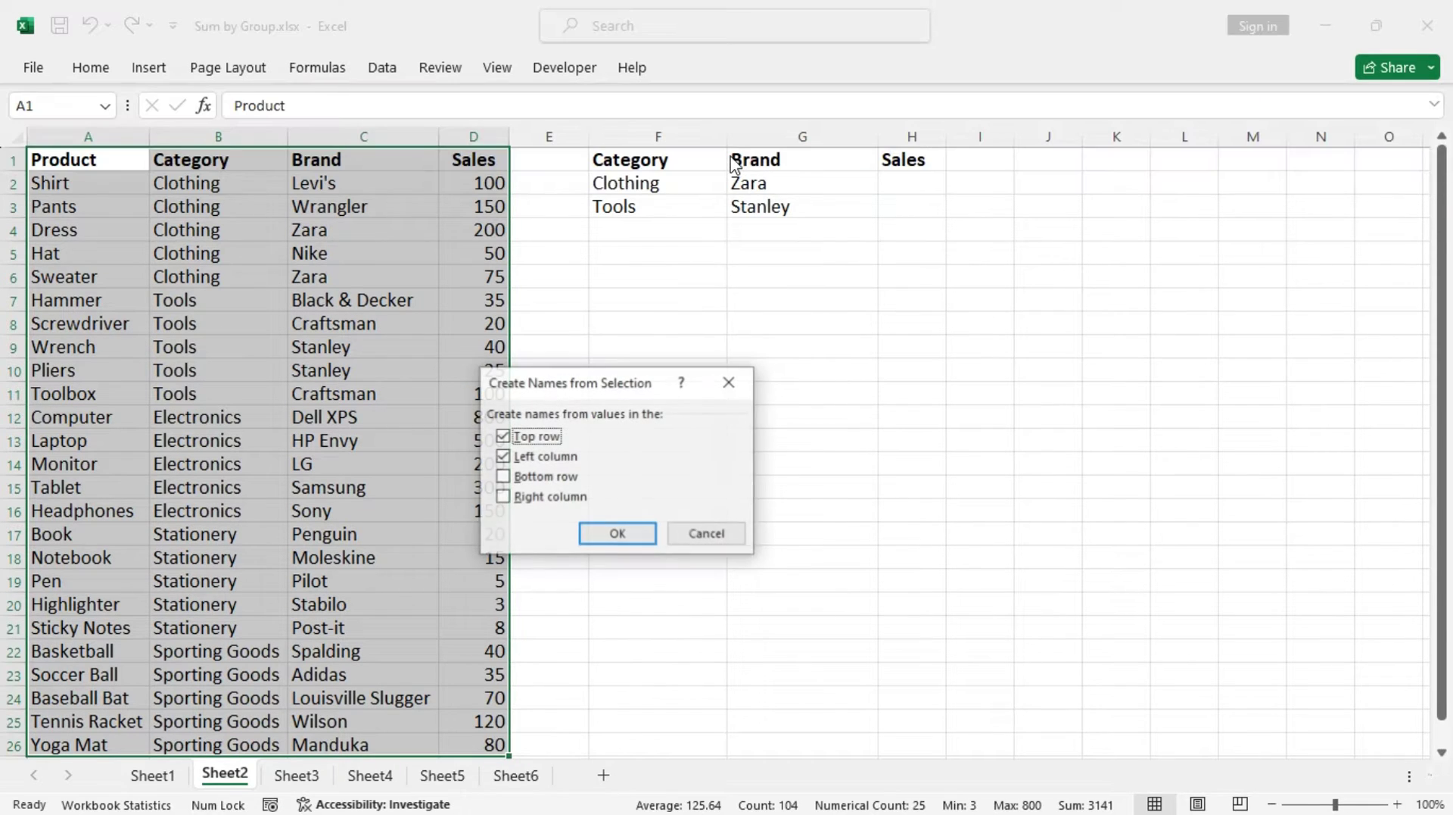
click(502, 457)
click(597, 536)
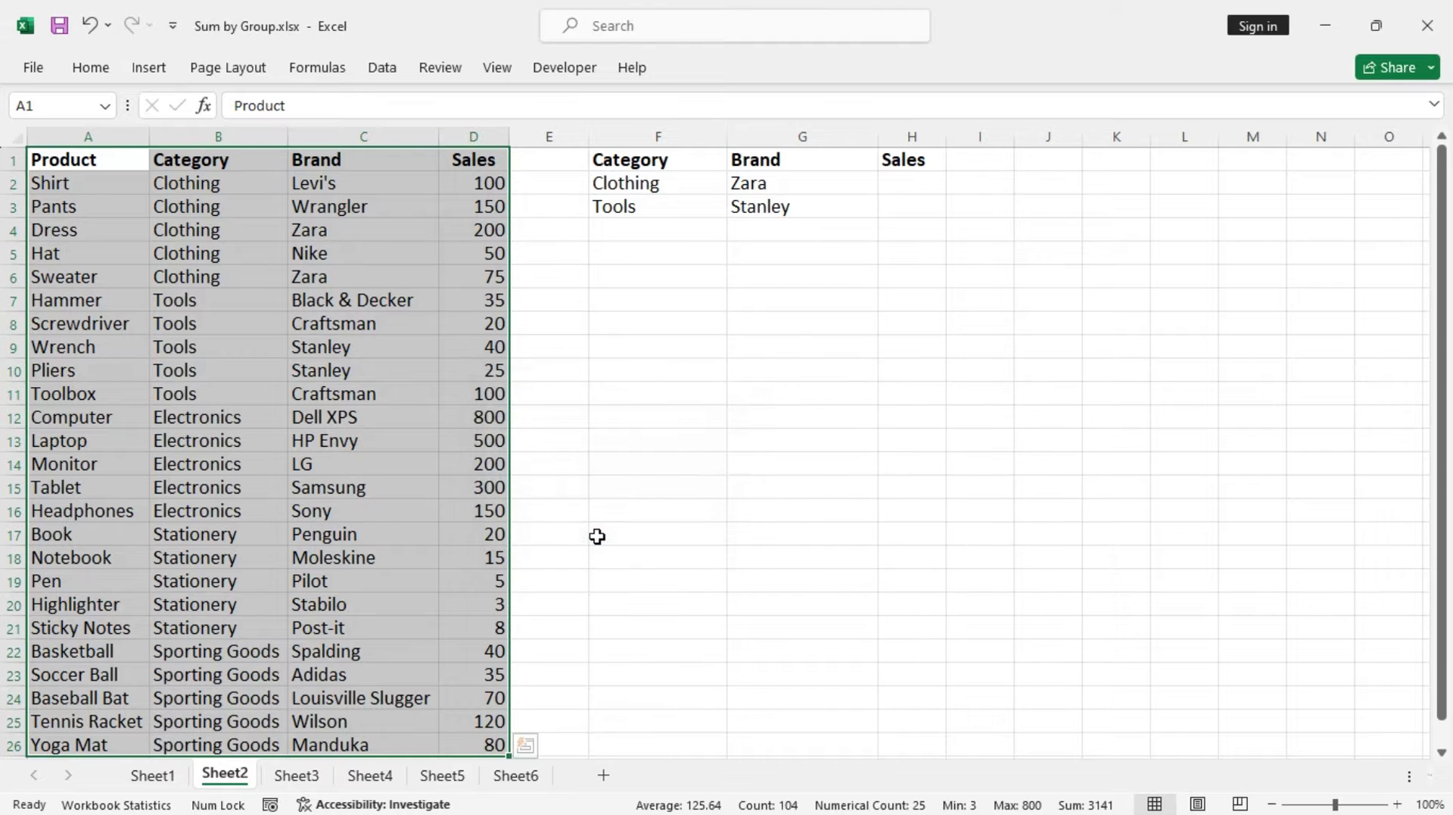
Step: Delete all the defined names for Brand, Category, Product and Sales in the Name Manager
click(317, 69)
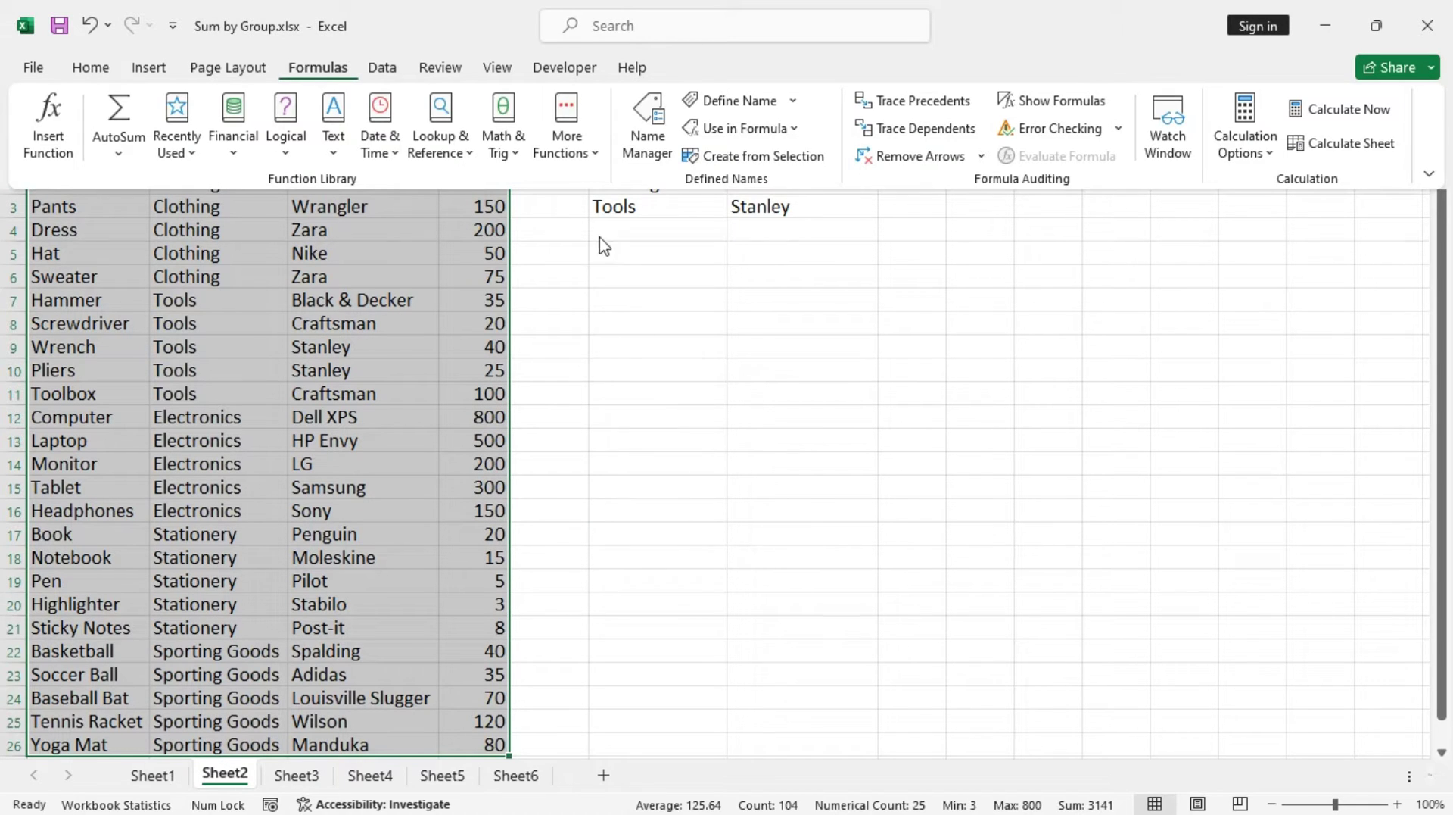
click(647, 137)
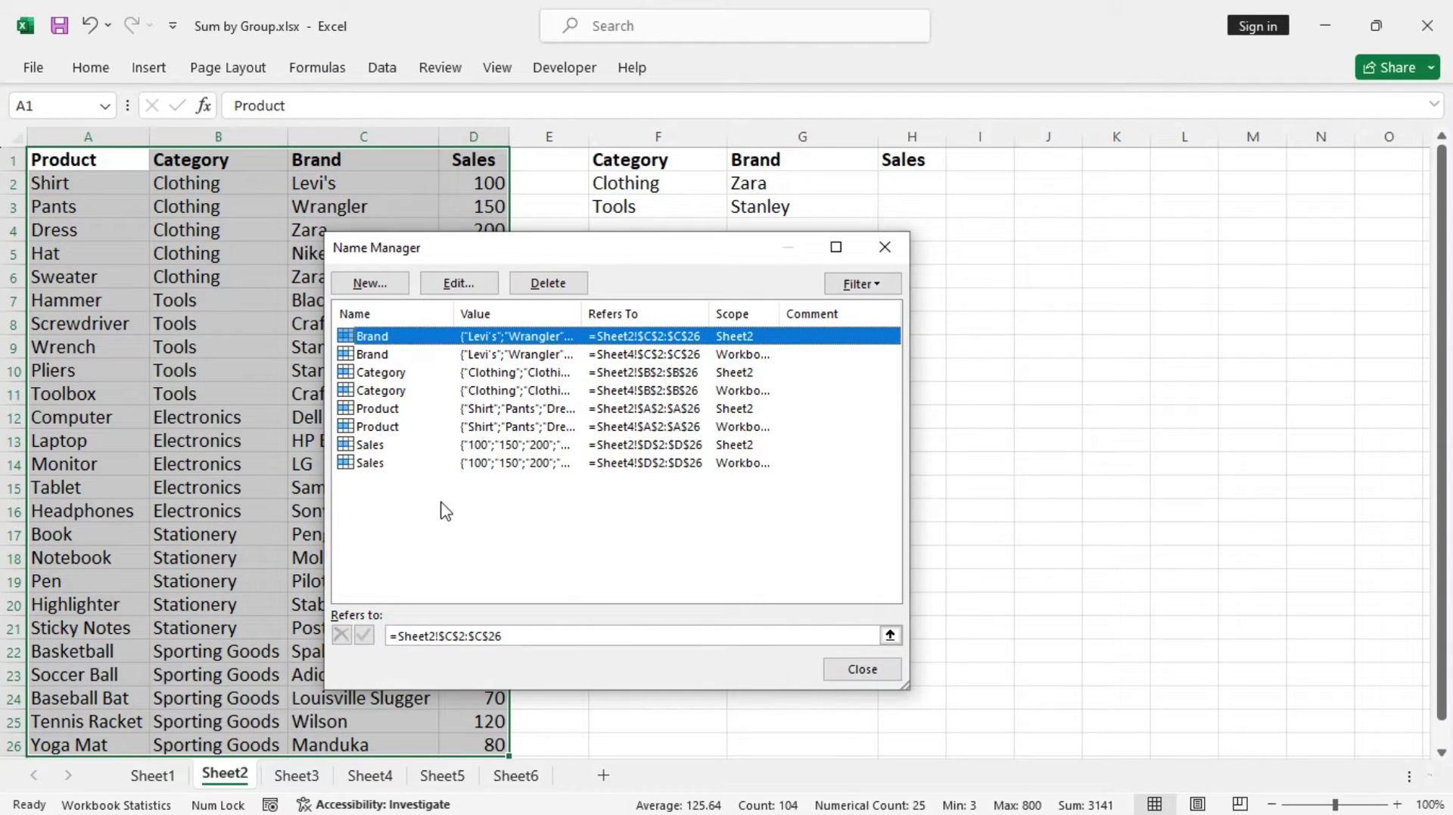
drag(432, 526, 447, 321)
click(550, 285)
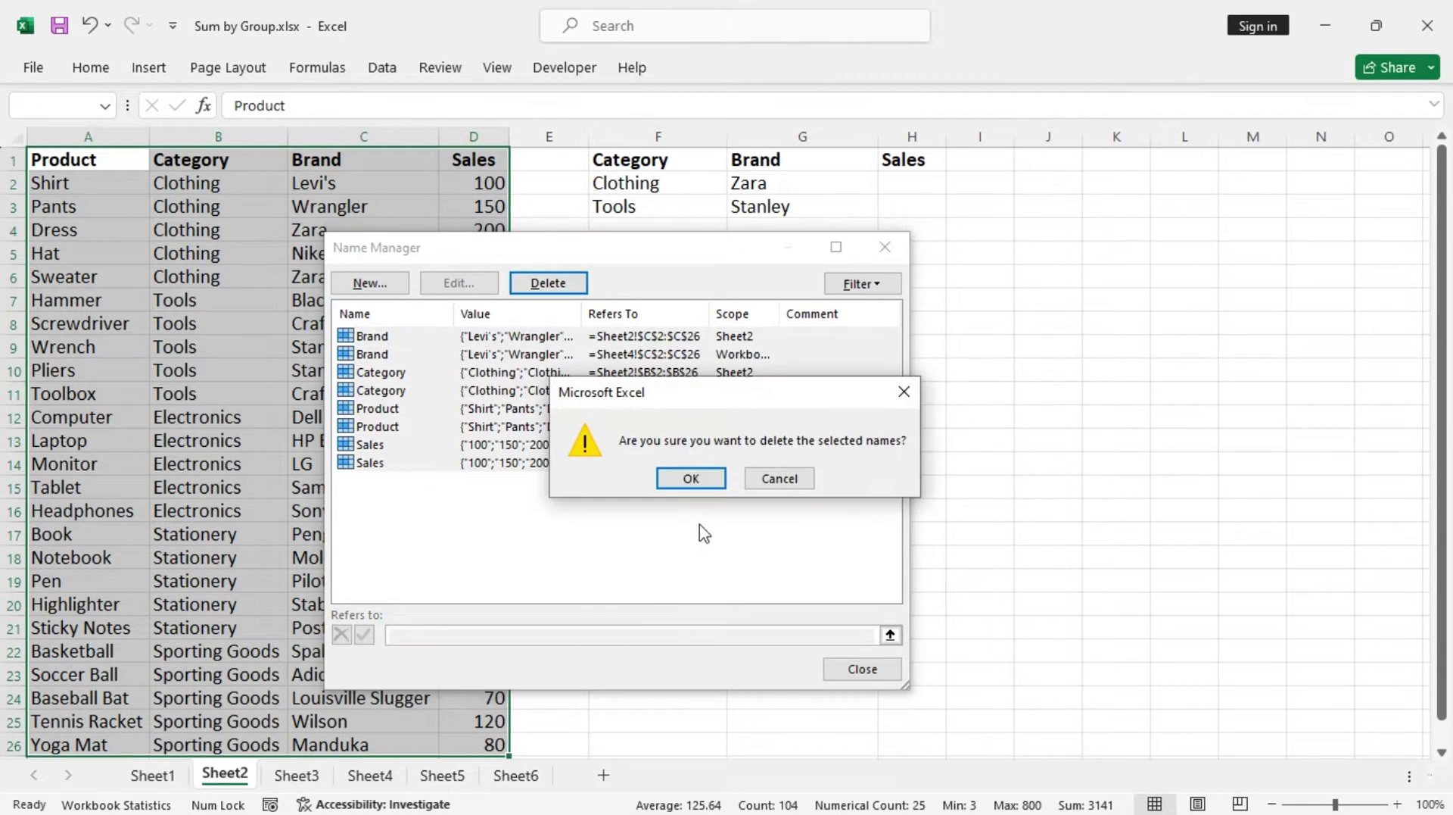
click(691, 479)
click(861, 670)
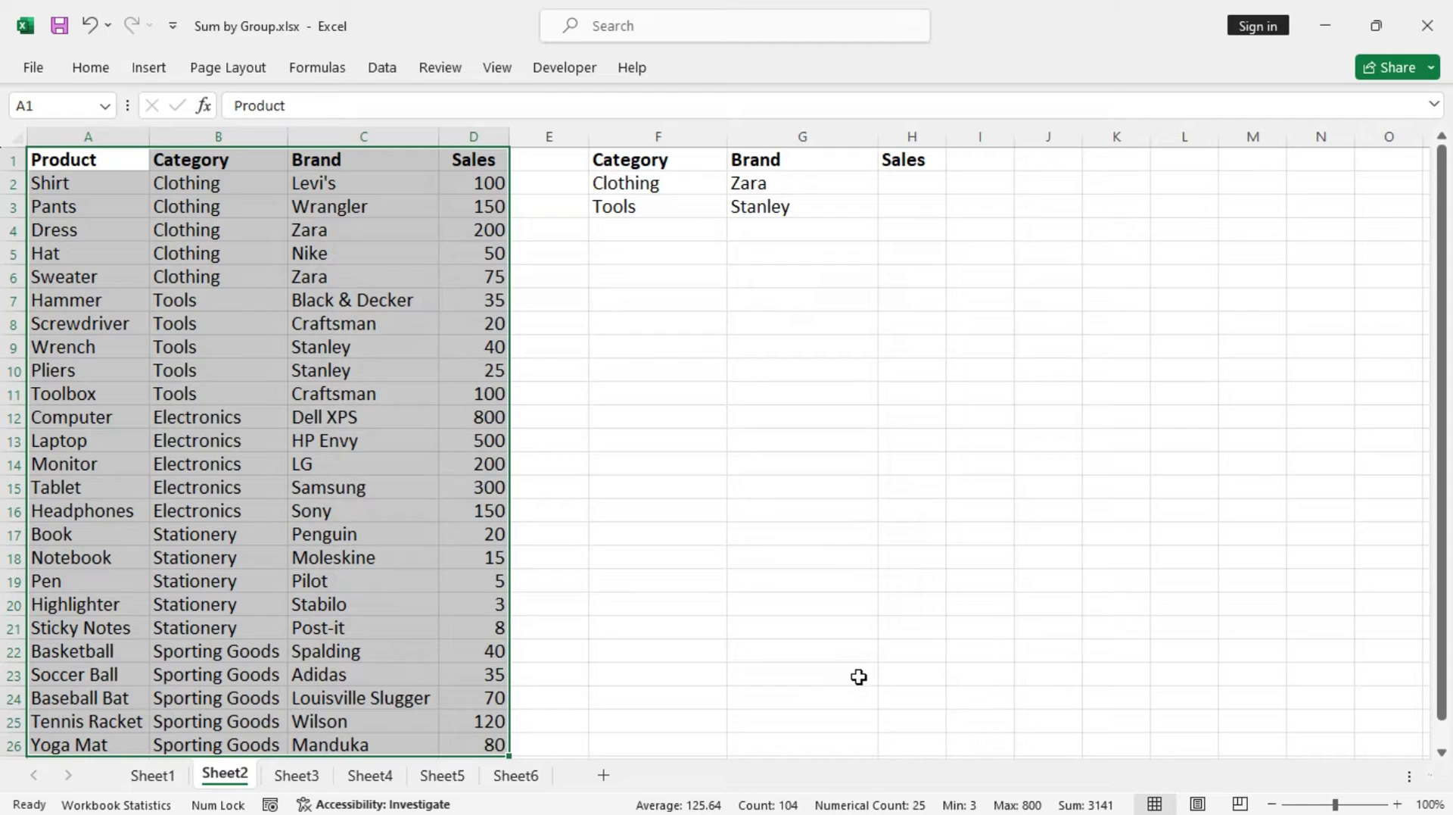
Step: Create named ranges again from A1:D26 using only the top row, and check them in the Name Manager
click(316, 69)
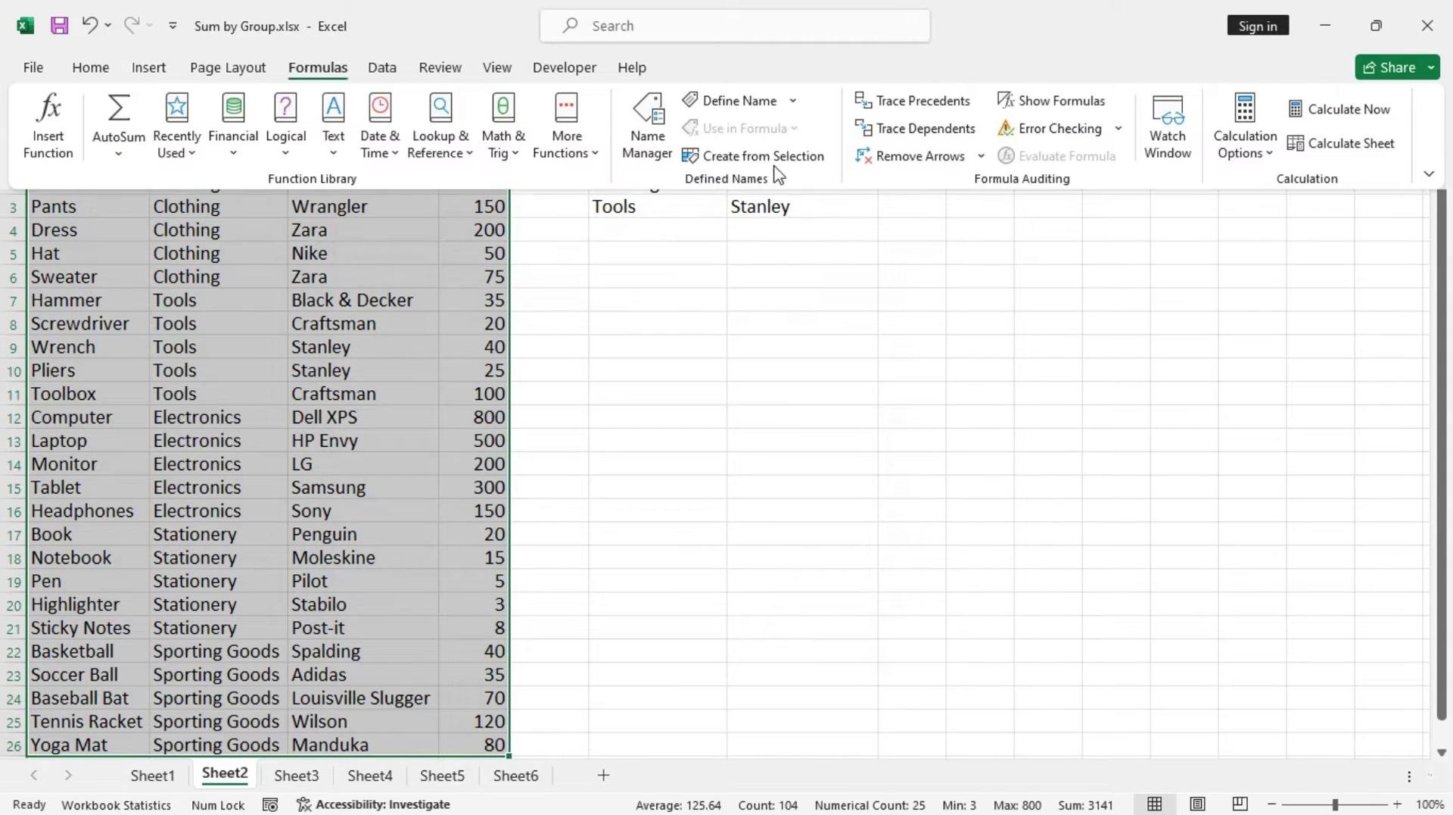
click(766, 156)
click(502, 456)
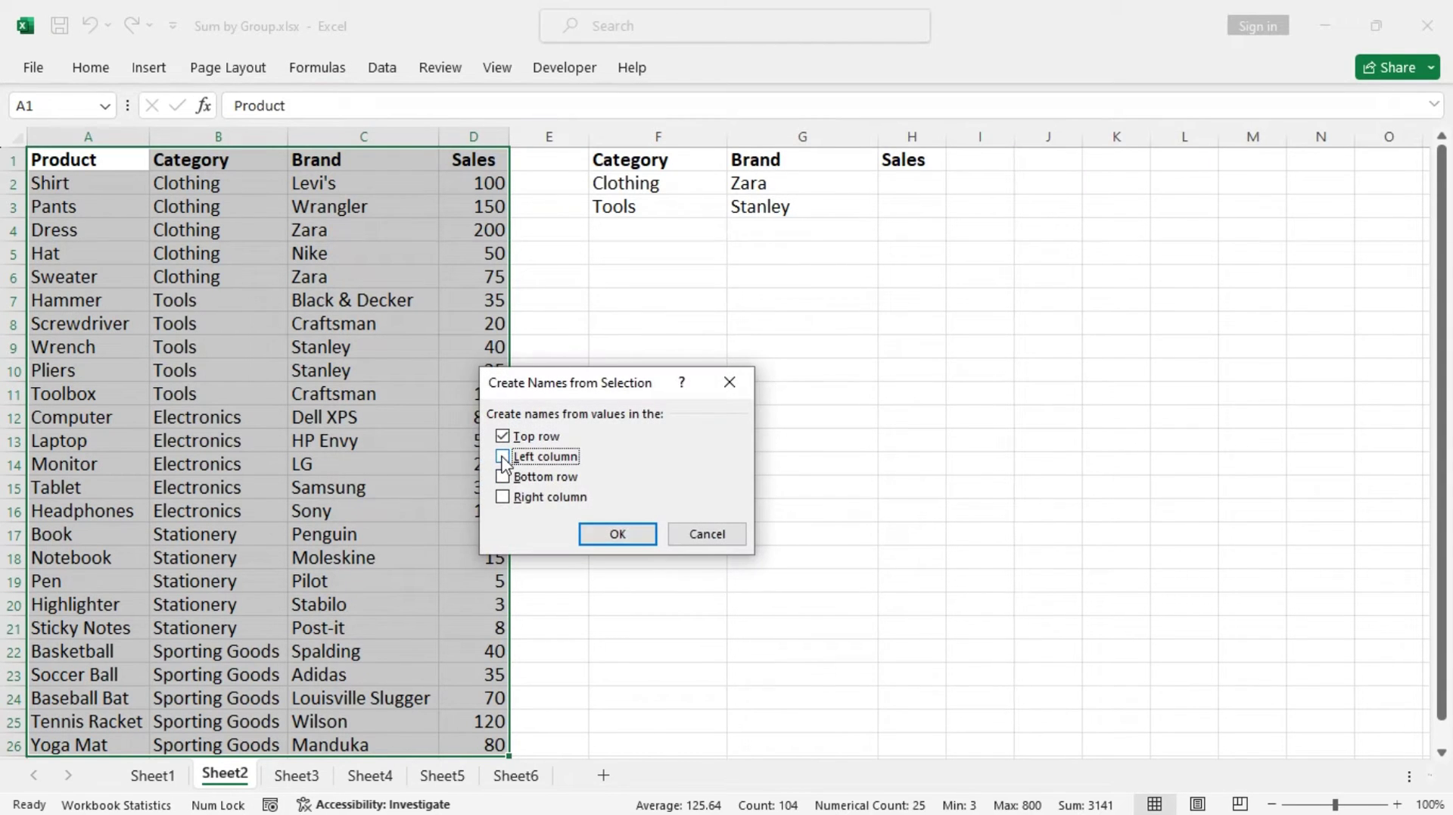
click(603, 536)
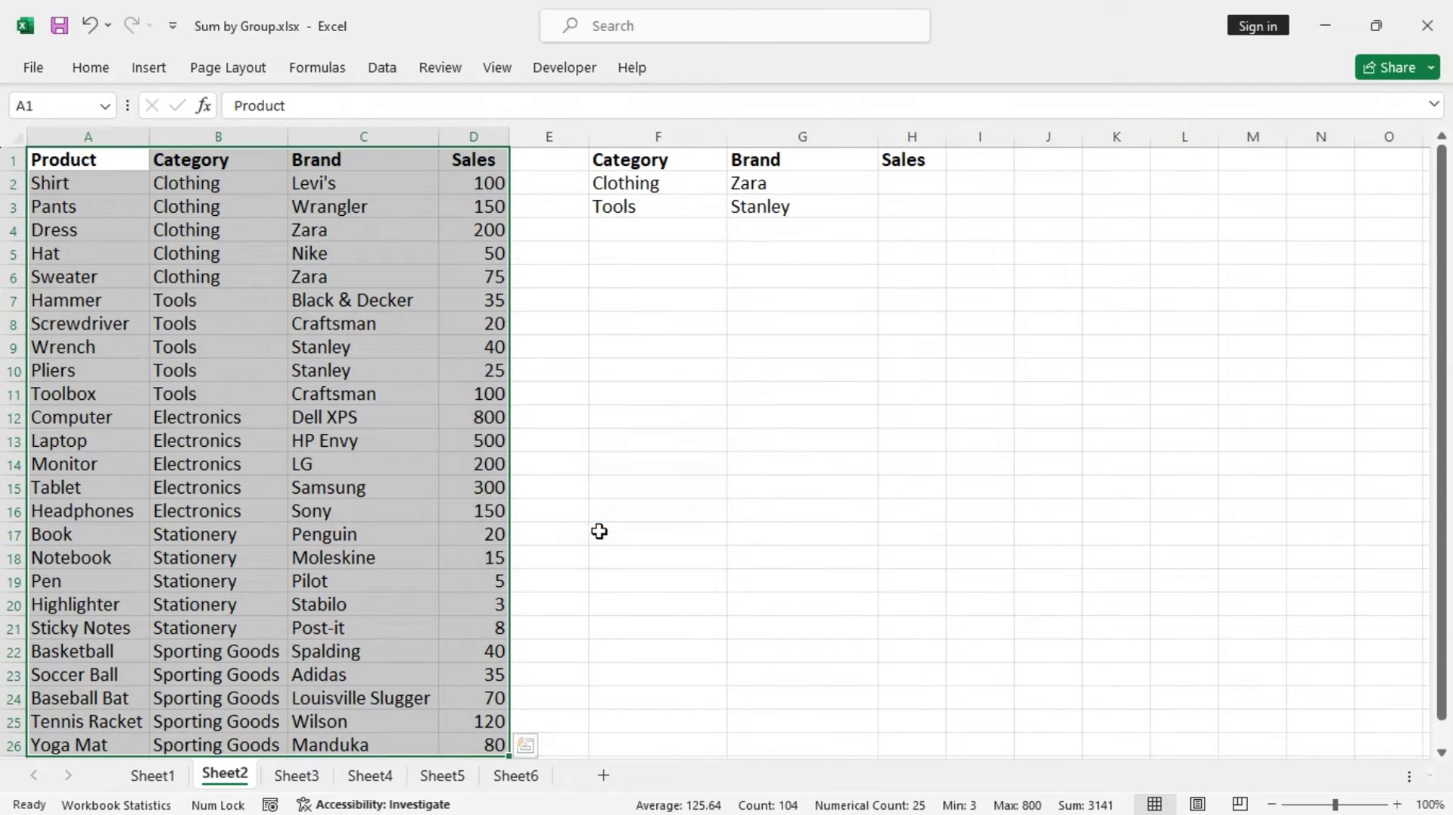
click(327, 67)
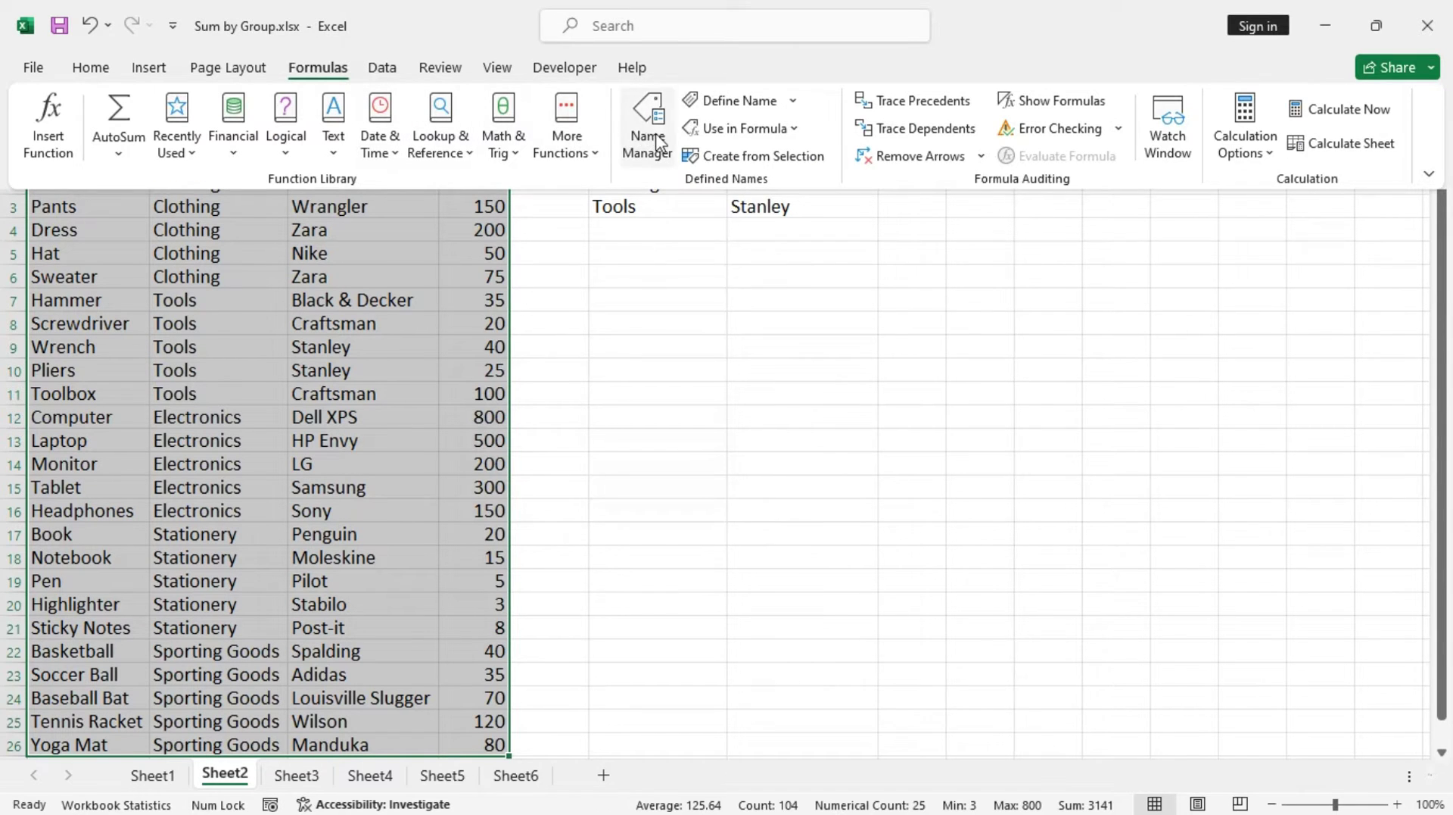
click(649, 149)
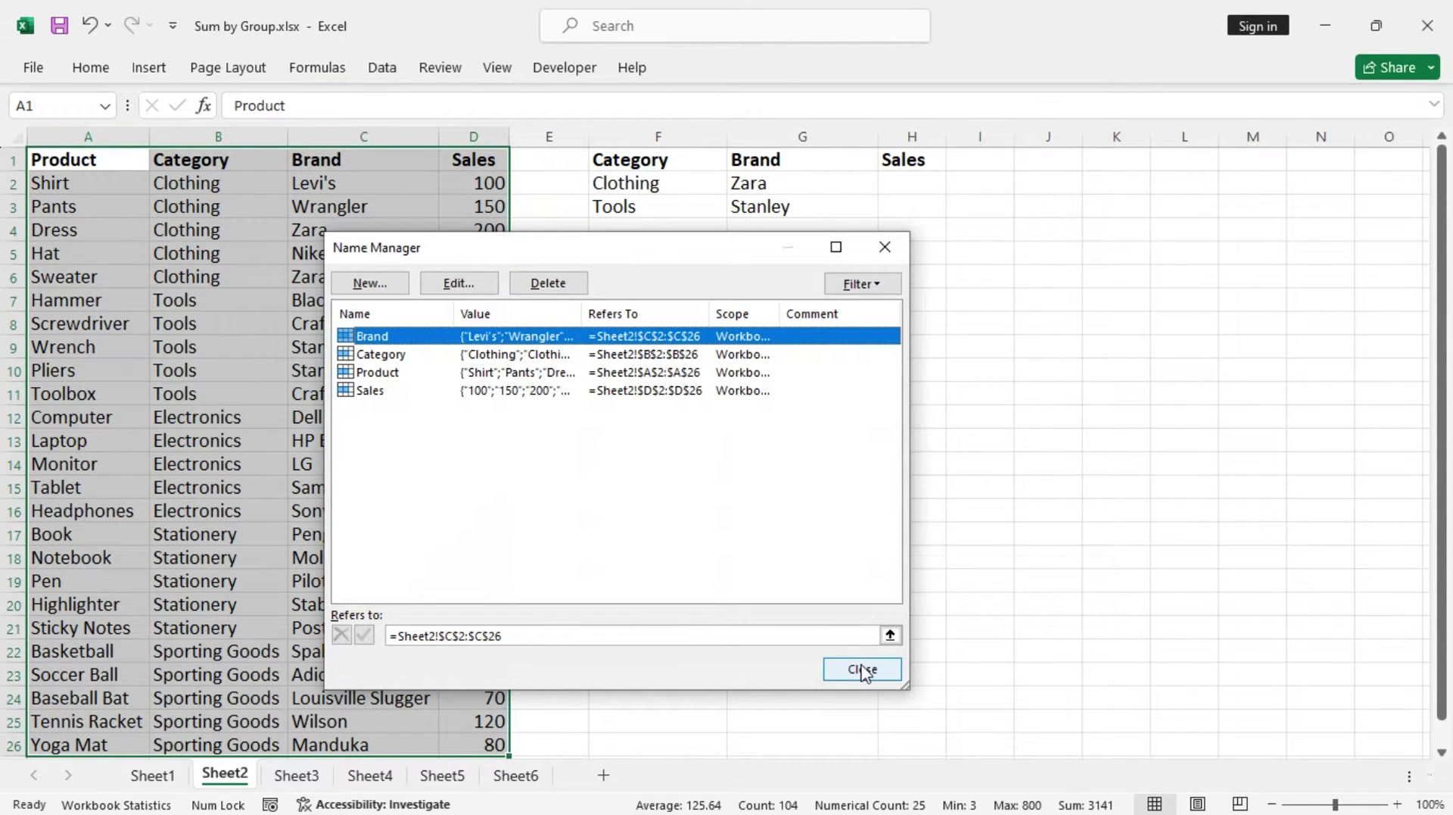
click(860, 667)
Step: Begin a SUMIFS formula in H2 with the named range Sales as the sum range
click(905, 182)
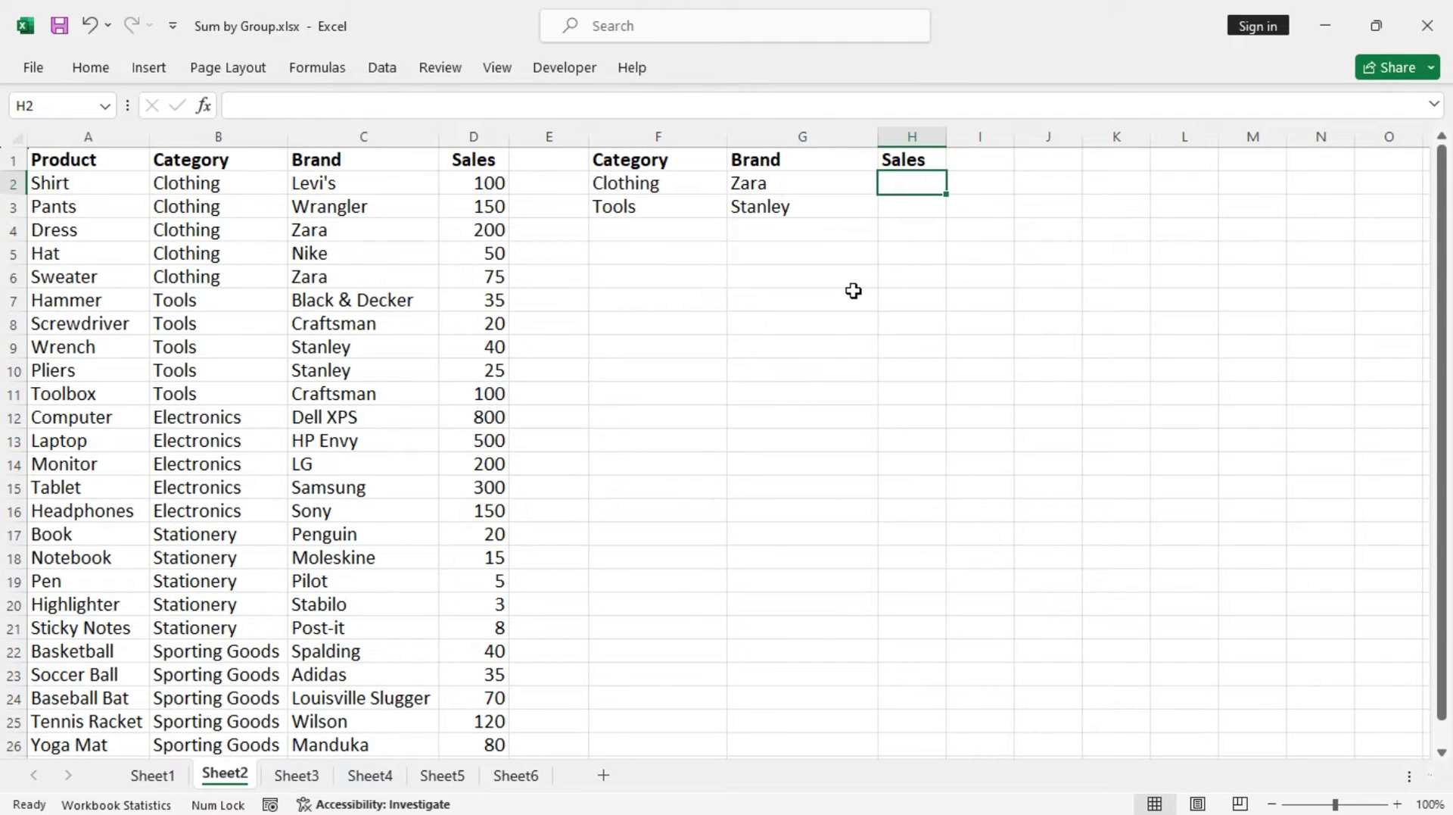
text(=sumif)
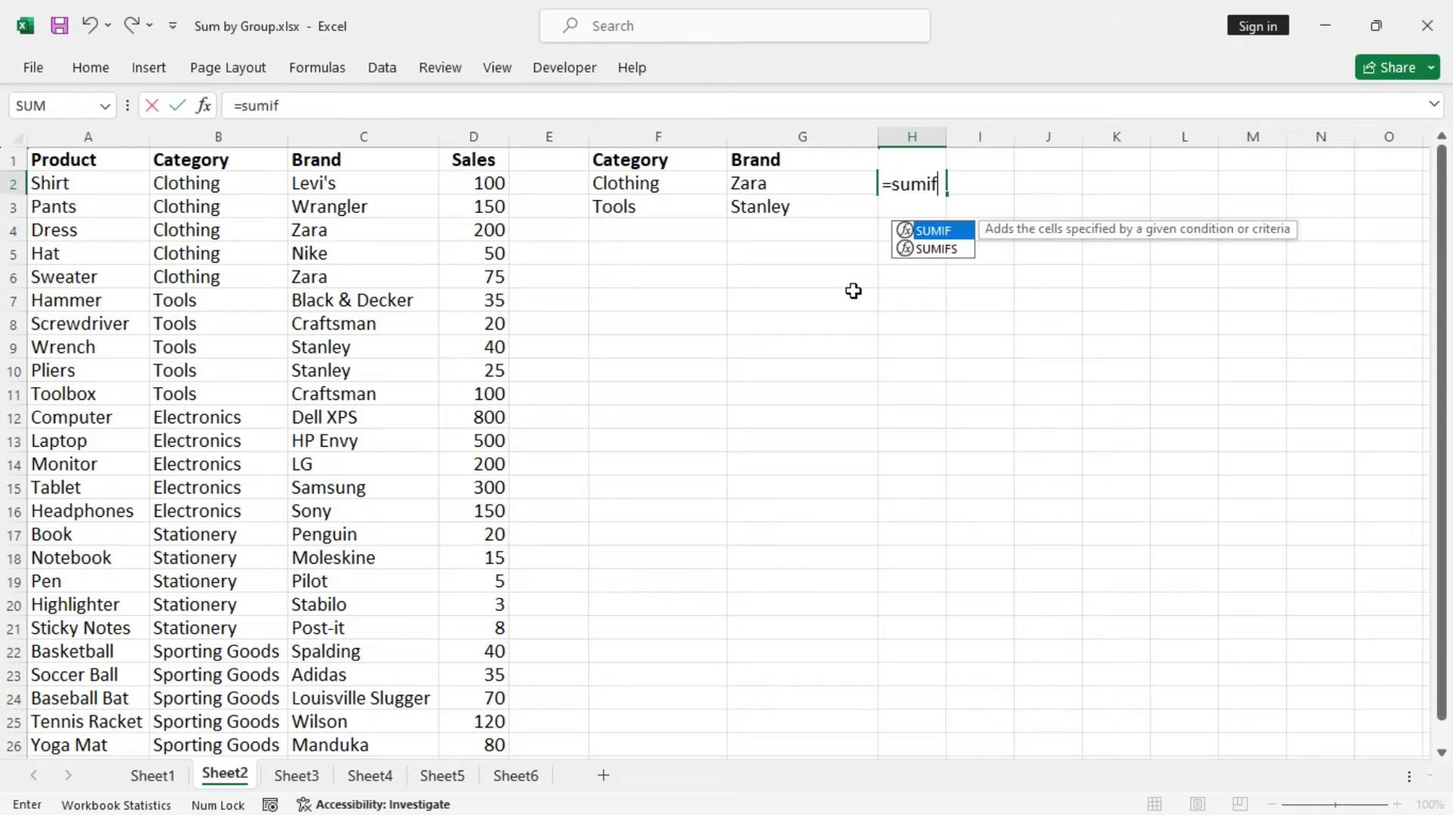
key(Tab)
key(BackSpace)
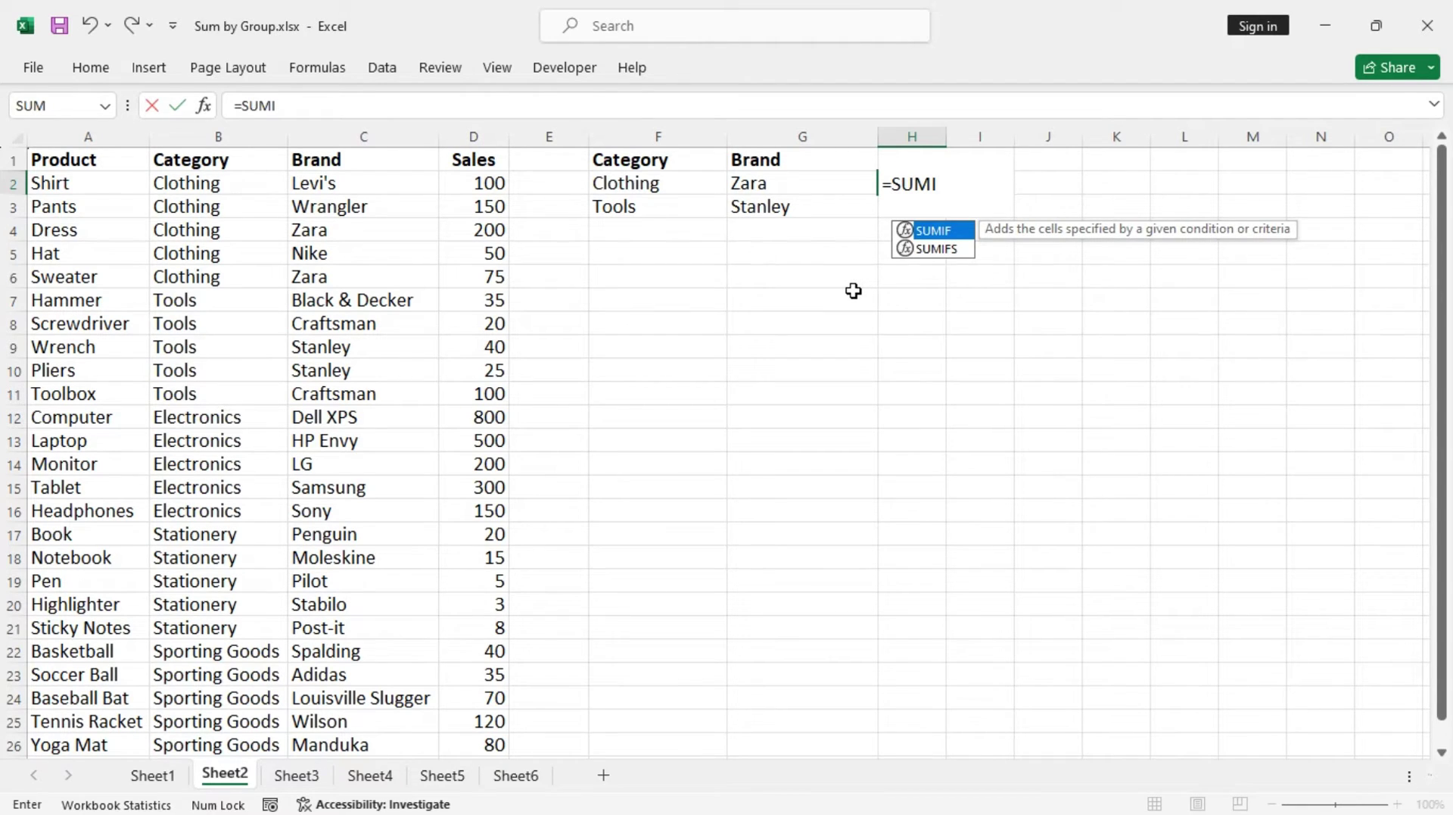
key(Down)
key(Tab)
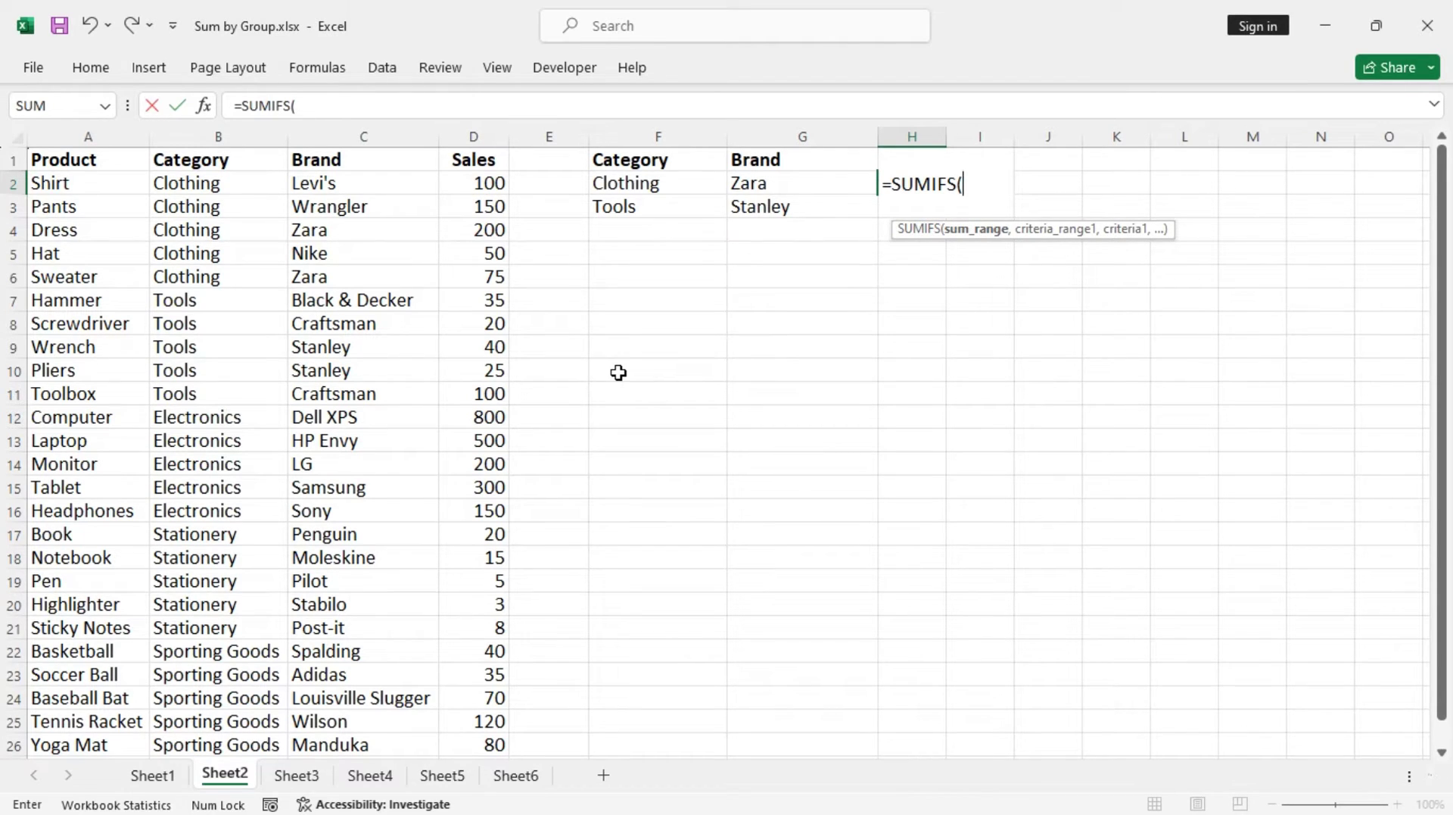
text(sal)
key(Tab)
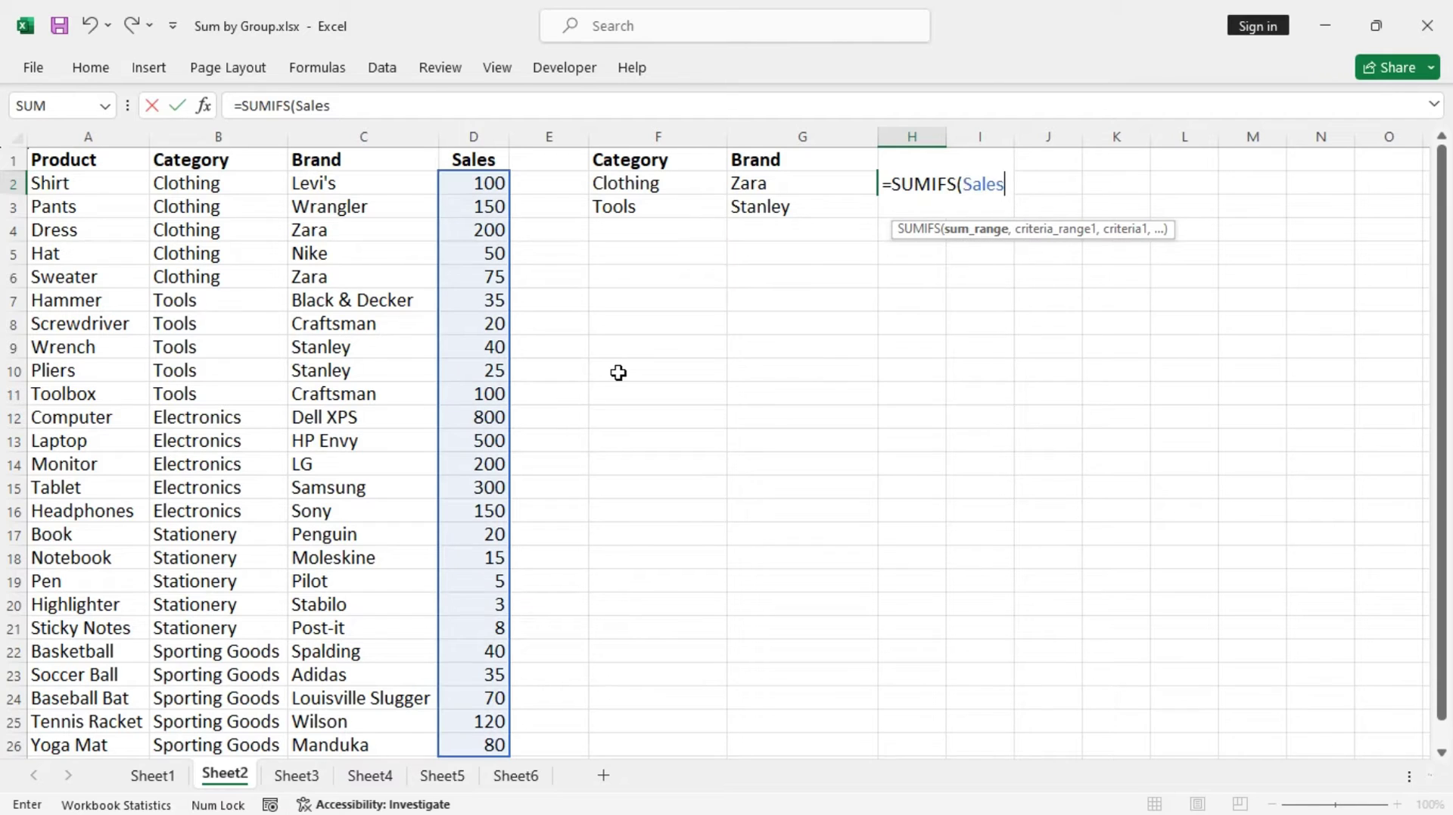
text(,)
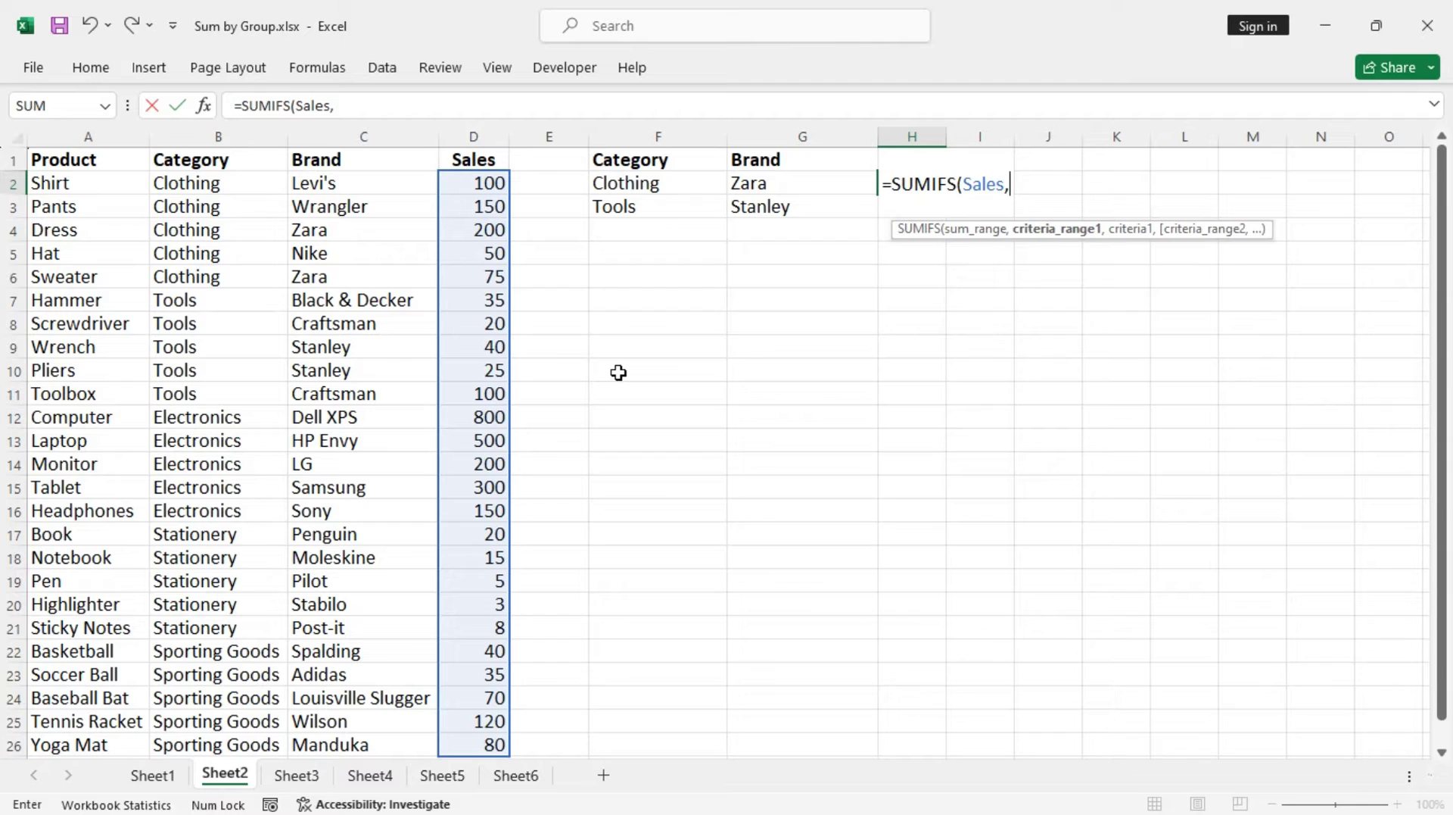
Step: Add the named range Category as the first criteria range, with F2 as its criterion
text(cat)
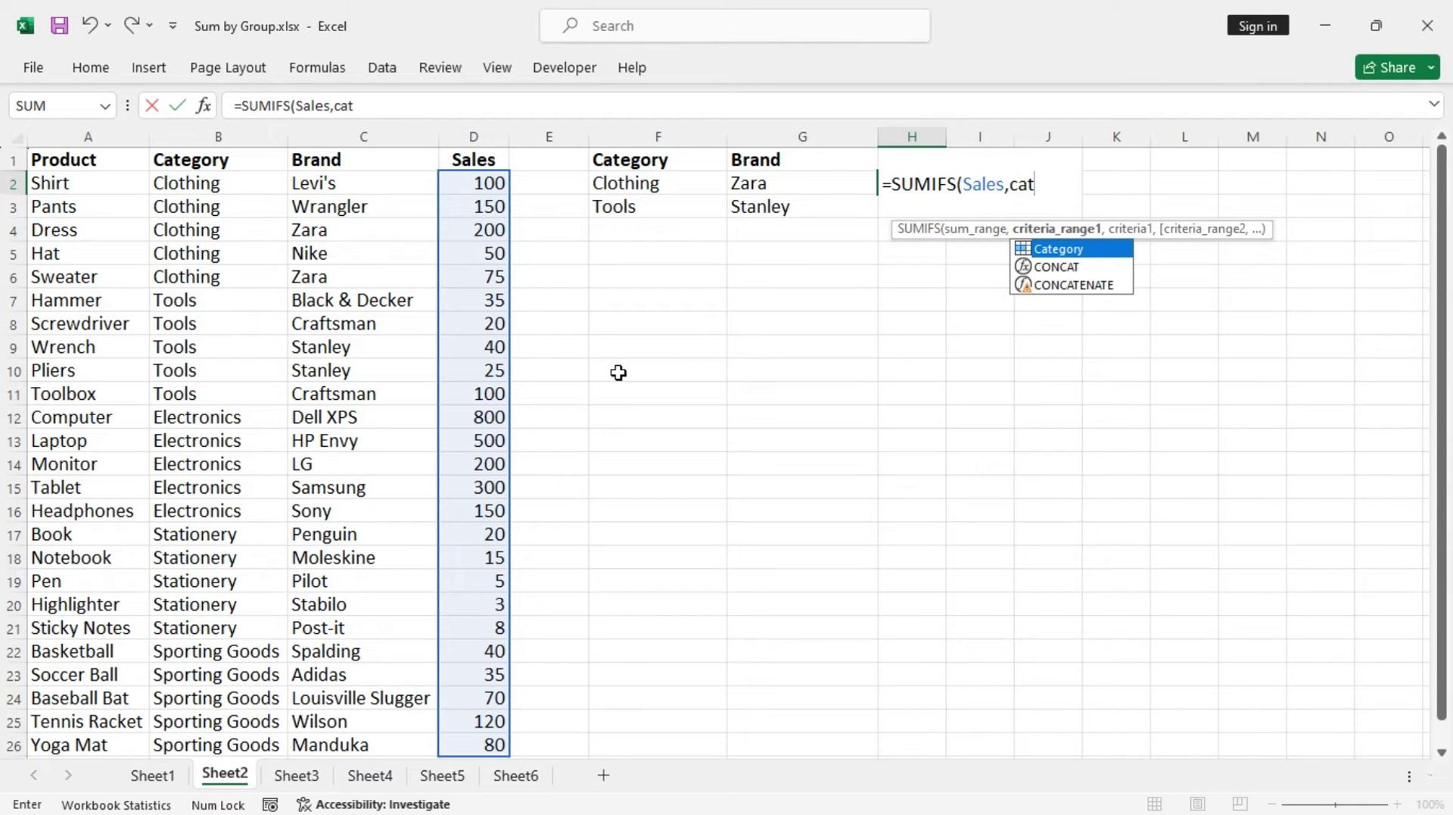
key(Tab)
text(,)
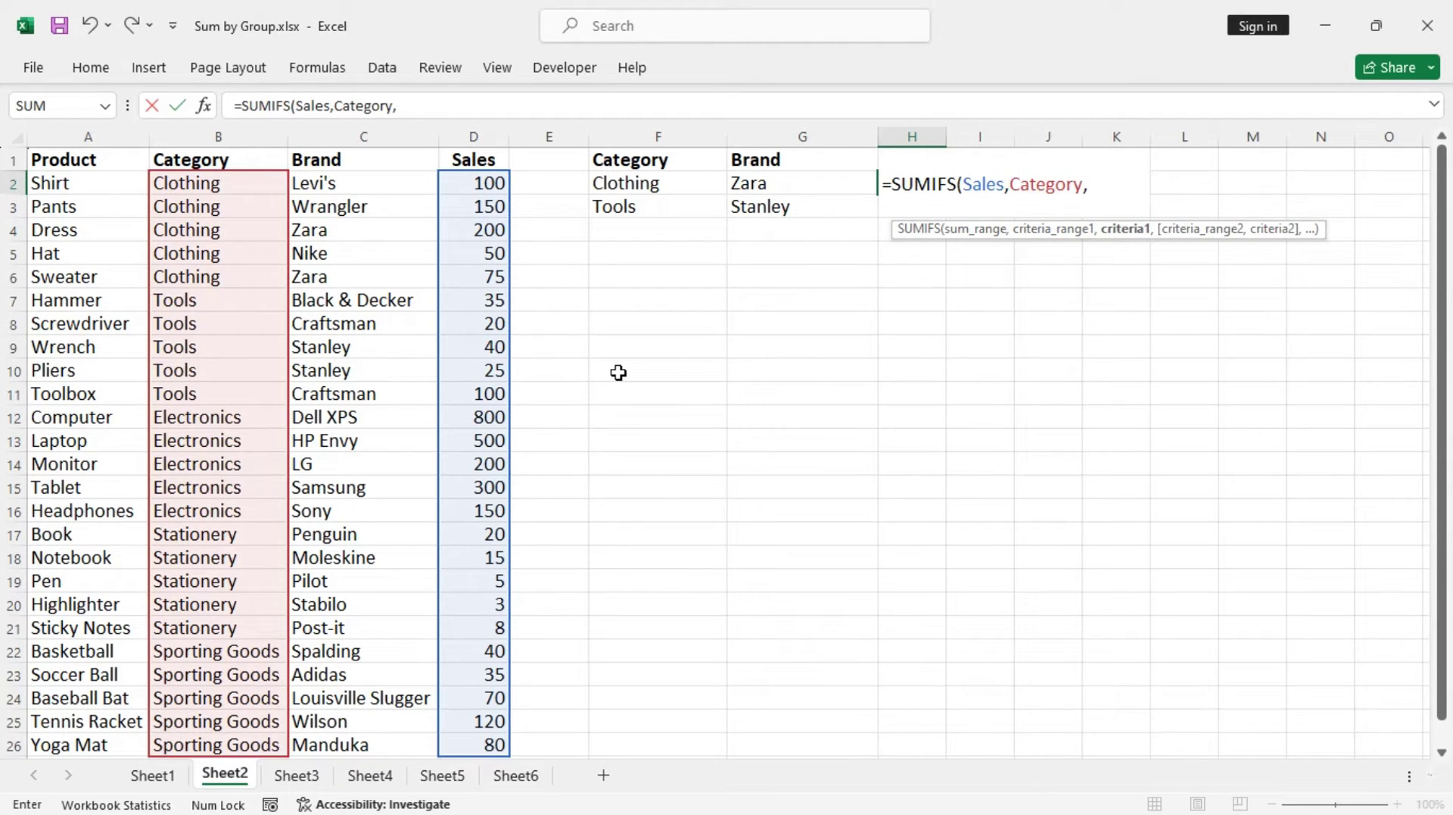
click(643, 184)
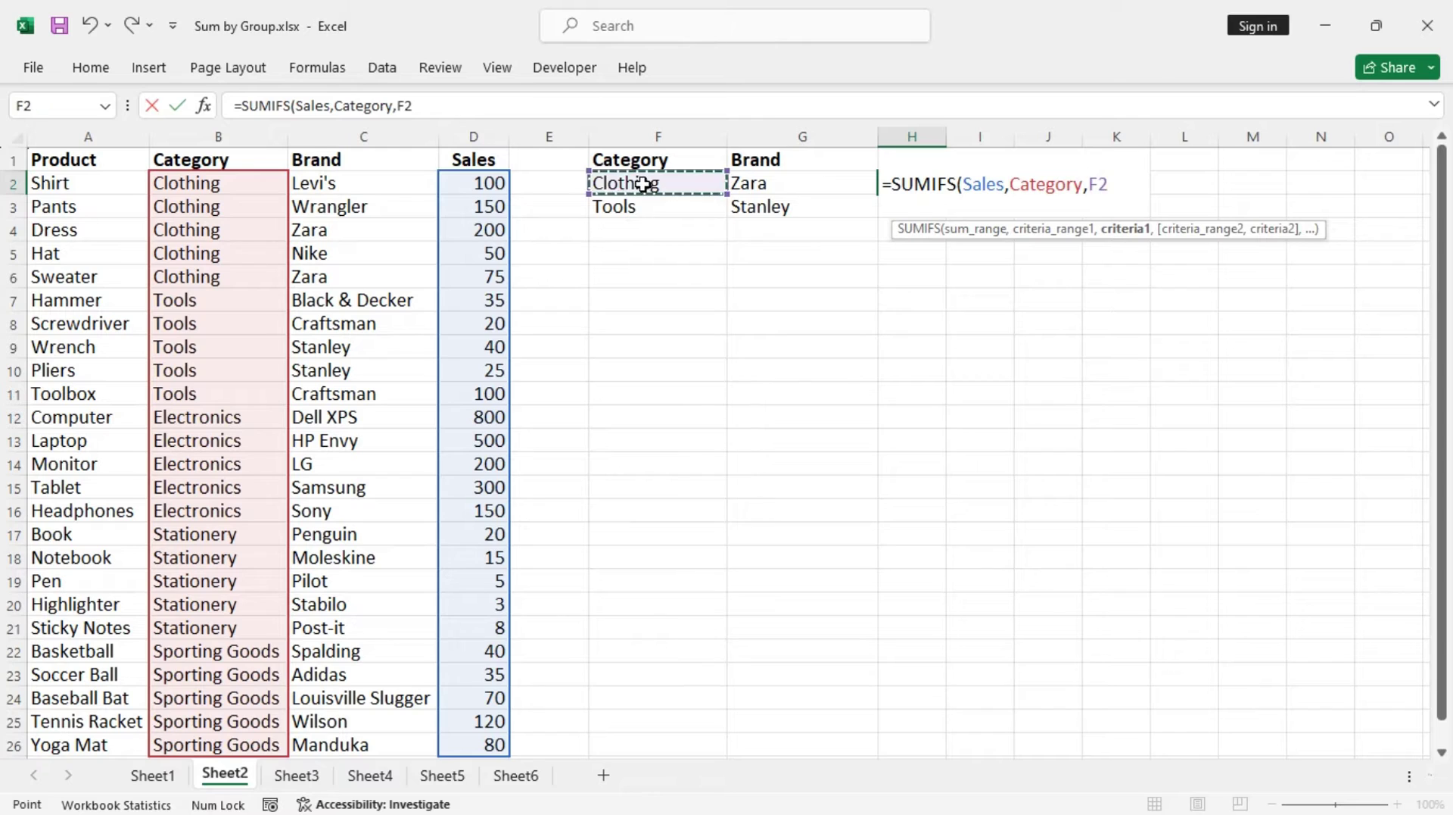
text(,)
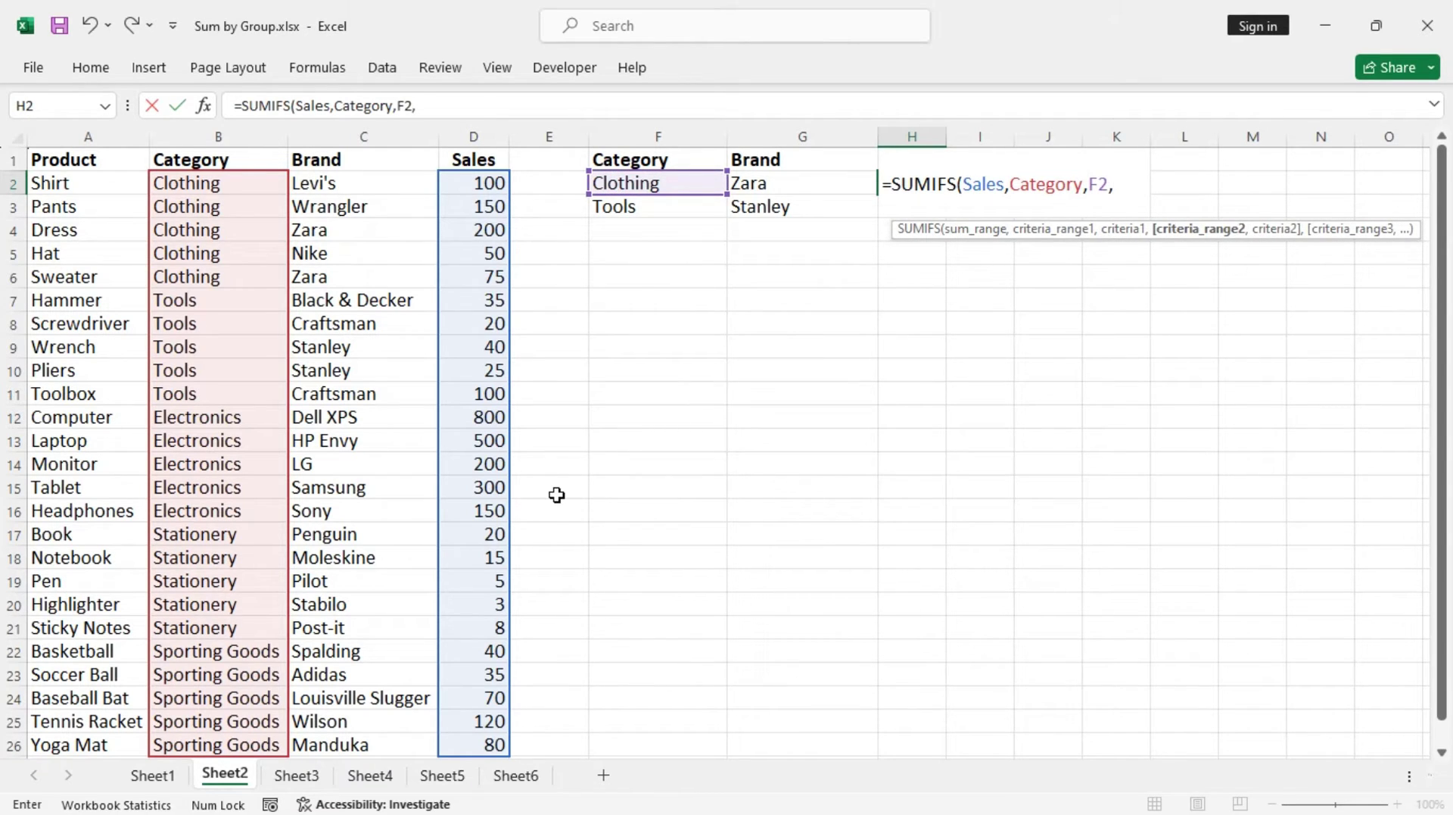
Step: Add the named range Brand with criterion G2 as the second condition, then close and enter the SUMIFS formula
text(br)
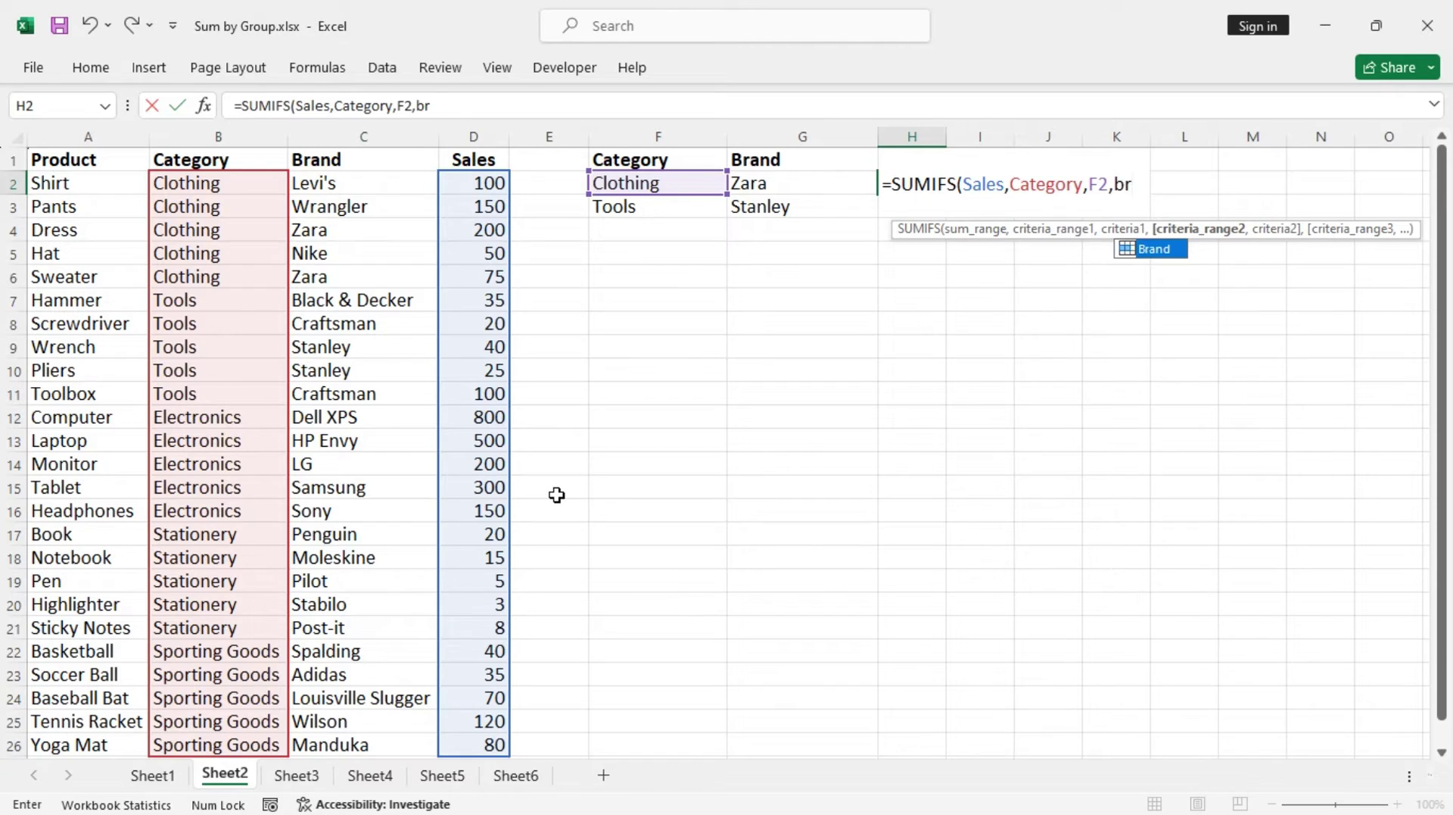
key(Tab)
text(,)
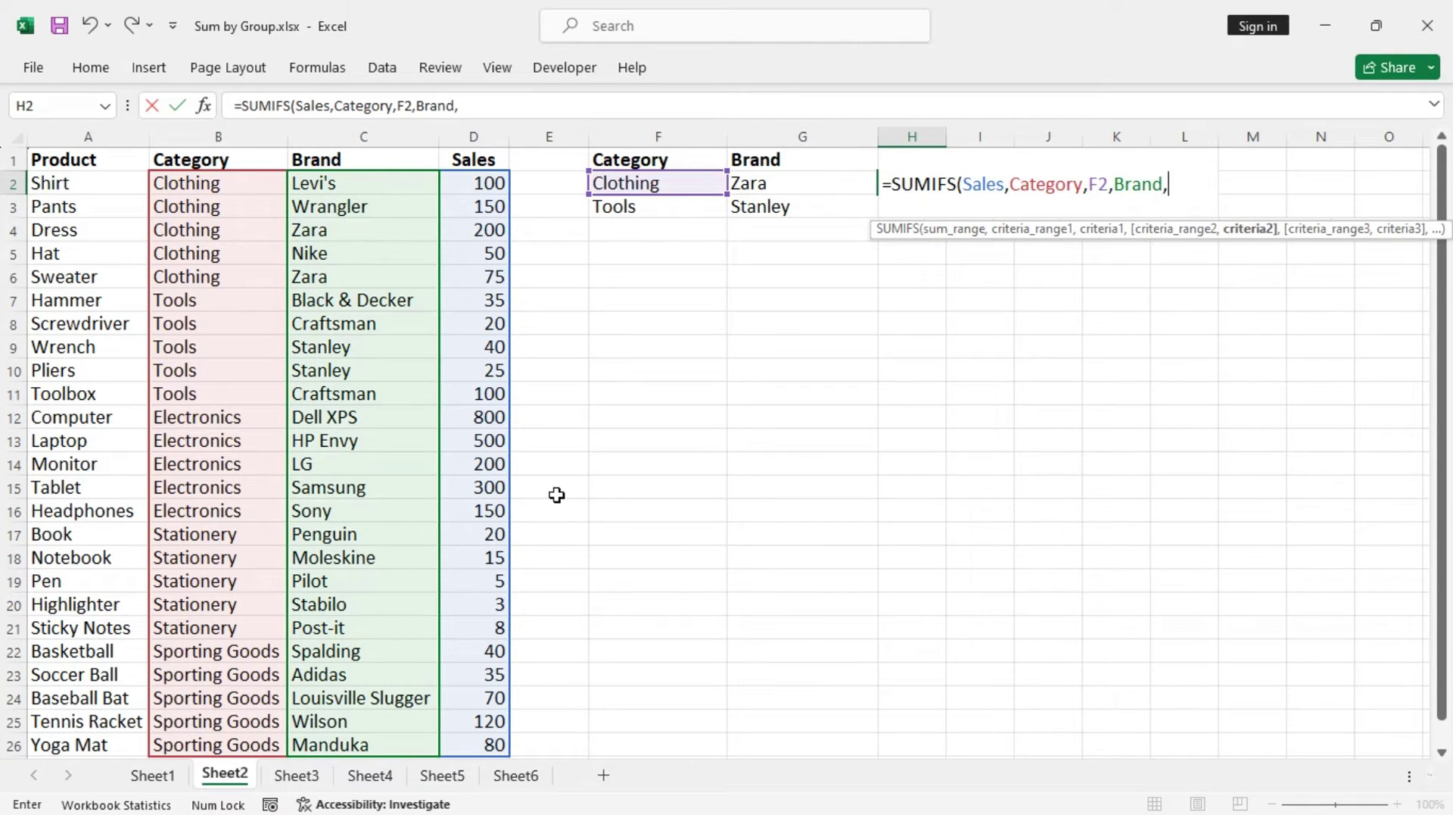
click(761, 185)
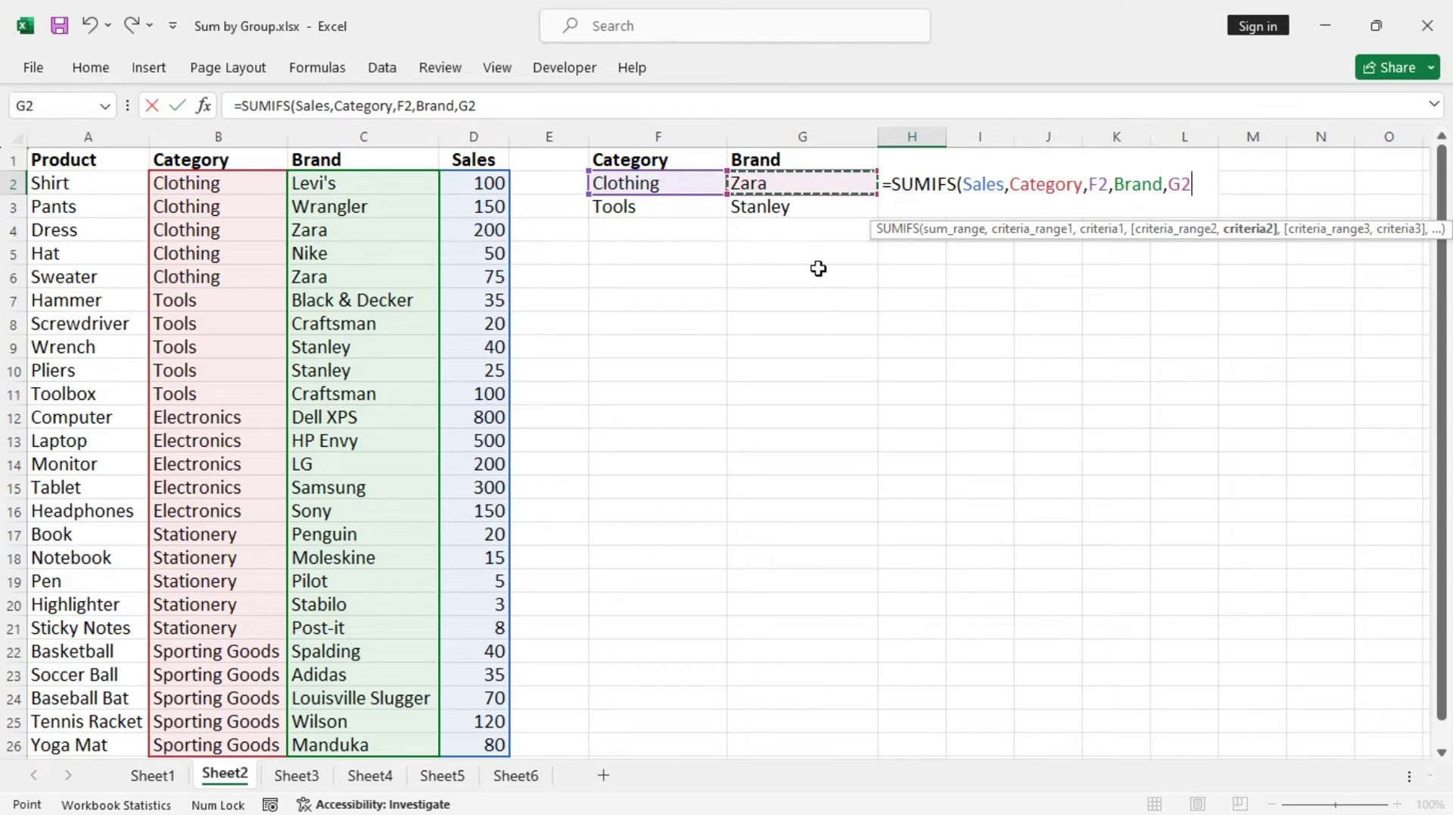
text())
key(Return)
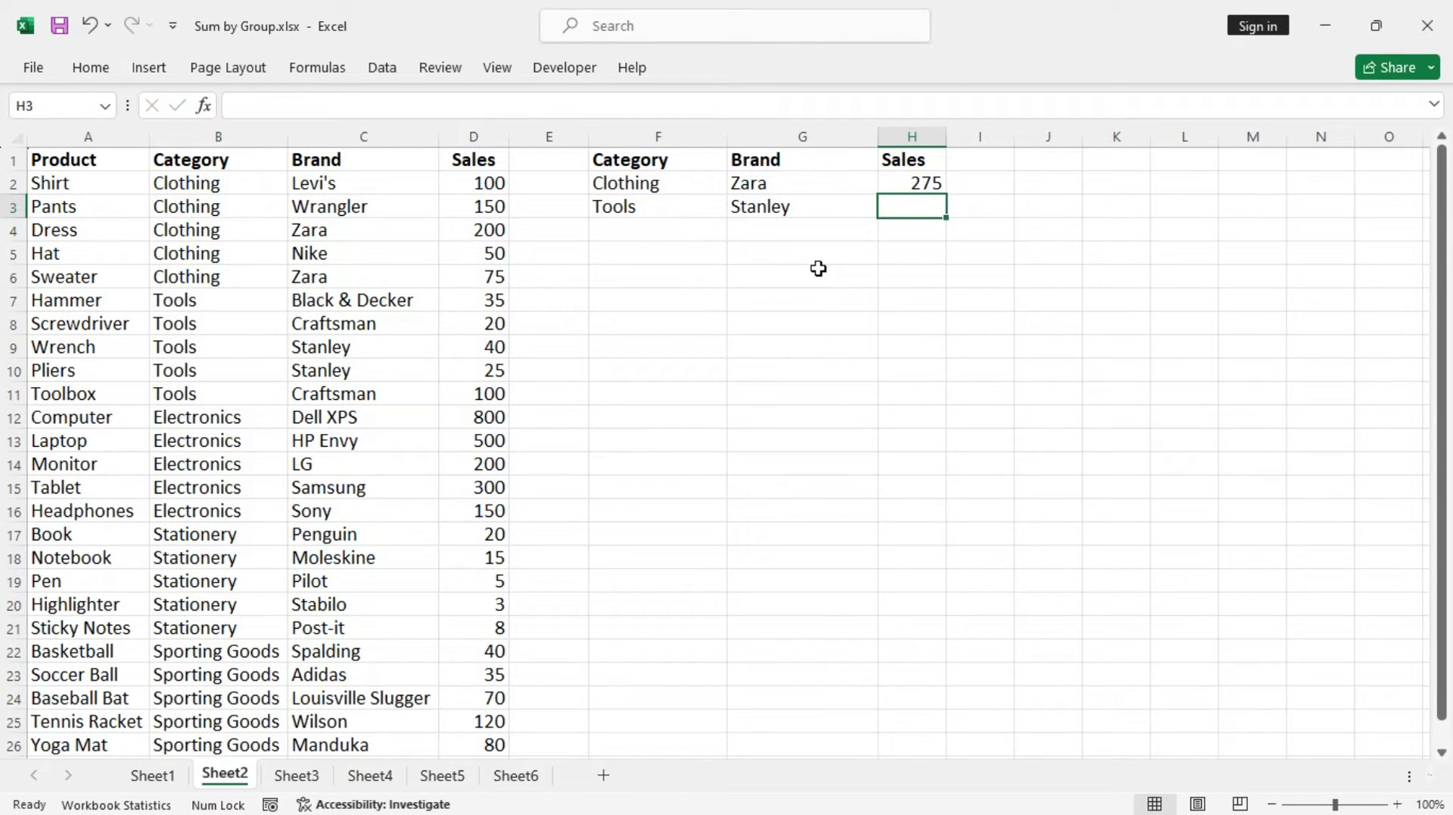
Step: Check the H2 result against the sum of the Zara clothing sales in D4 and D6
click(914, 182)
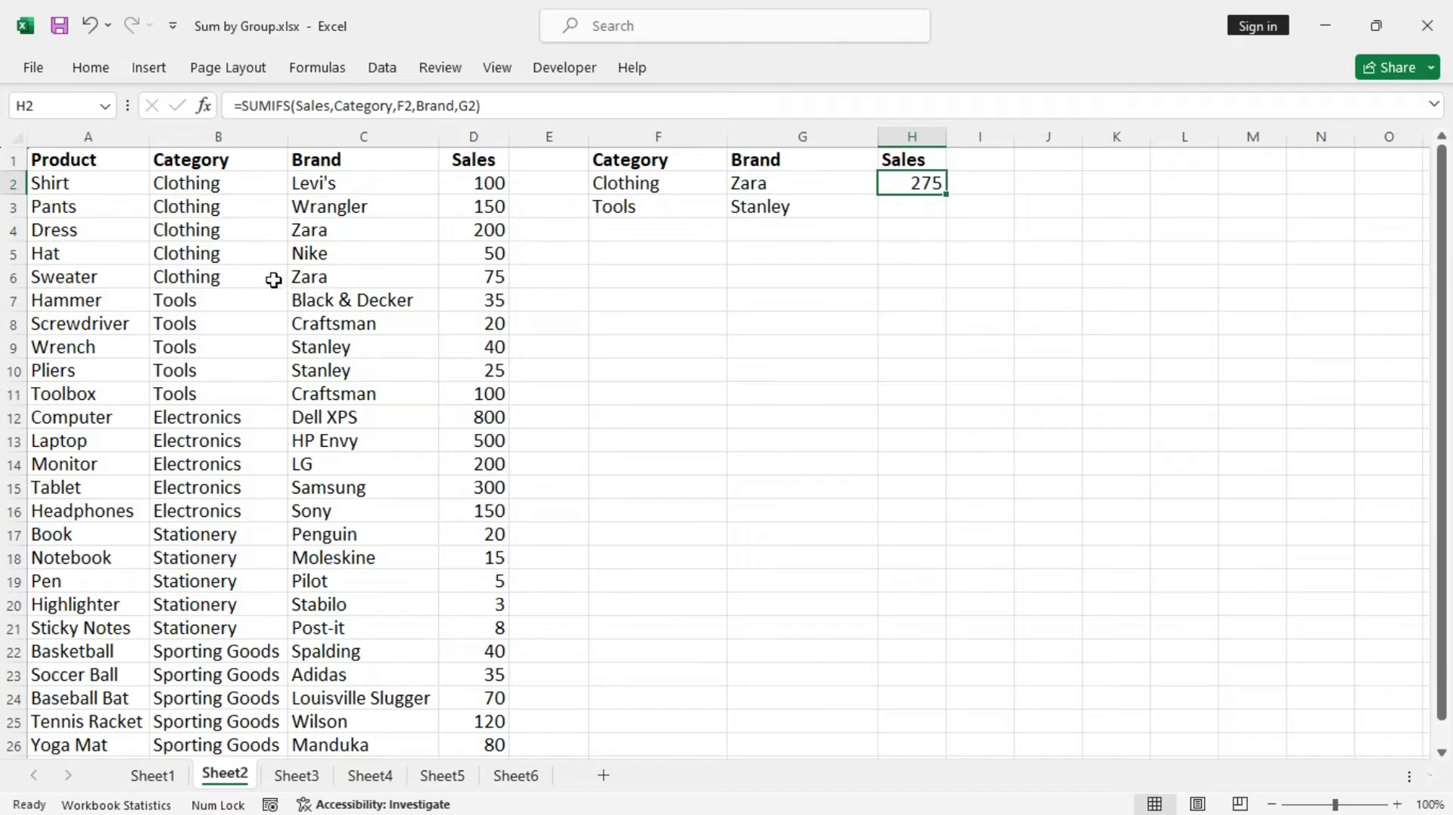
click(478, 233)
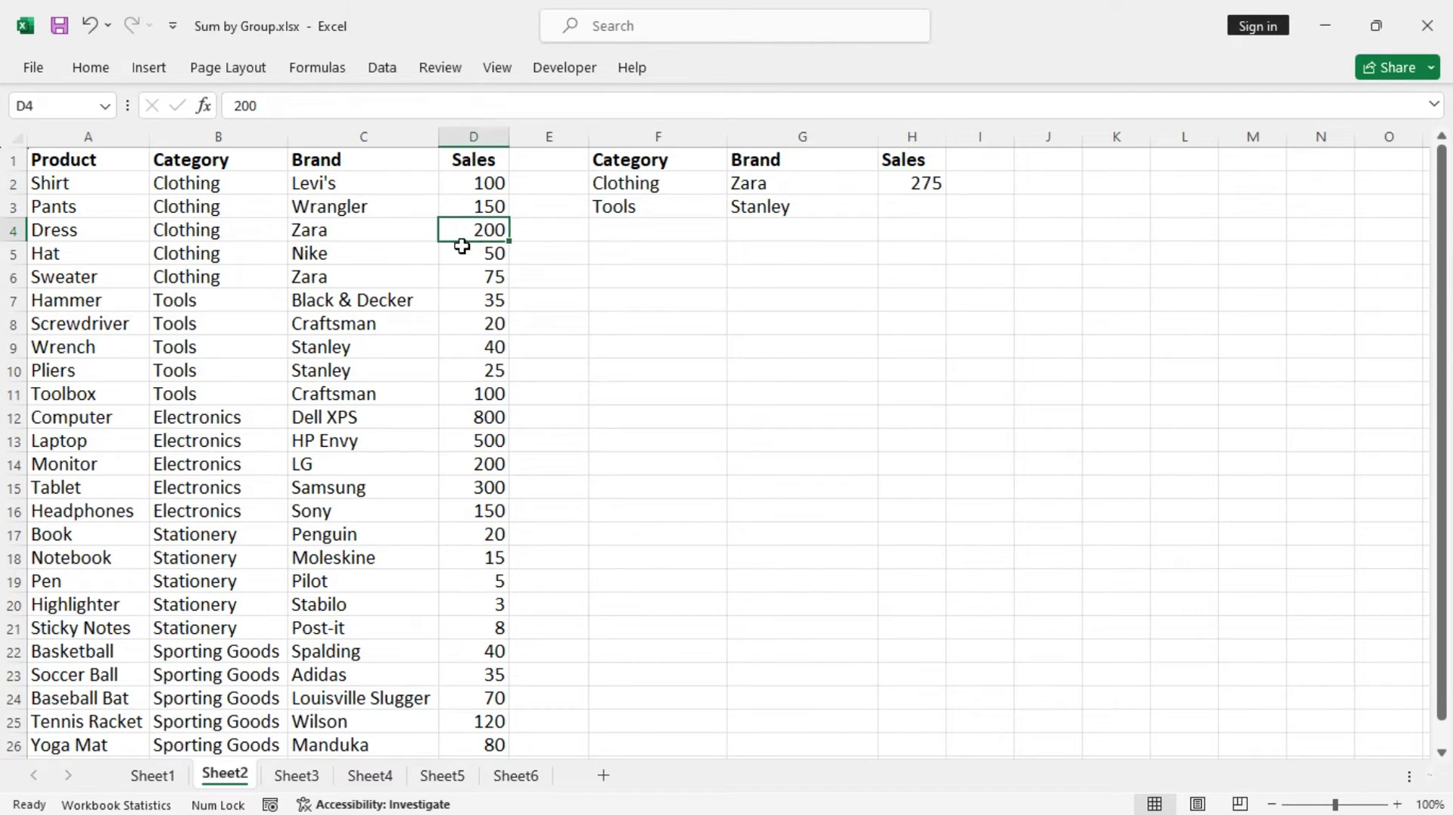
ctrl+click(491, 279)
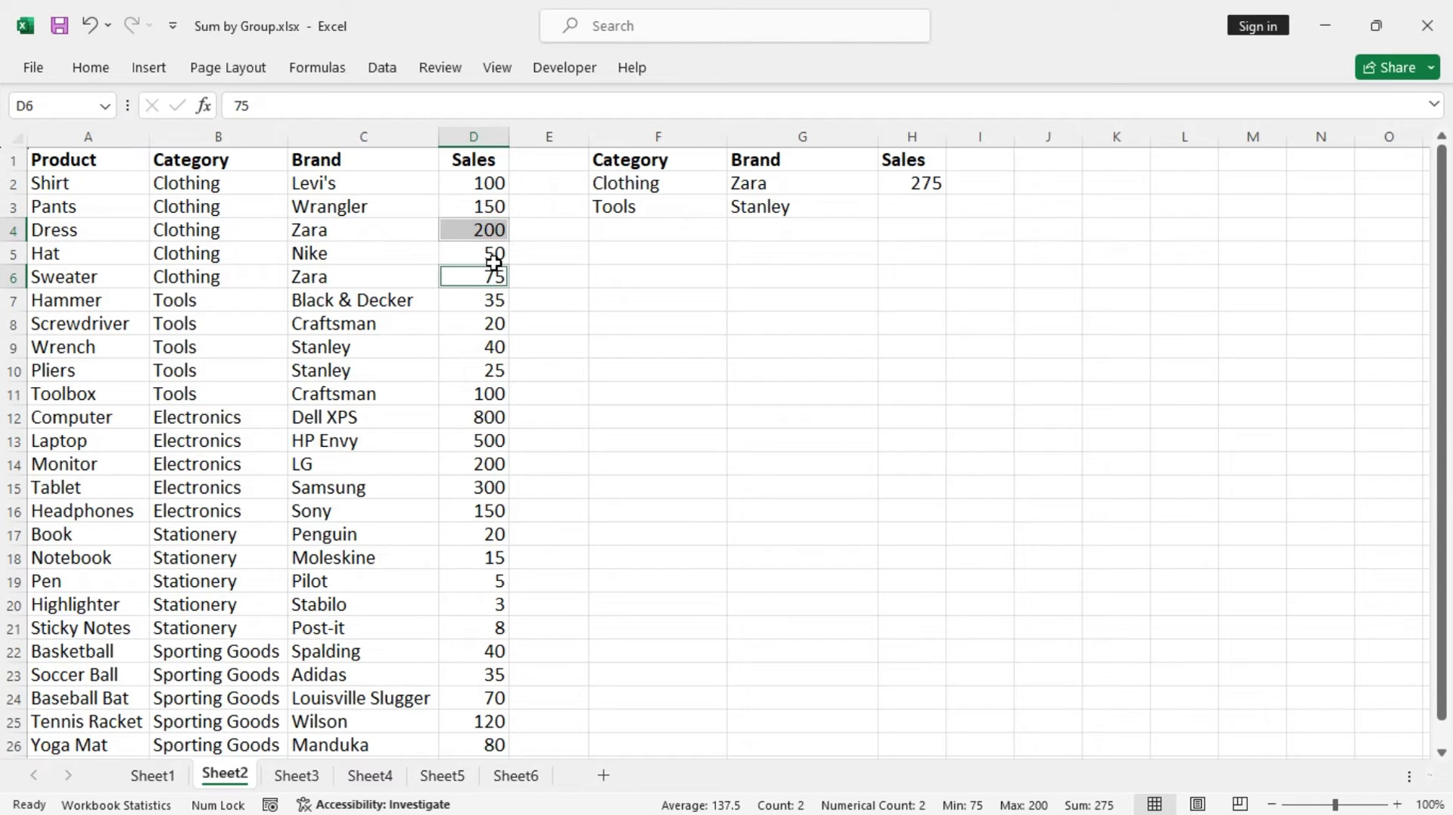
Step: Copy the H2 formula down to H3 and check its result against the Stanley tool sales in D9:D10
click(922, 188)
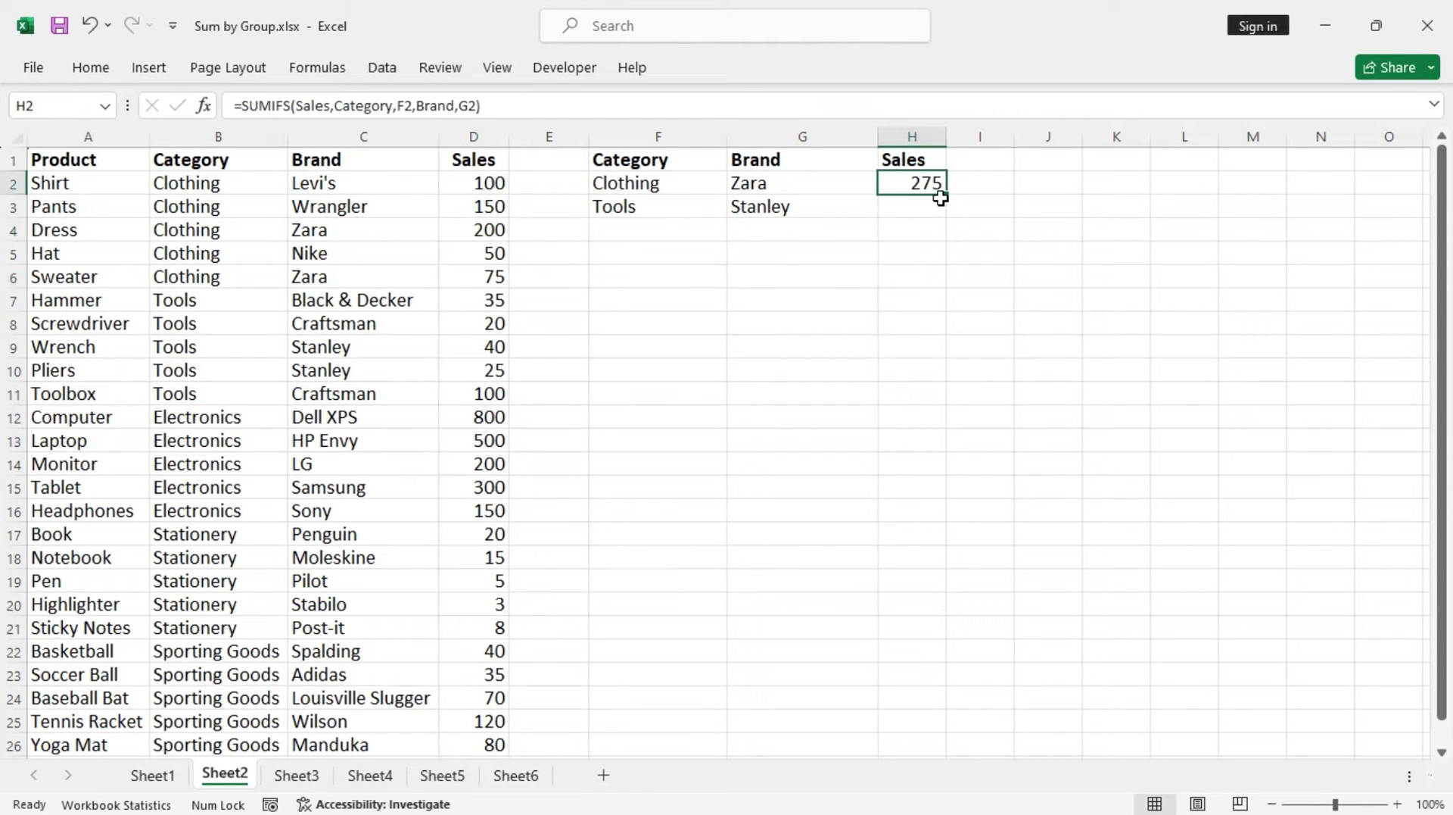
drag(946, 198, 947, 219)
click(942, 215)
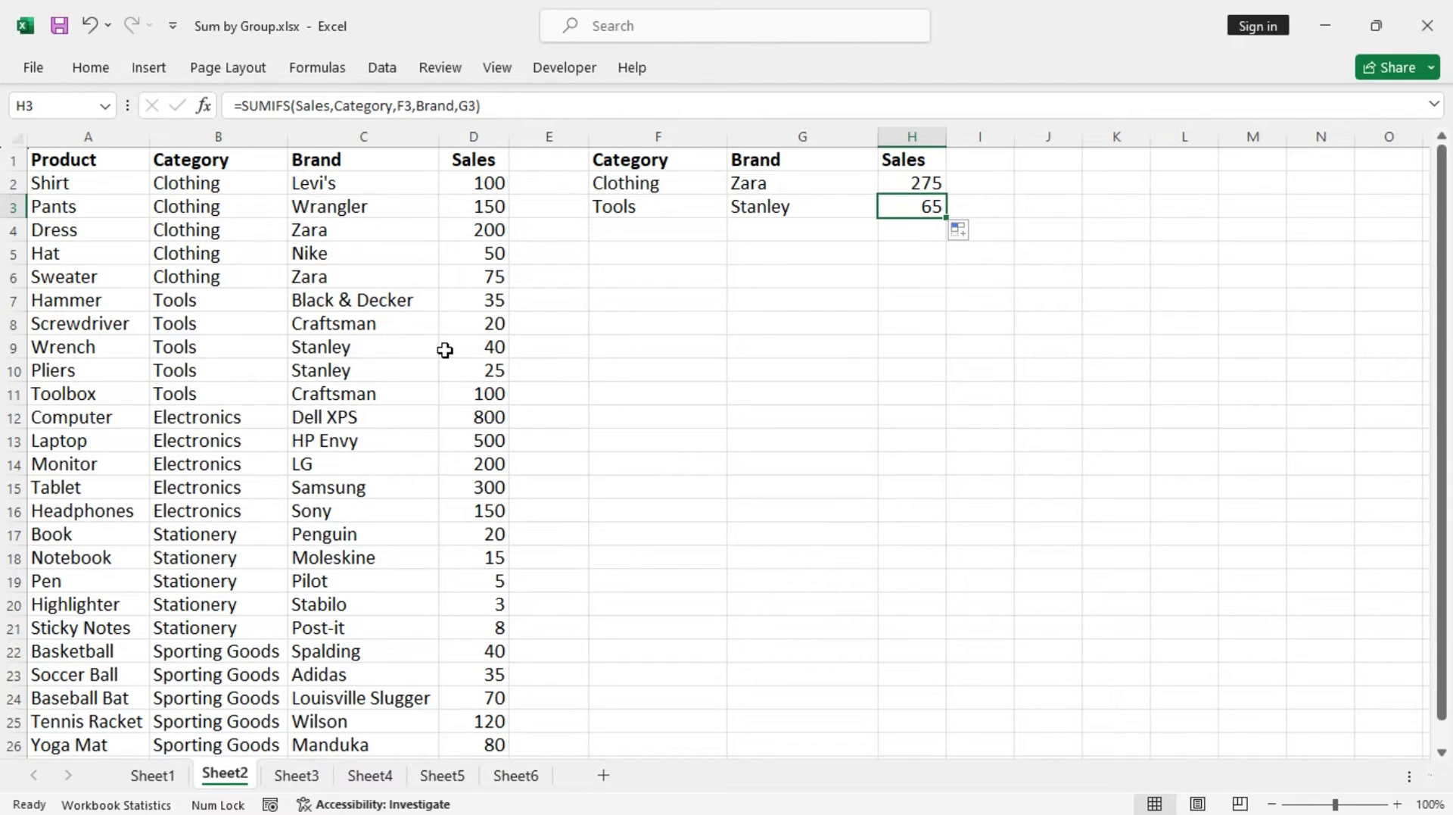
drag(501, 348, 491, 365)
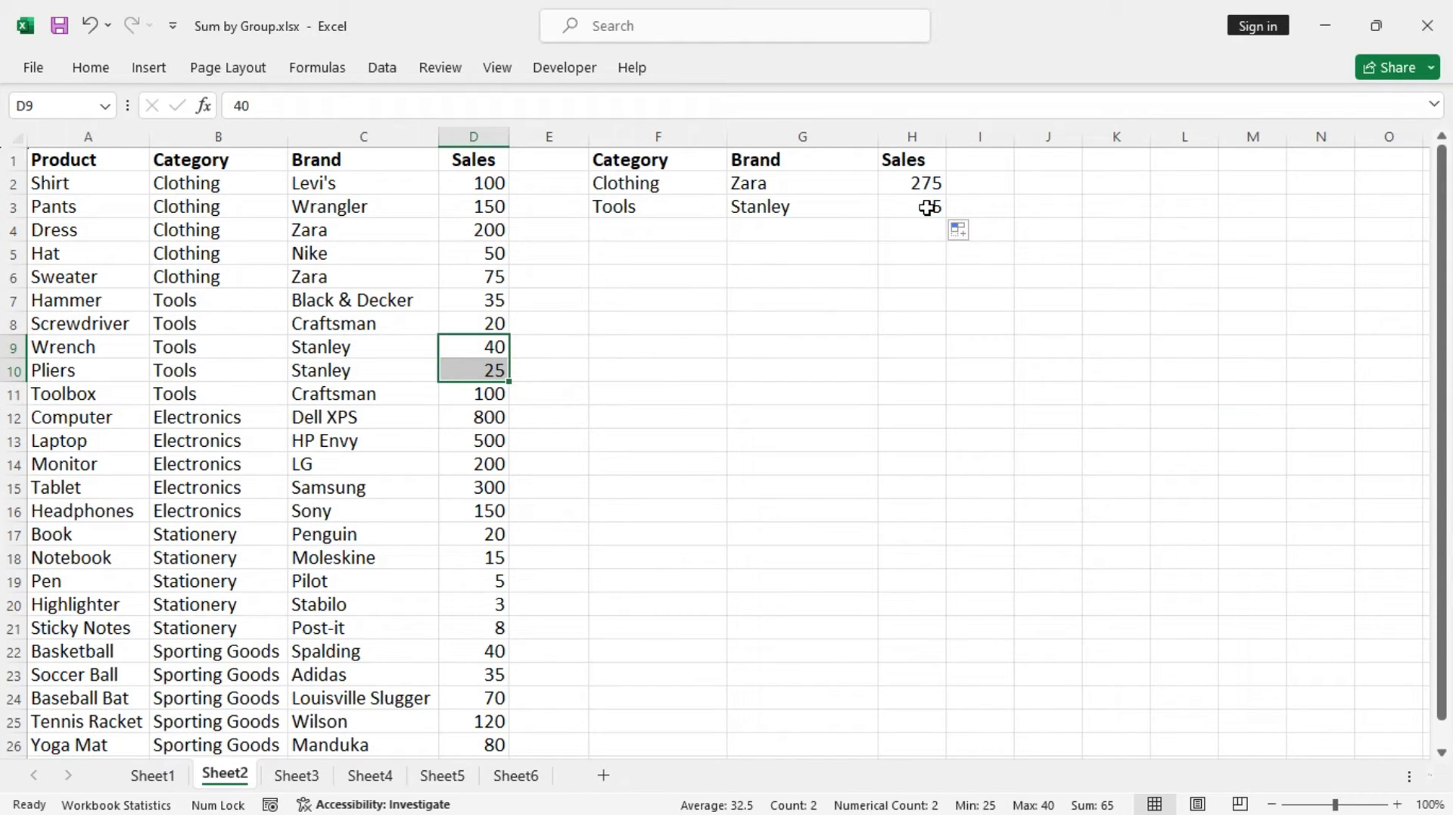
click(903, 209)
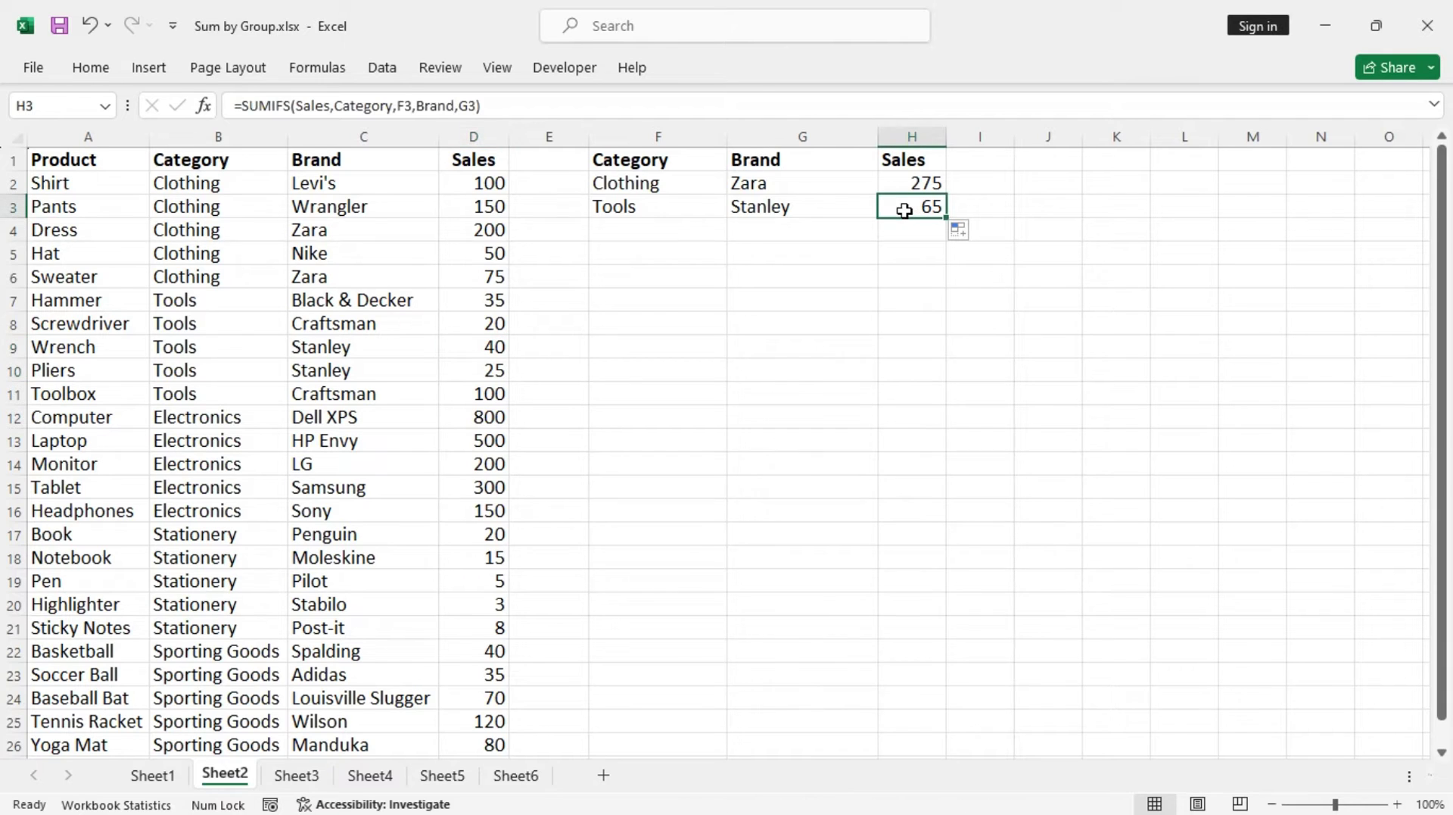
Step: On Sheet3, list the unique categories from B2:B26 in F2 with the UNIQUE function, and select G2
click(294, 780)
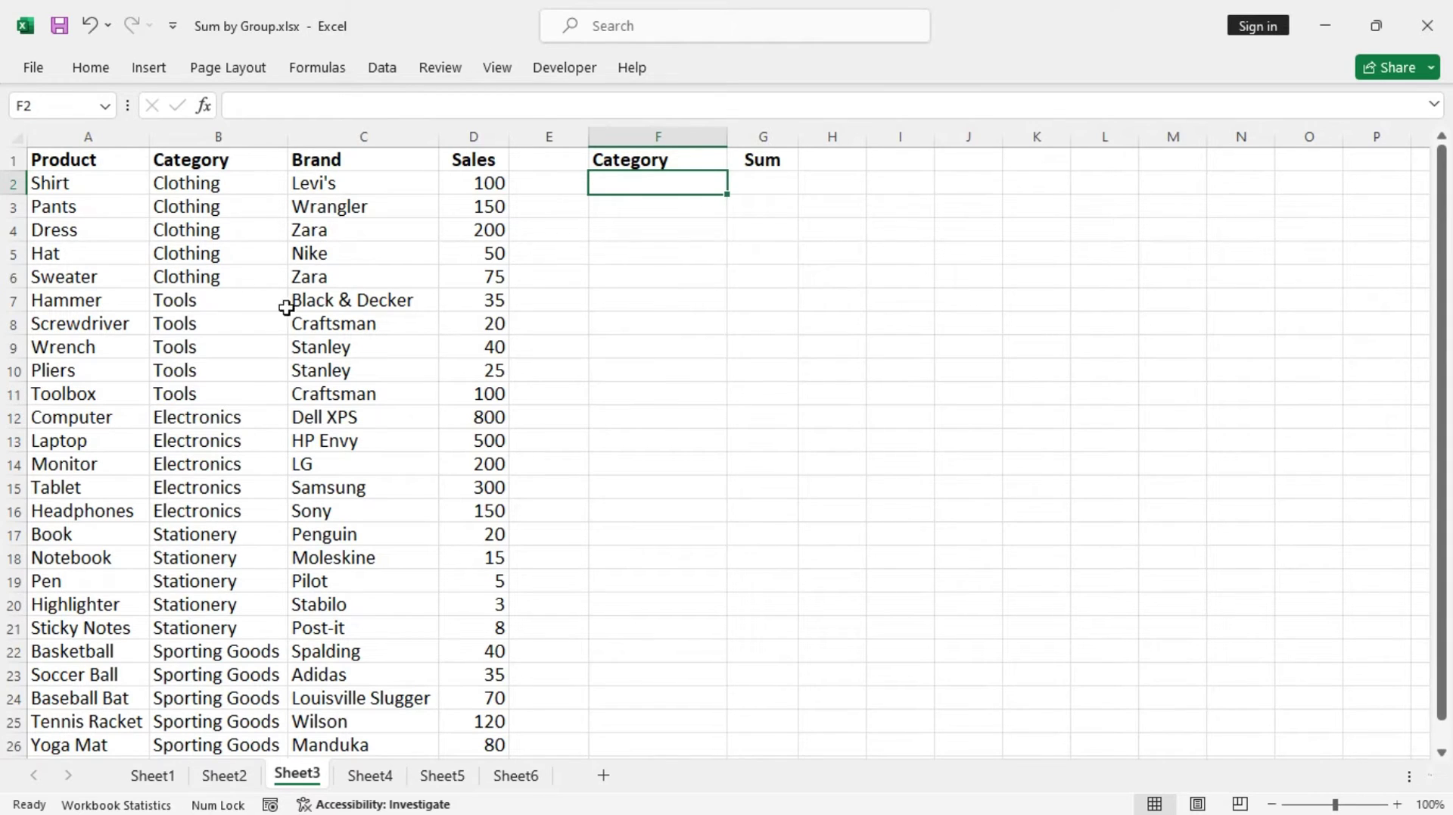
text(=)
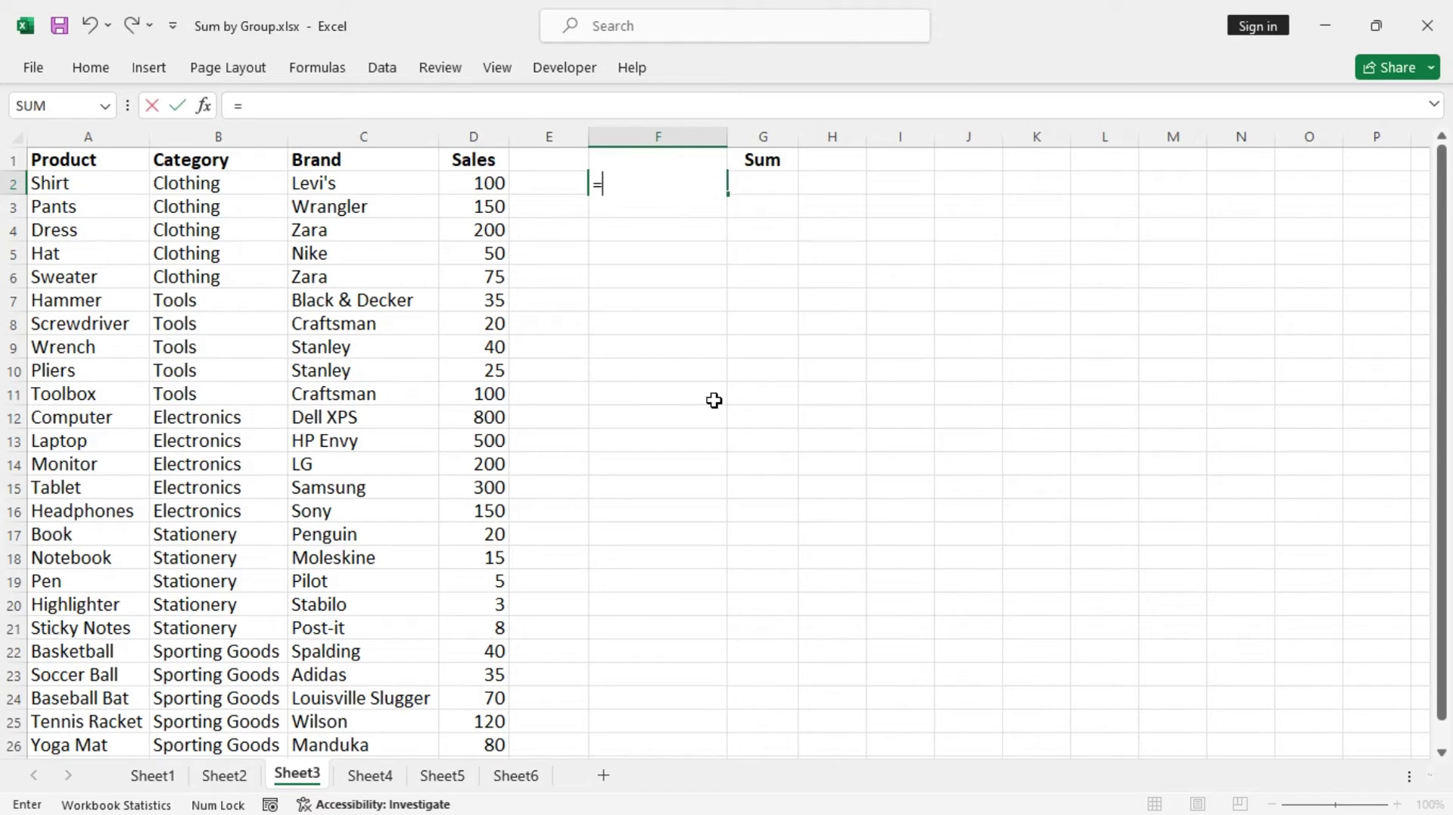
text(uniq)
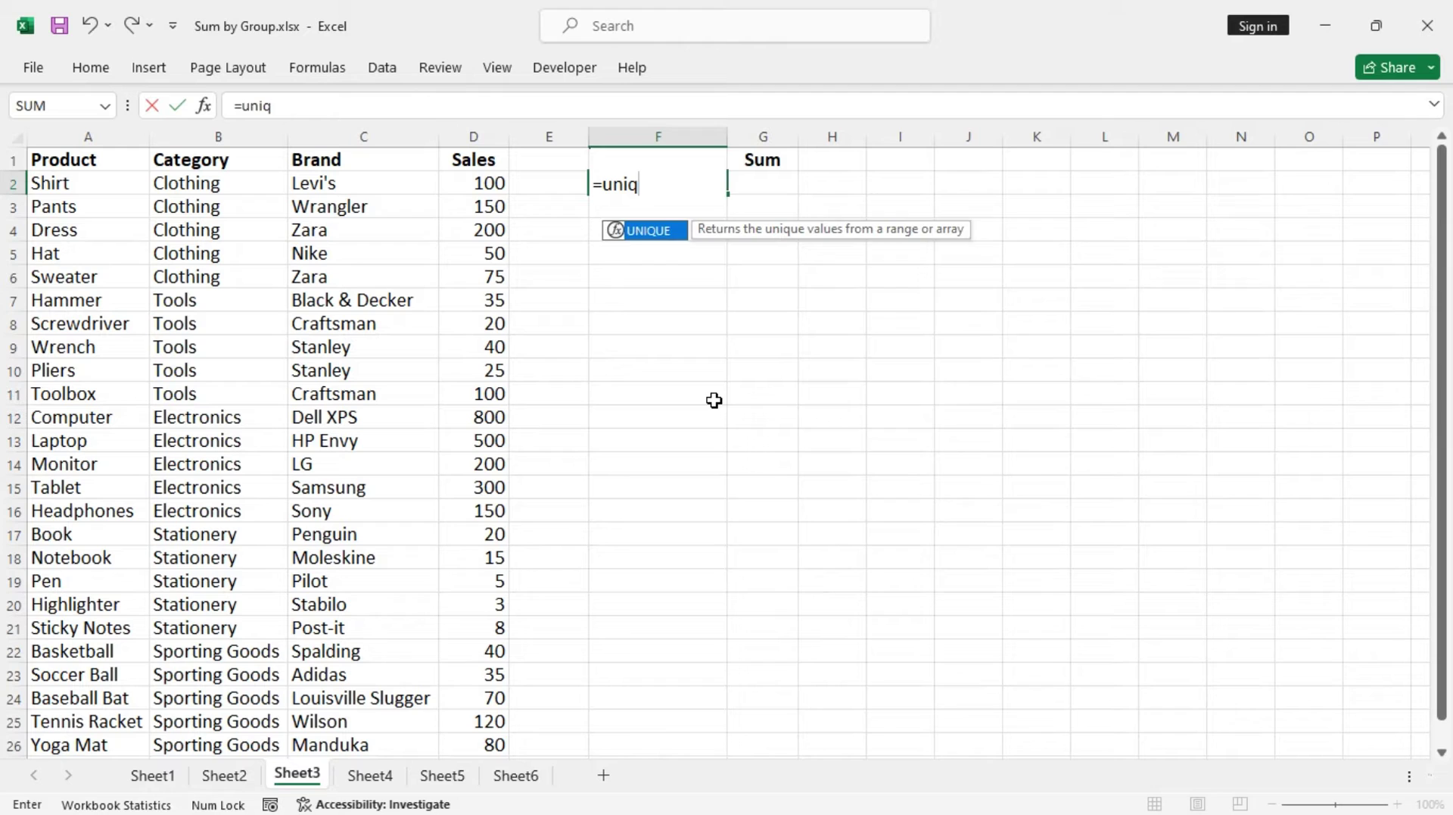
key(Tab)
click(230, 185)
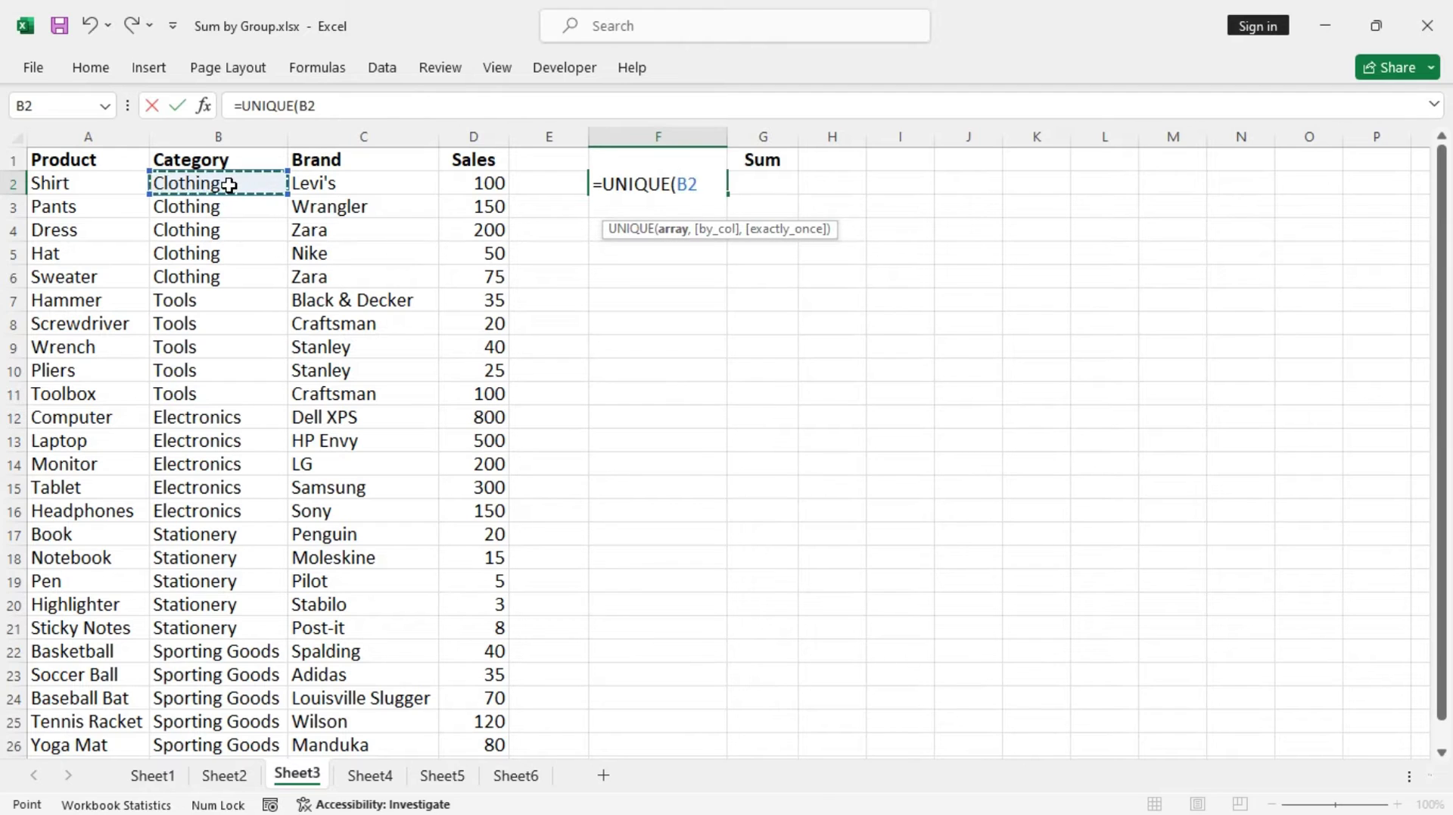
key(ctrl+shift+Down)
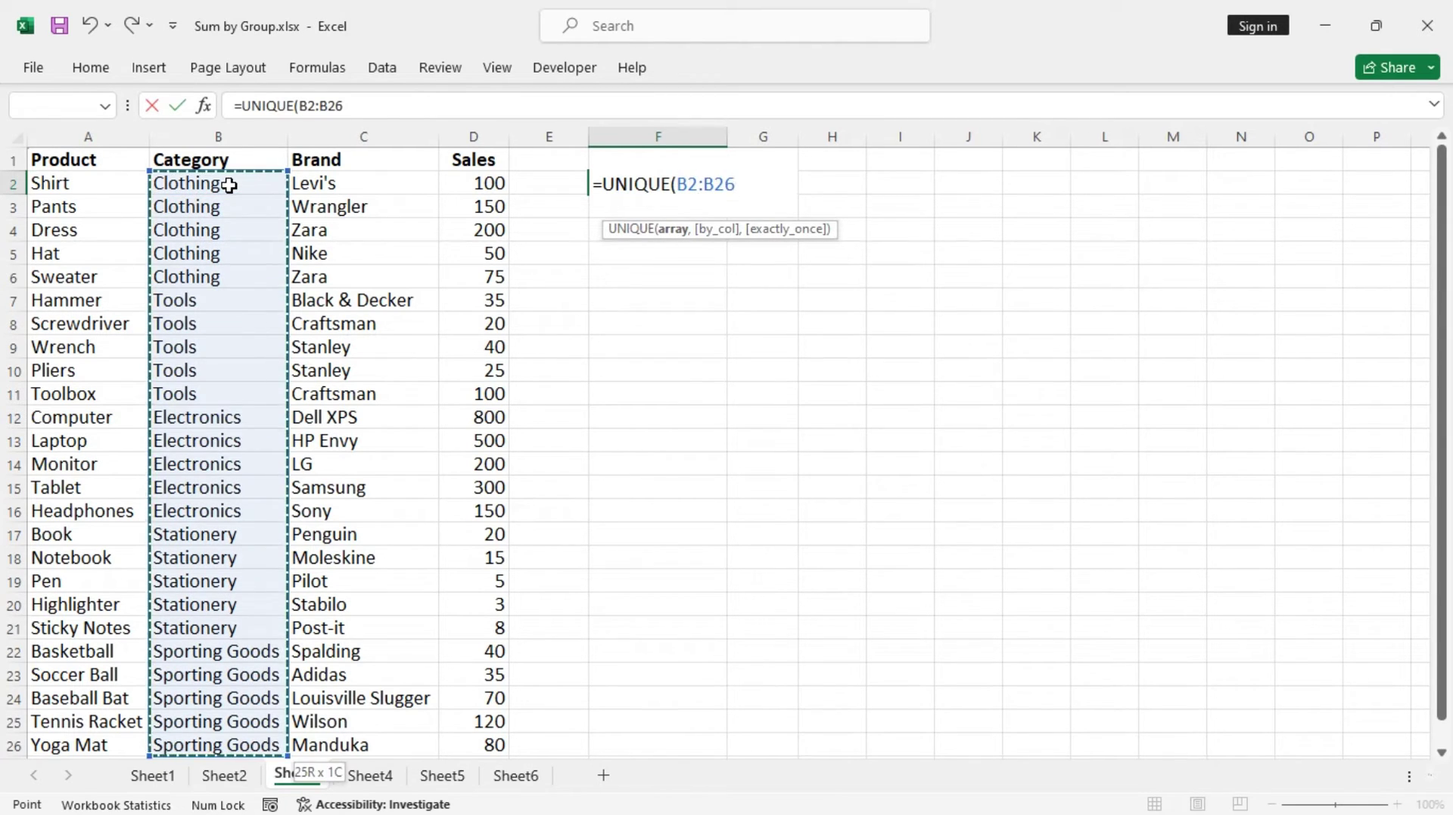
key(Return)
click(765, 182)
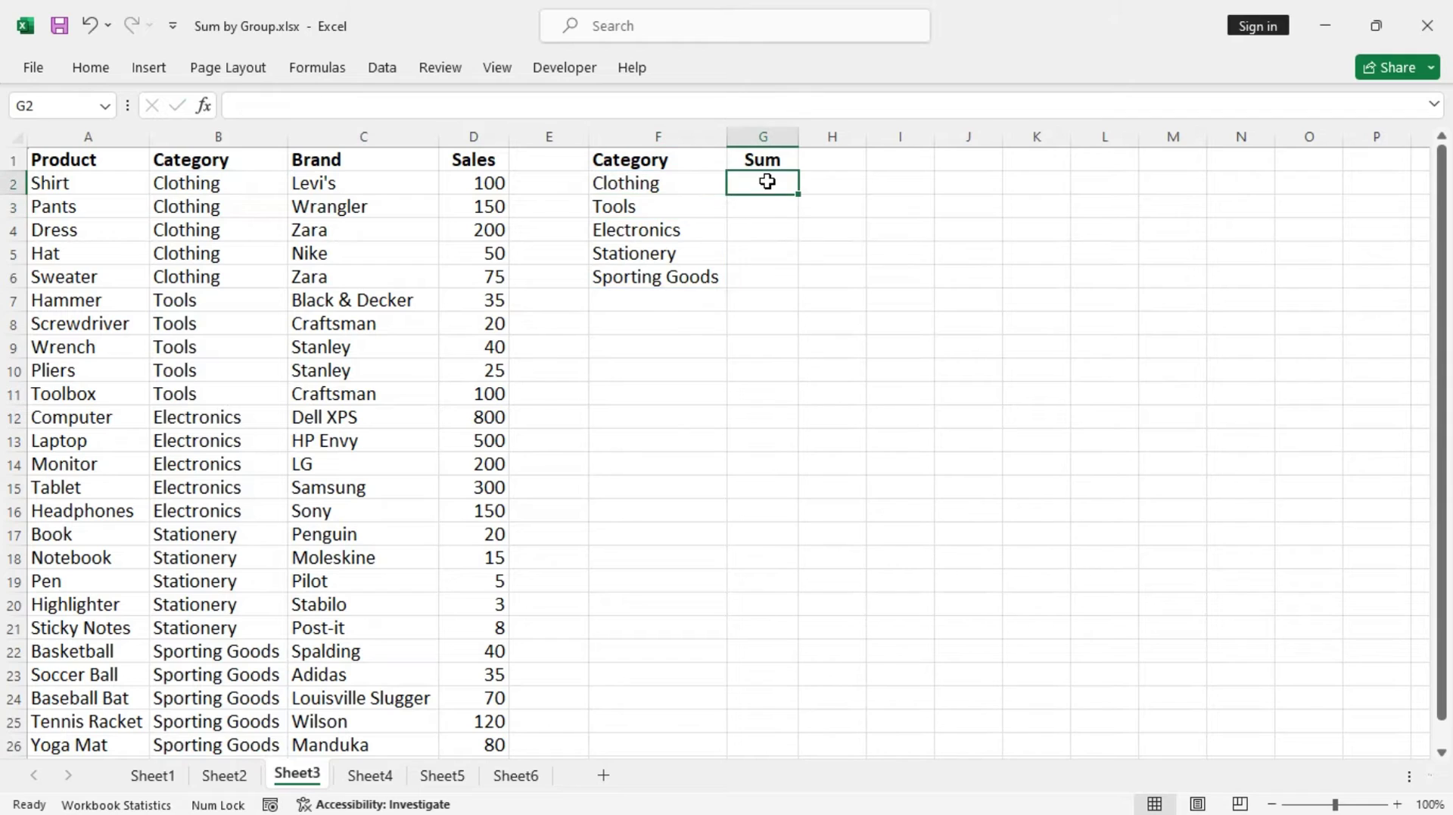
text(sumi)
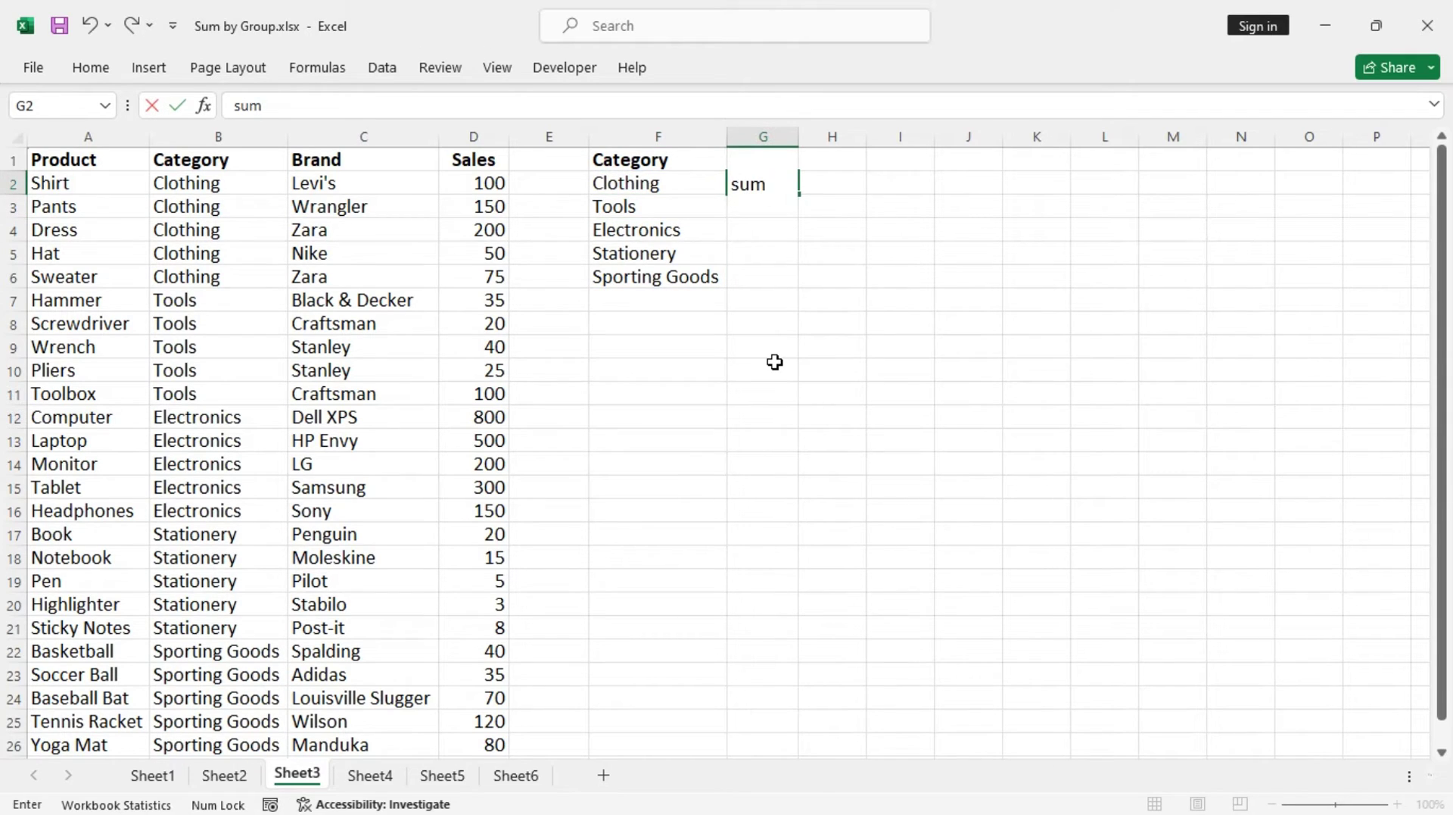
key(BackSpace)
key(BackSpace)
key(BackSpace)
Step: Start a SUMIF formula in G2 with the absolute range $B$2:$B$26 and F2 as the criterion
text(=sumi)
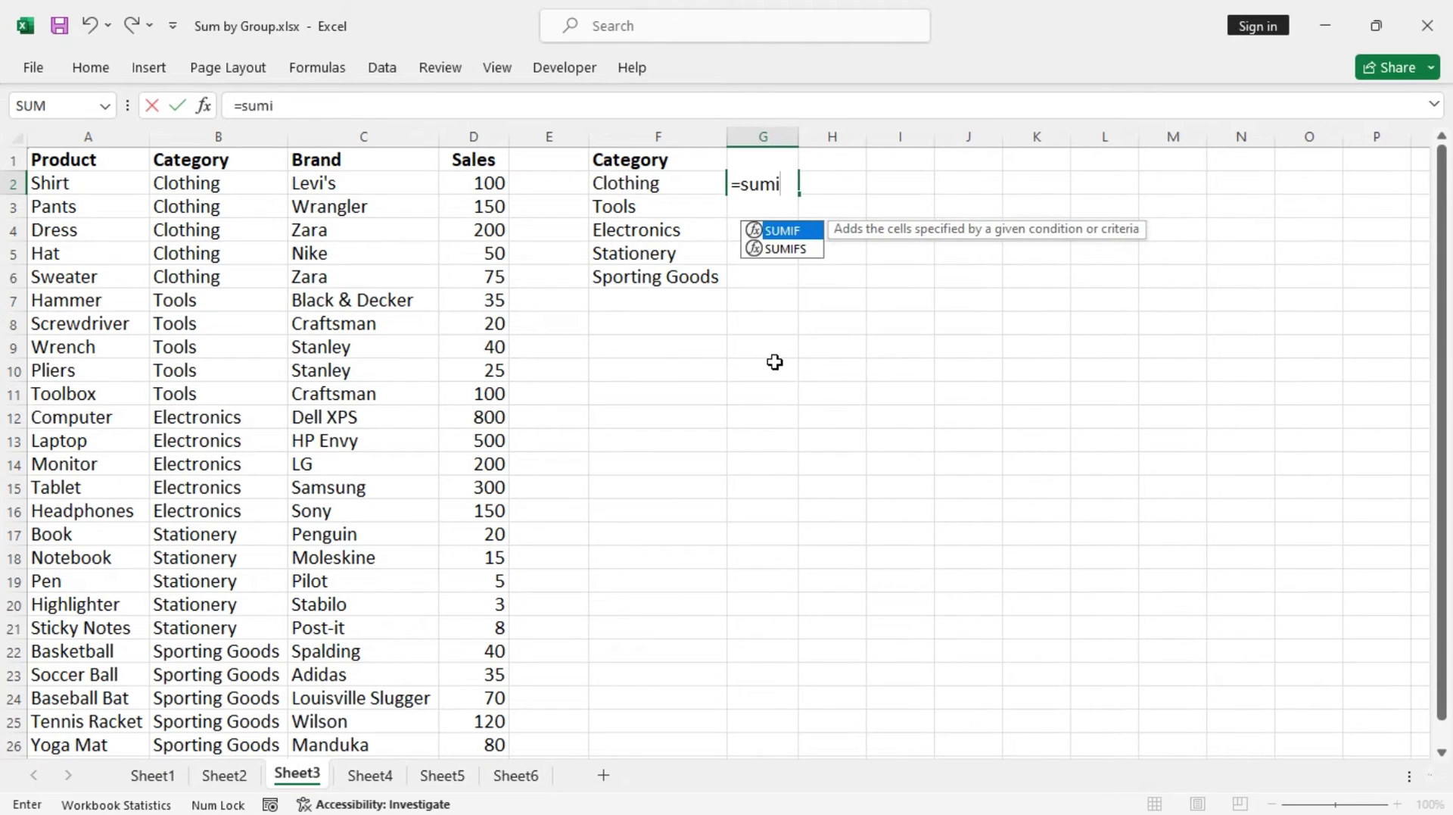
key(Tab)
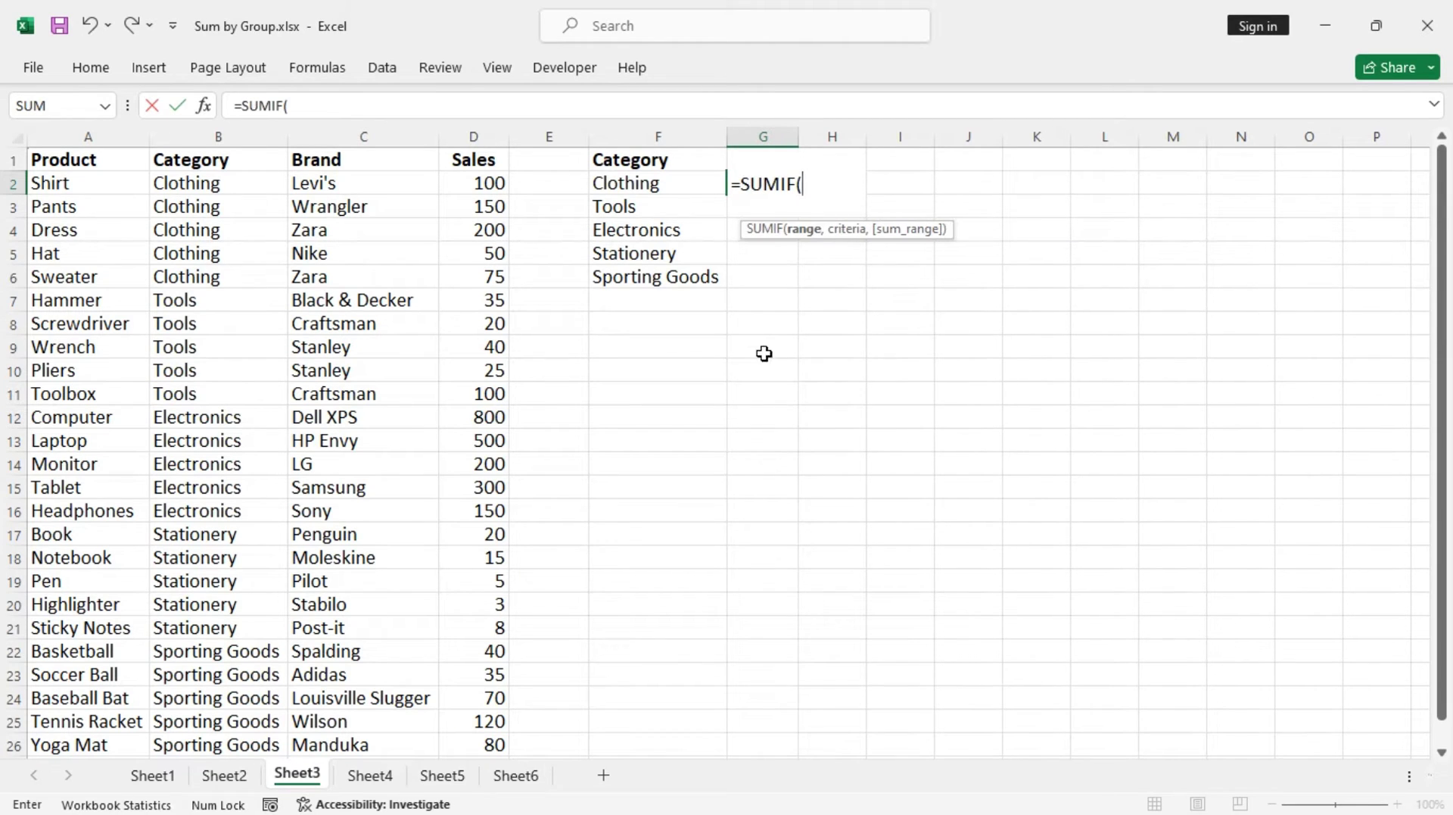
click(237, 186)
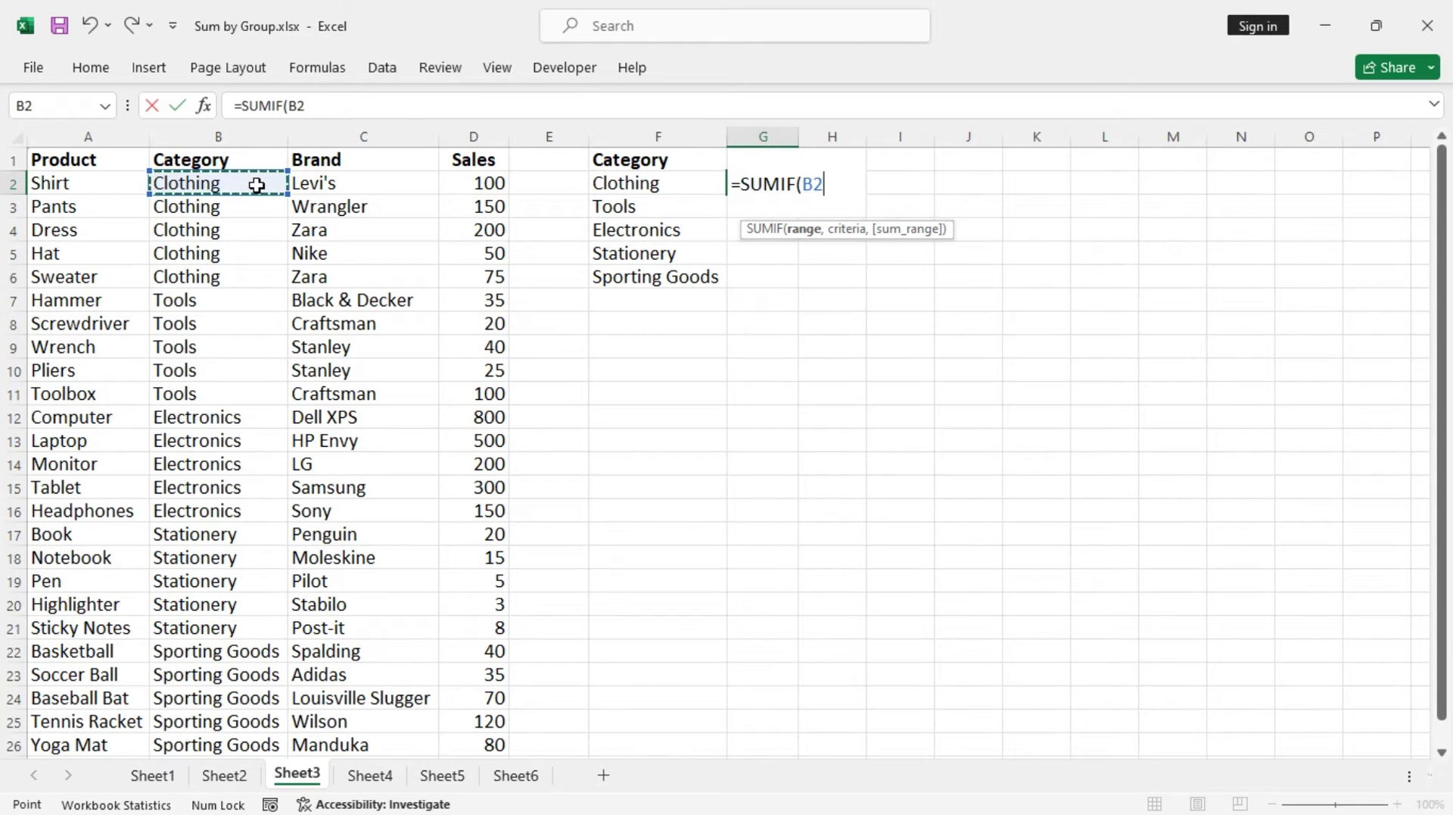
key(ctrl+shift+Down)
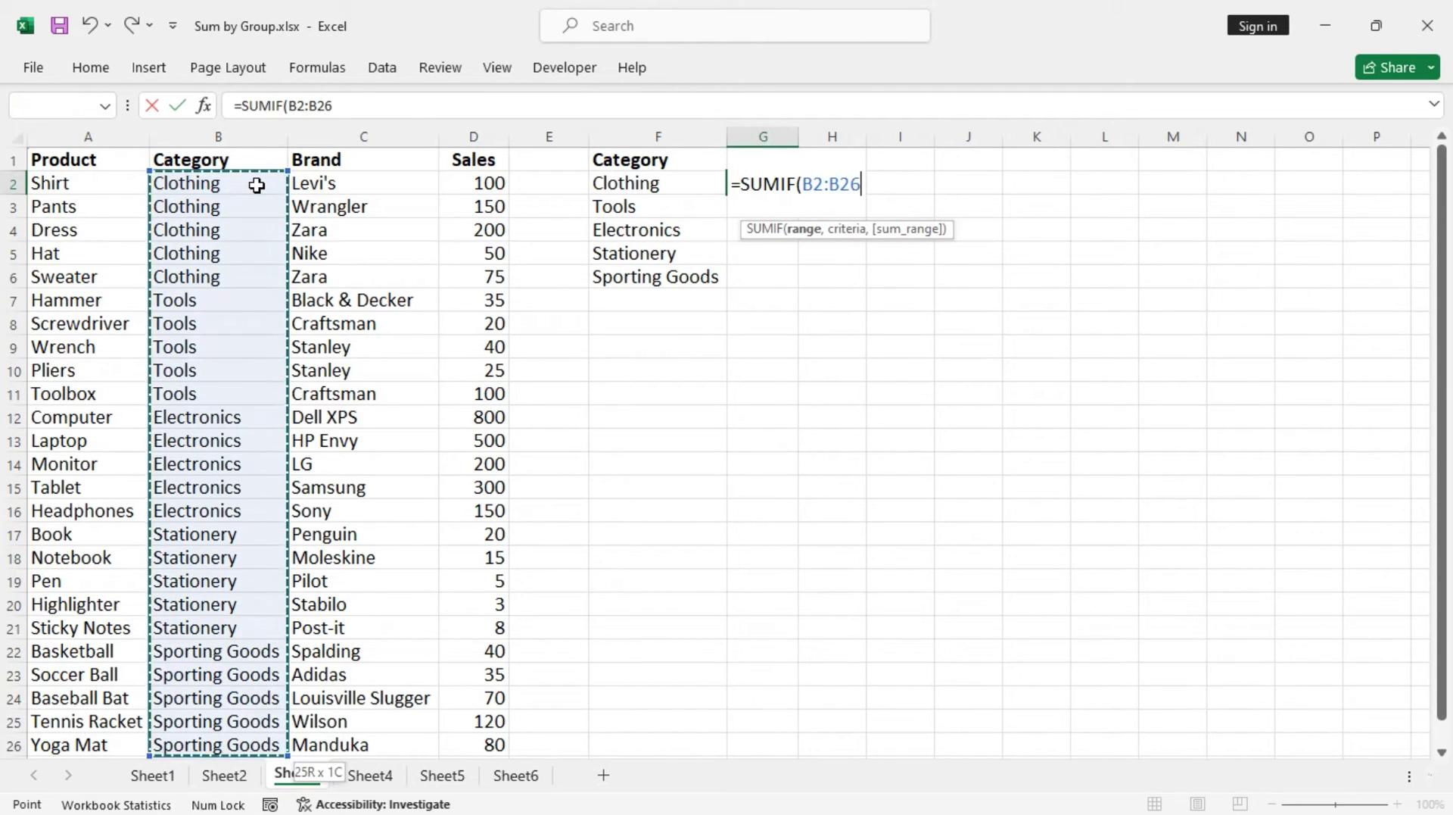
key(F4)
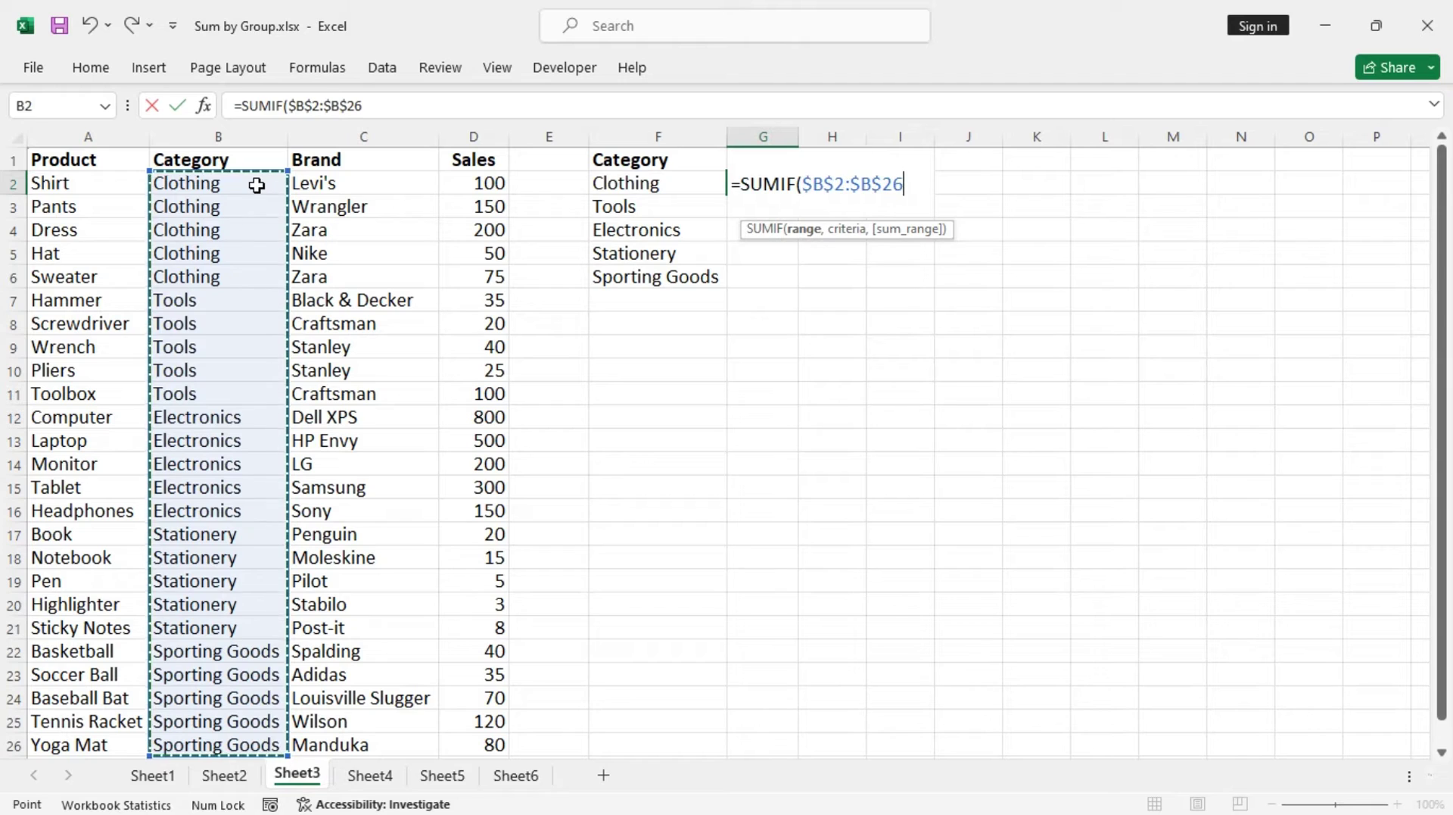
text(,)
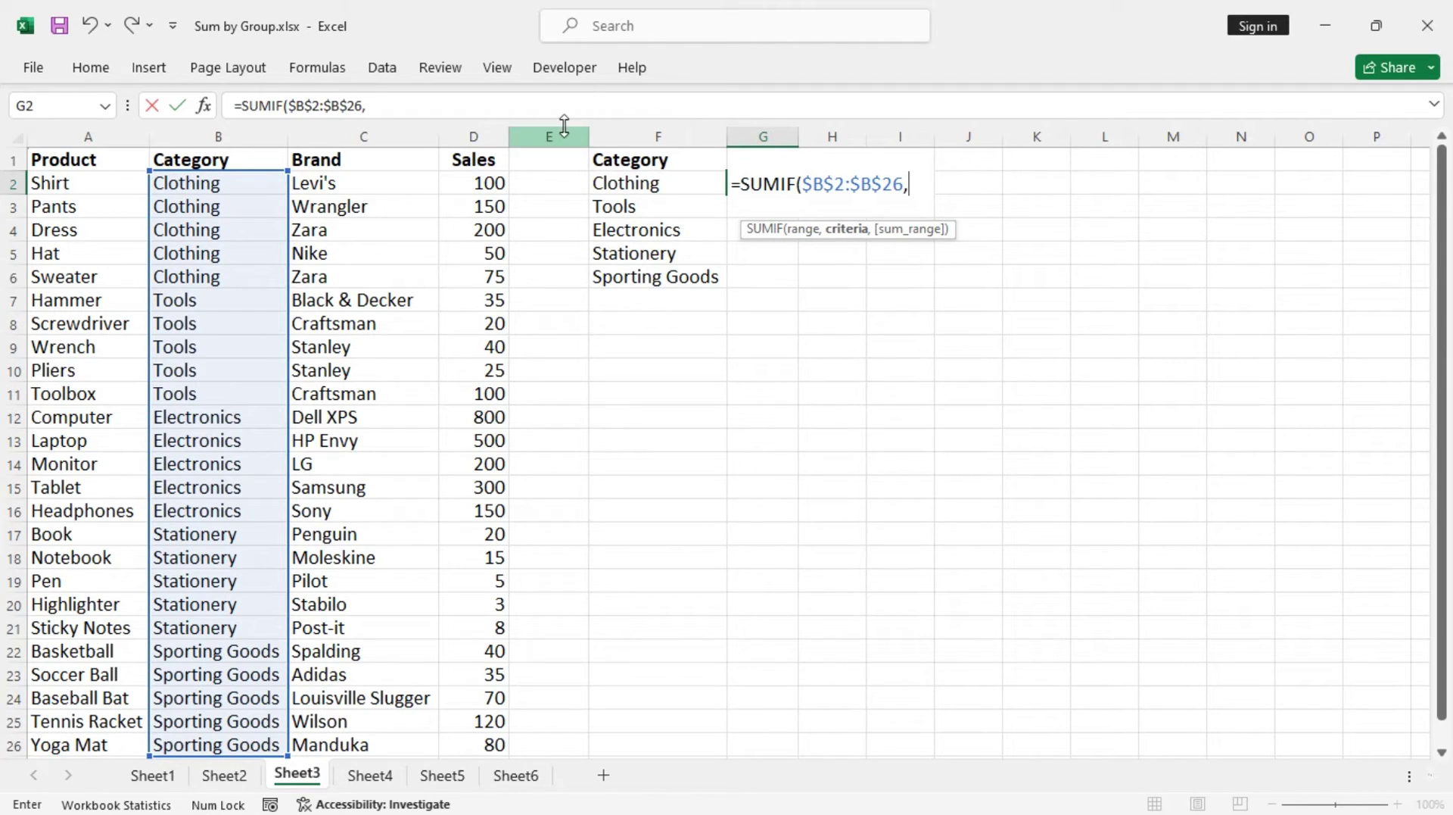
click(633, 185)
text(,)
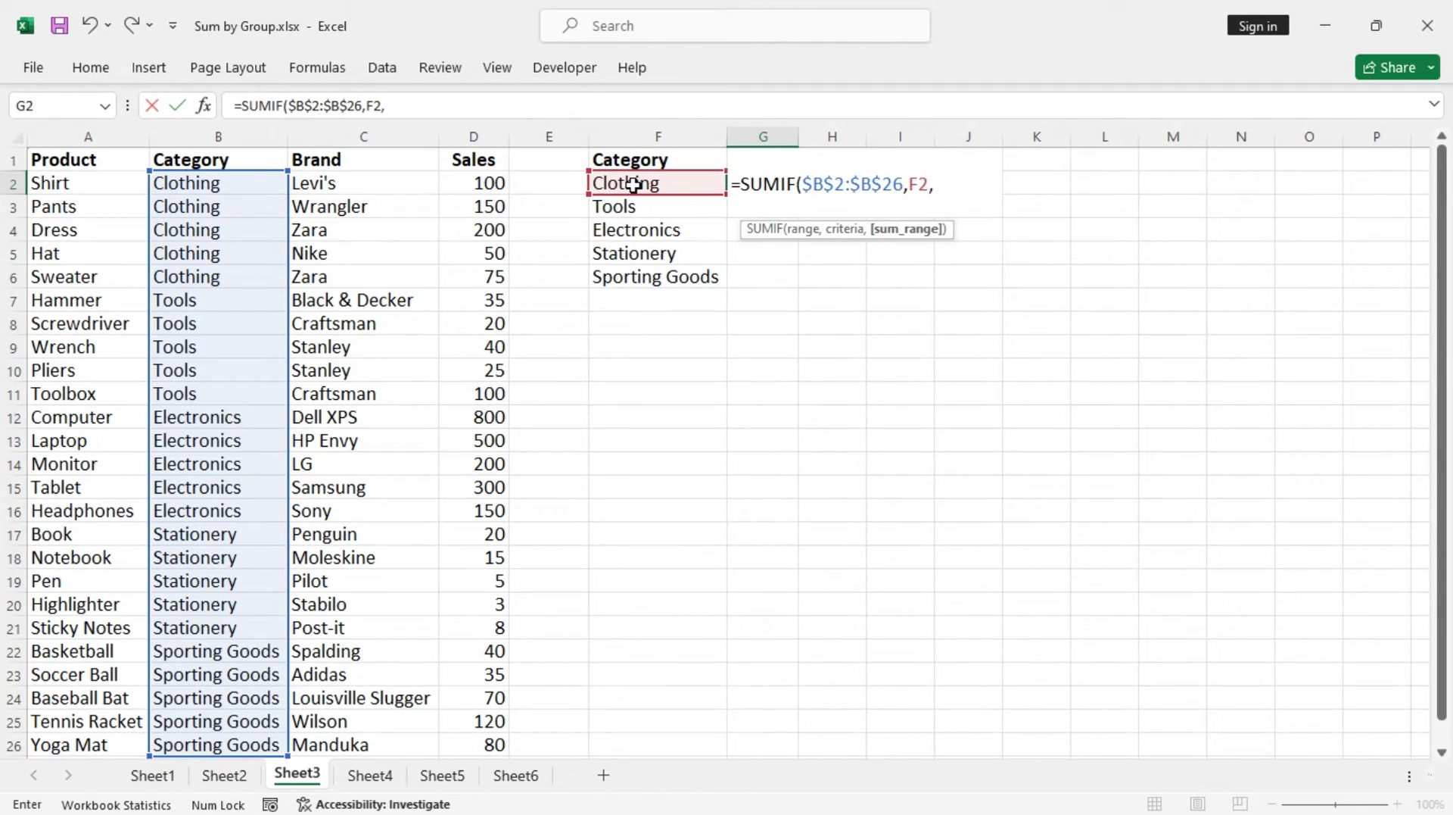
Step: Complete the SUMIF formula with $D$2:$D$26 as the sum range and fill it down from G2 to G6
click(485, 183)
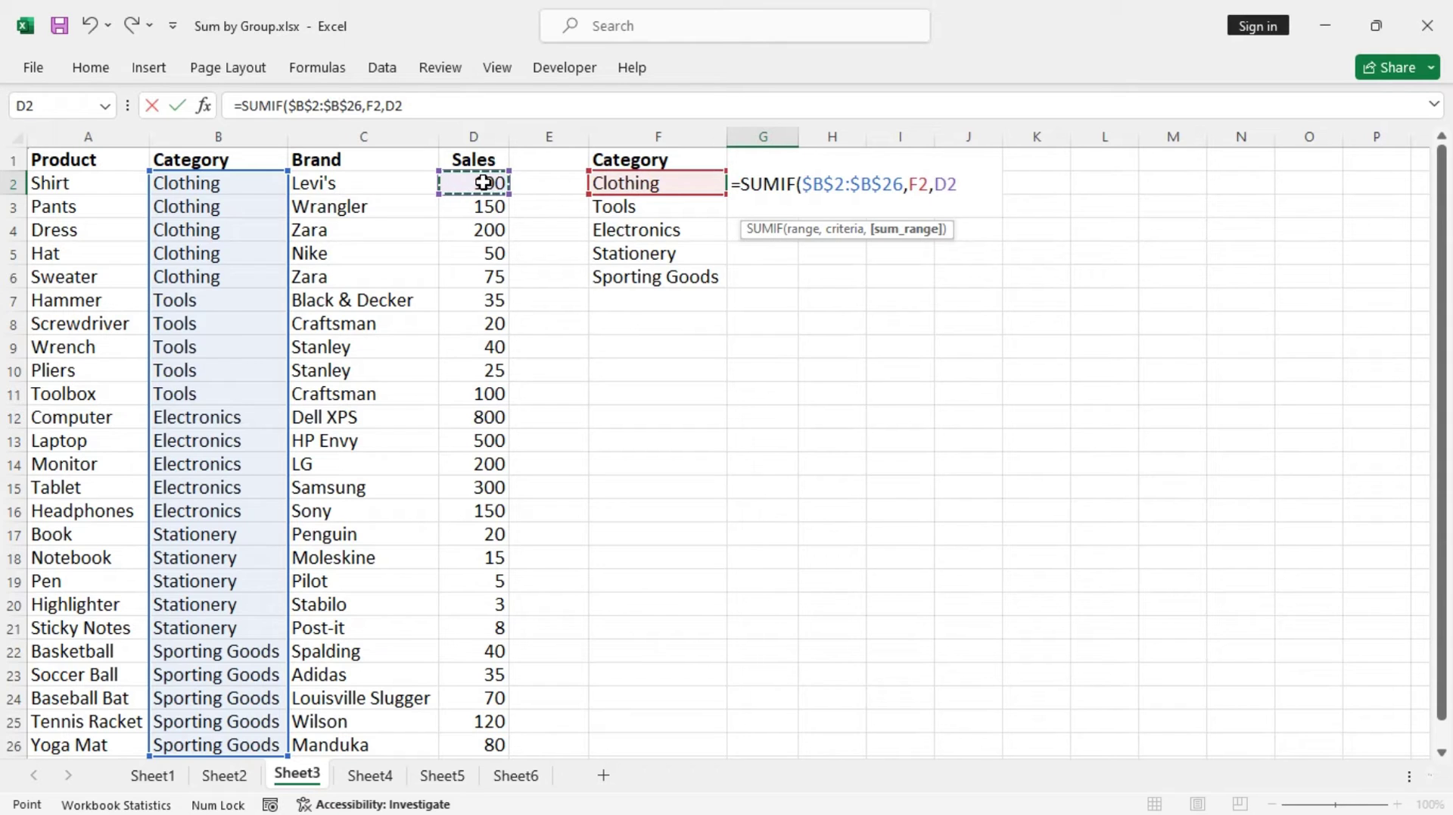
key(ctrl+shift+Down)
key(F4)
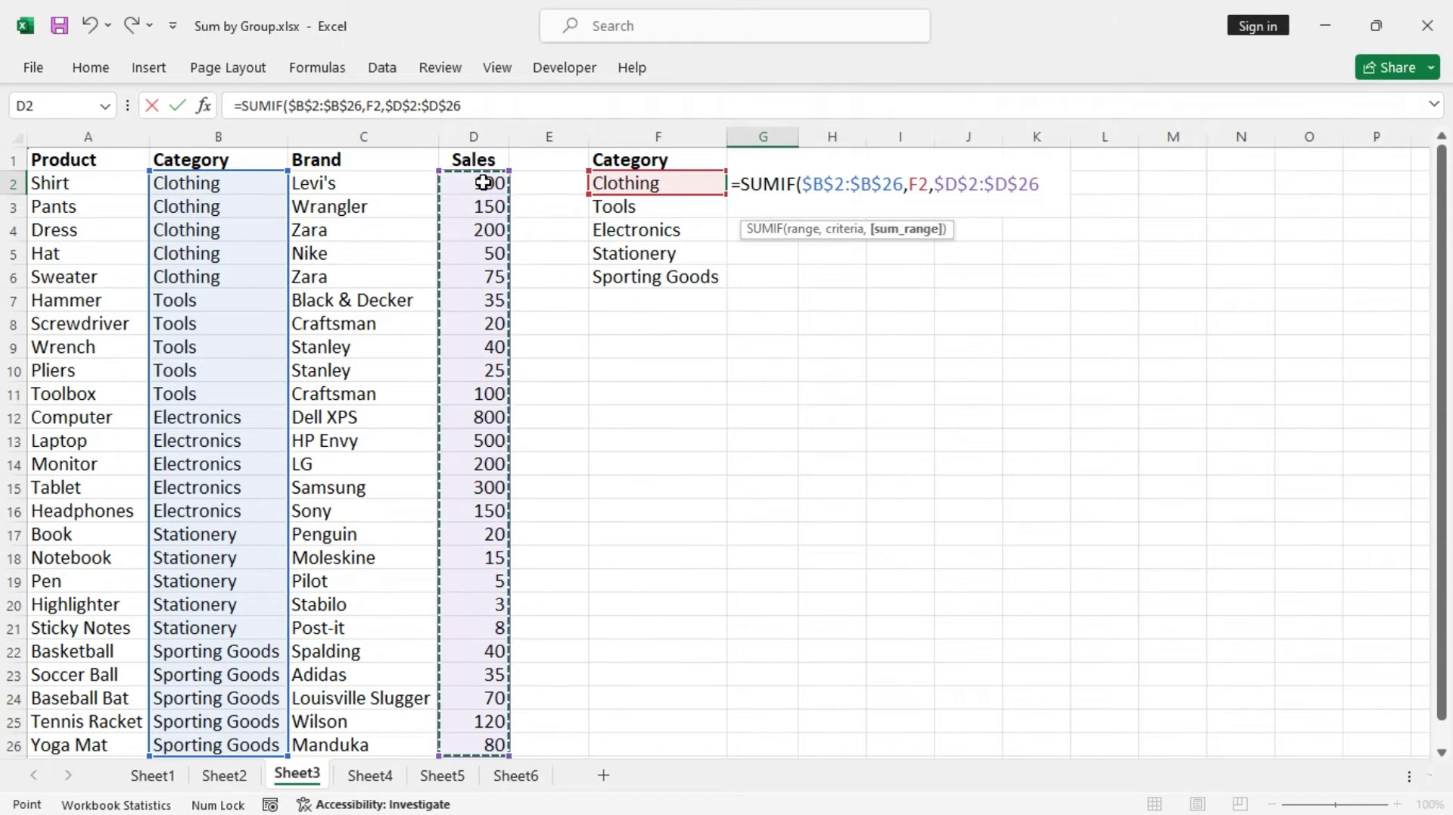
text())
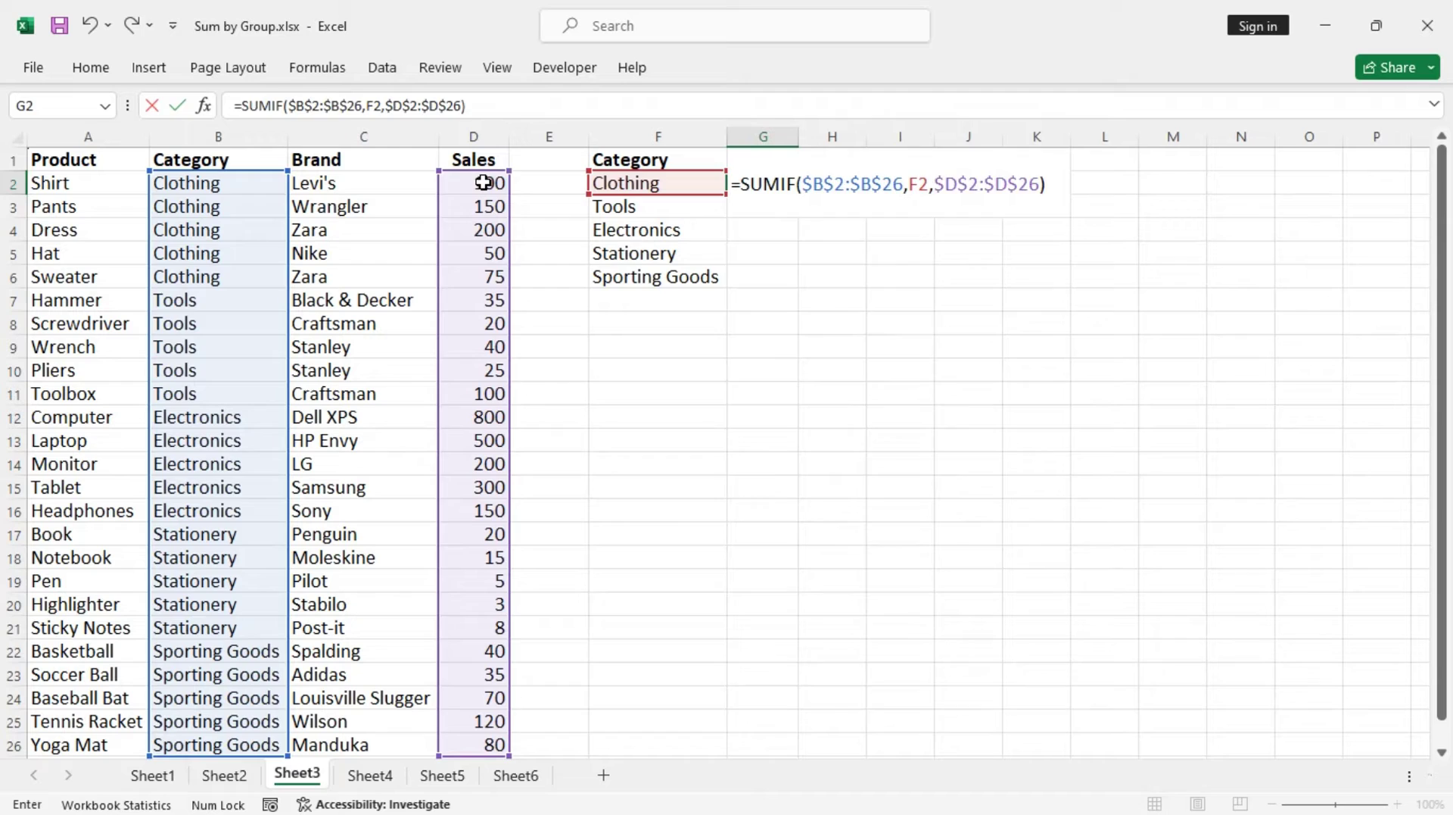
key(Return)
click(776, 185)
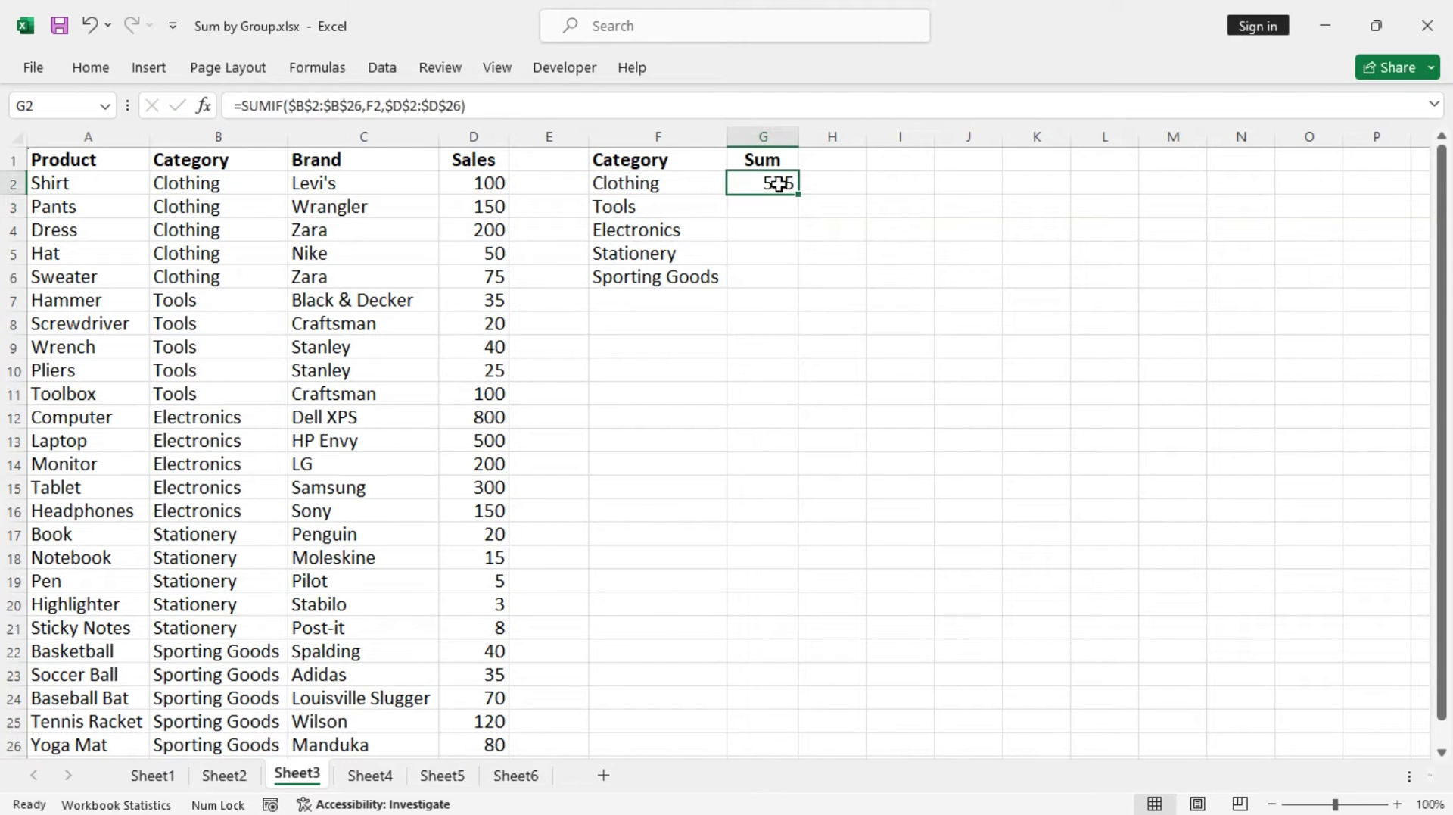
drag(799, 213, 795, 284)
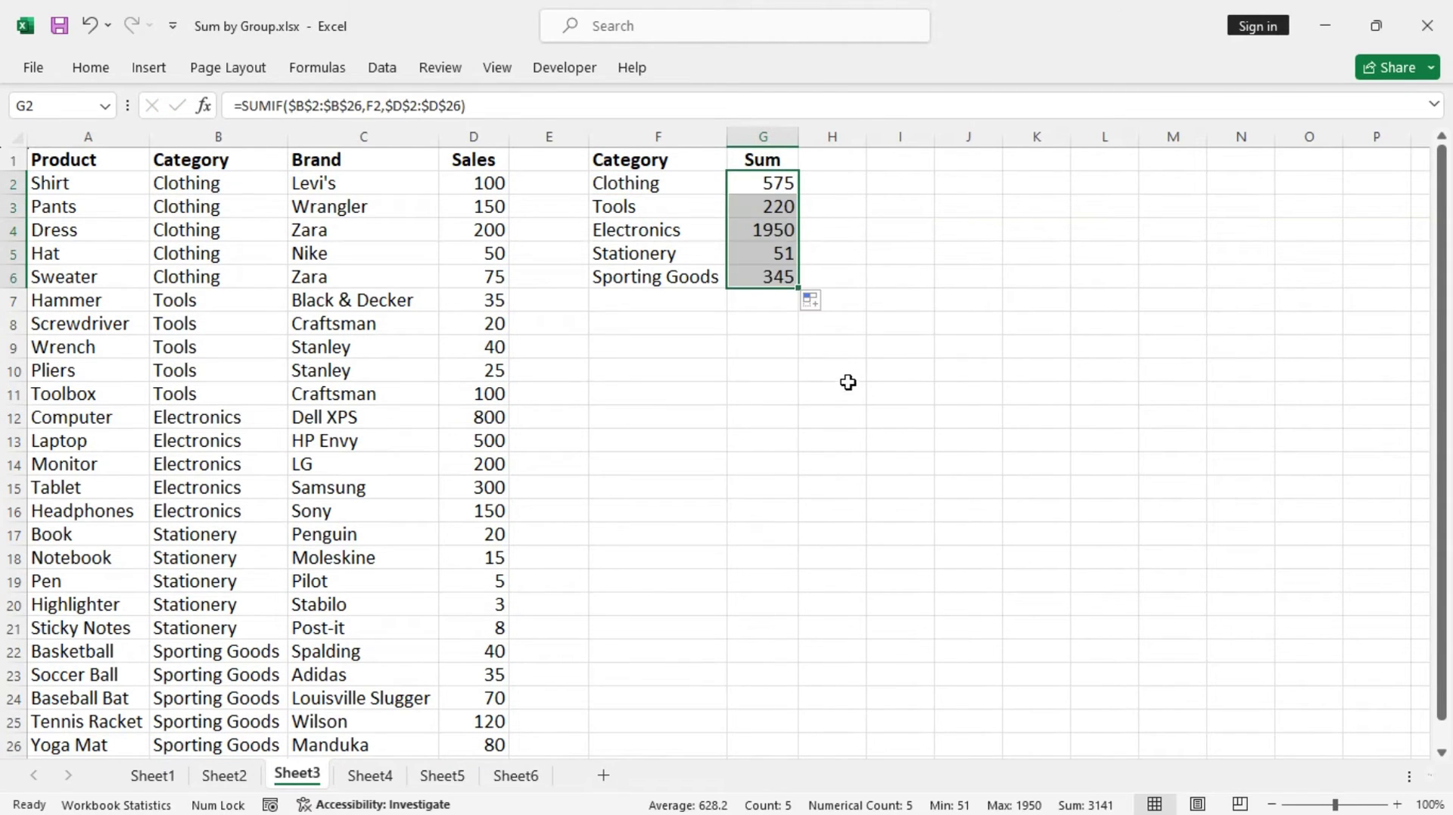
Step: On Sheet4, start a SUM formula in G2 with a nested FILTER using the absolute range $D$2:$D$26 as its array
click(362, 778)
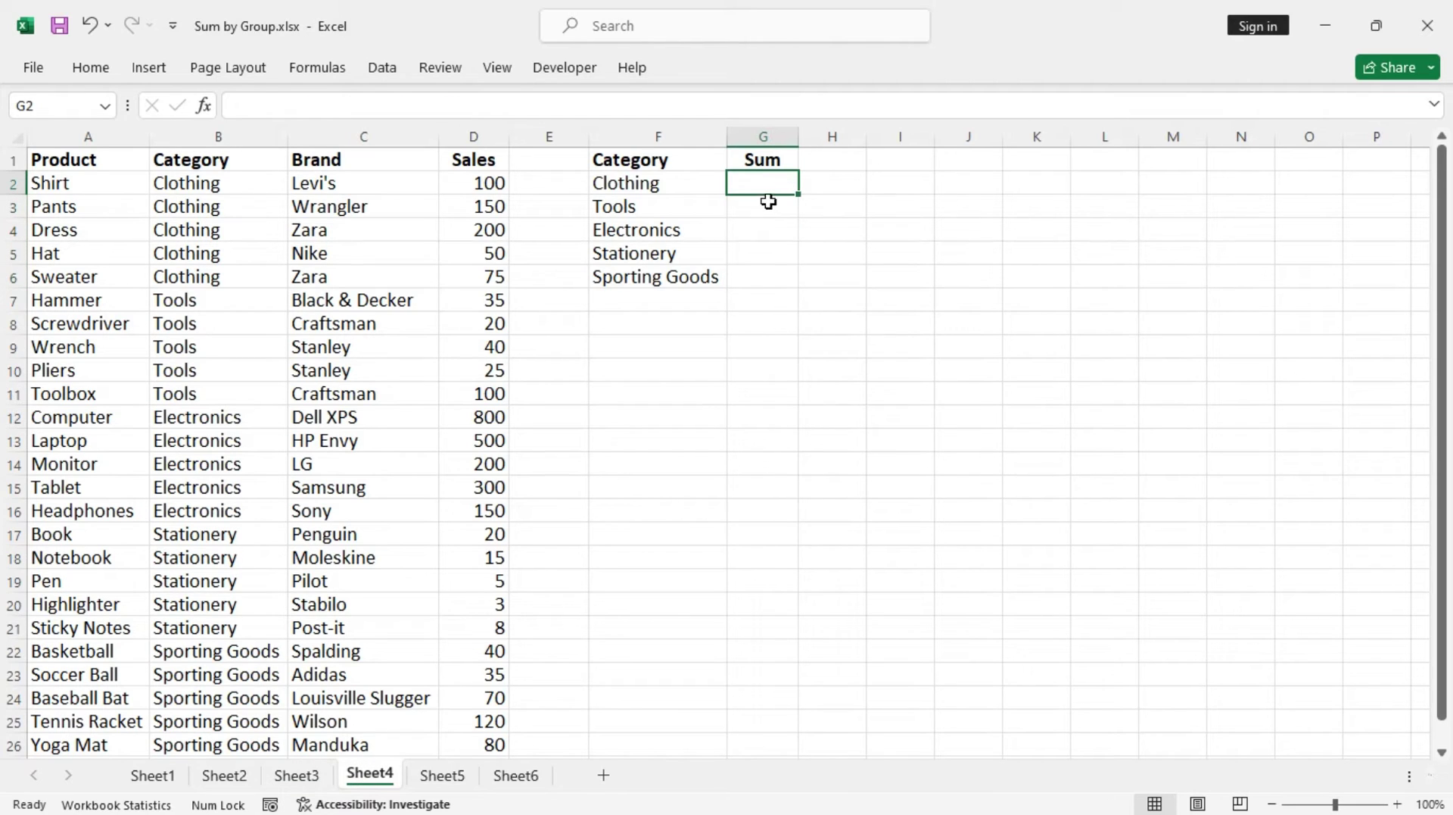
text(=sum)
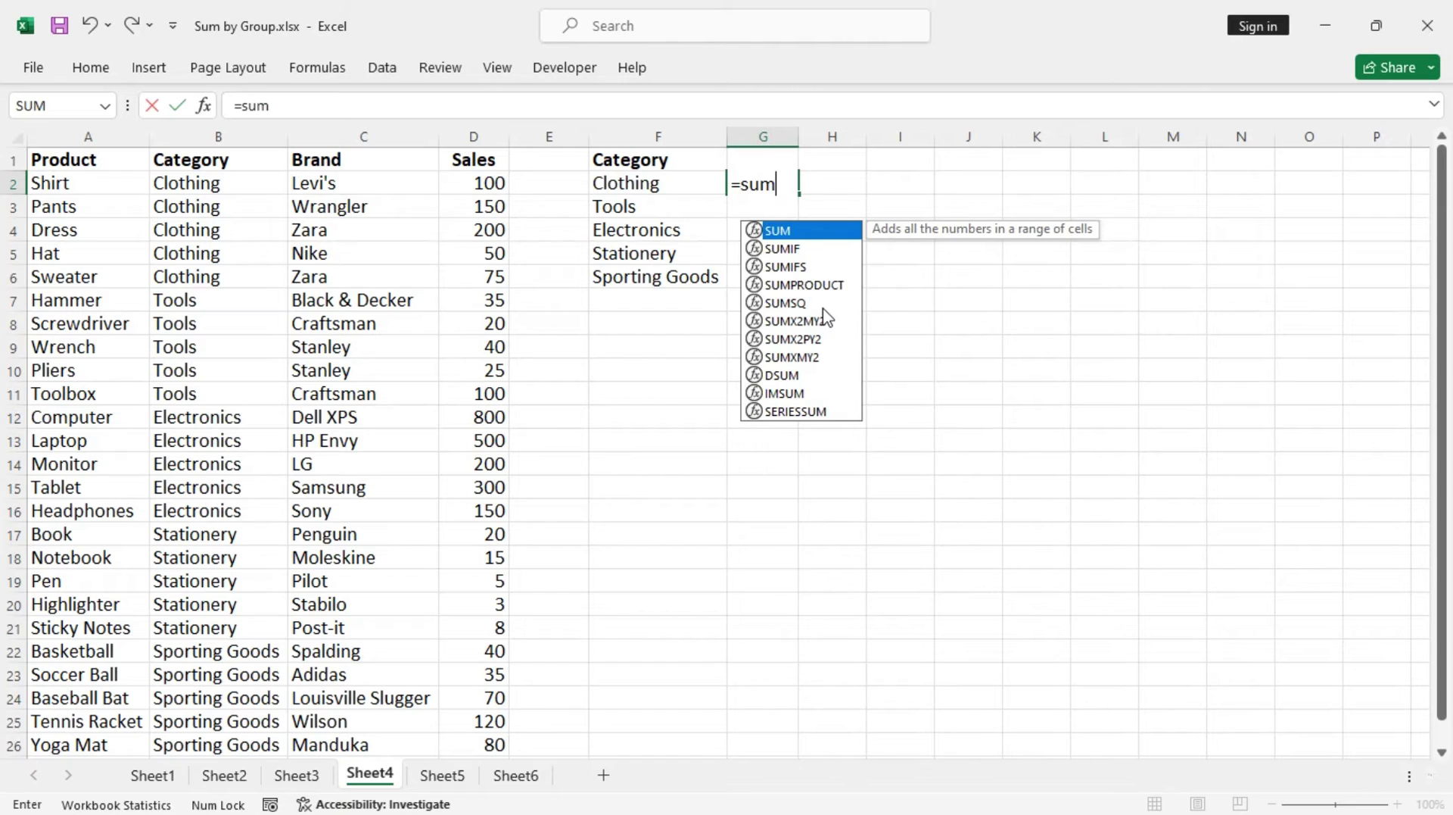
key(Tab)
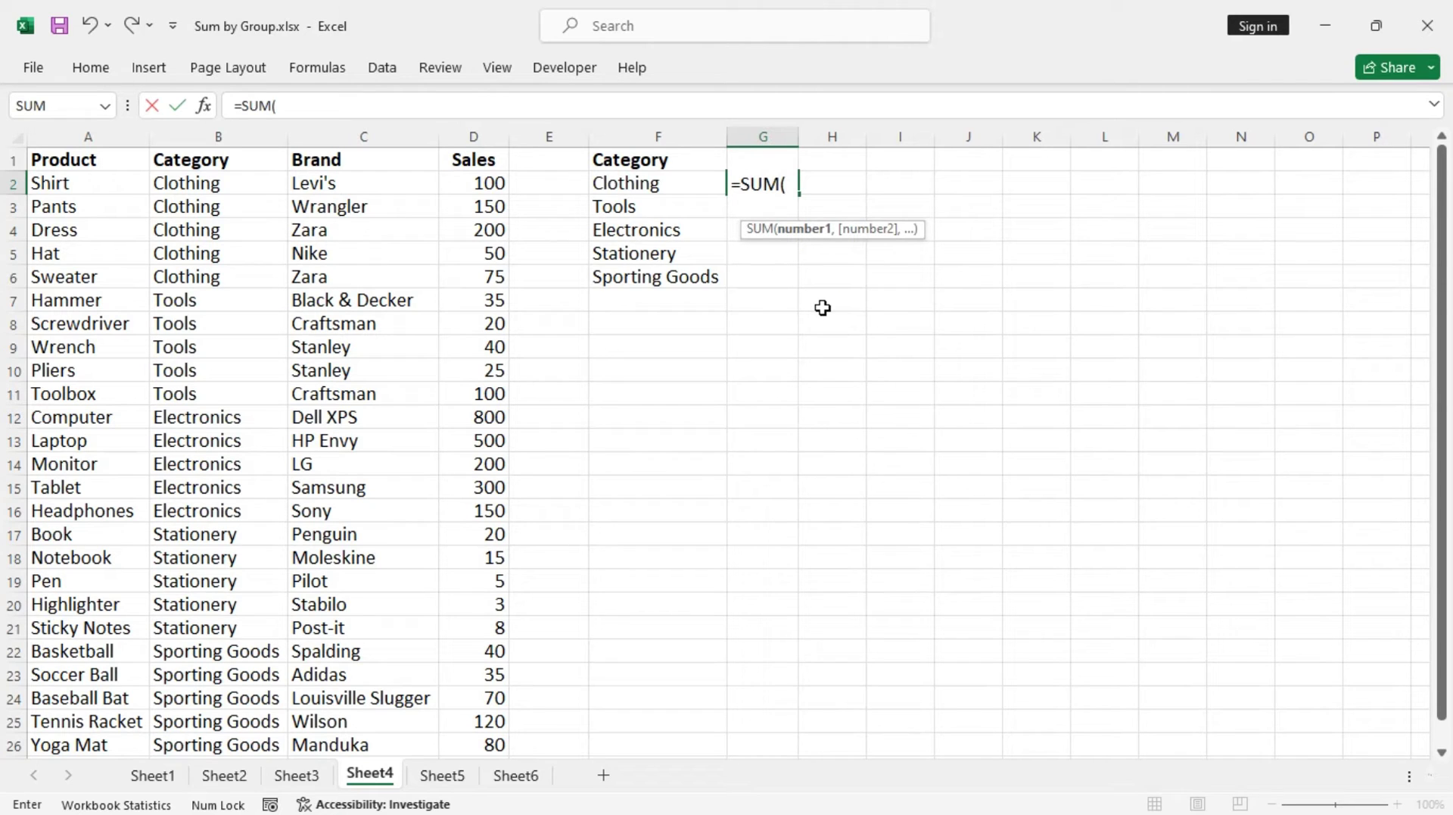
text(fil)
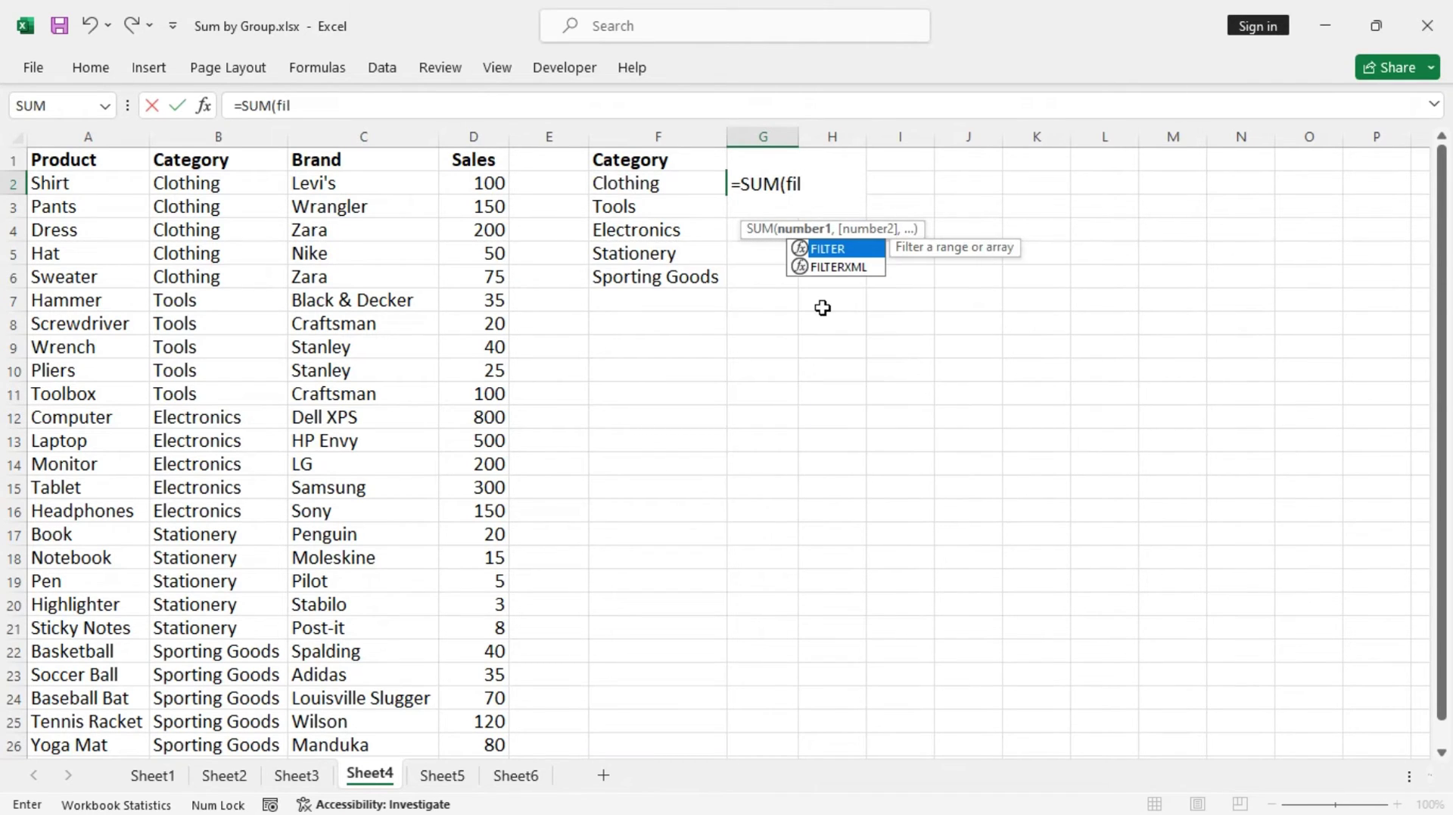
key(Tab)
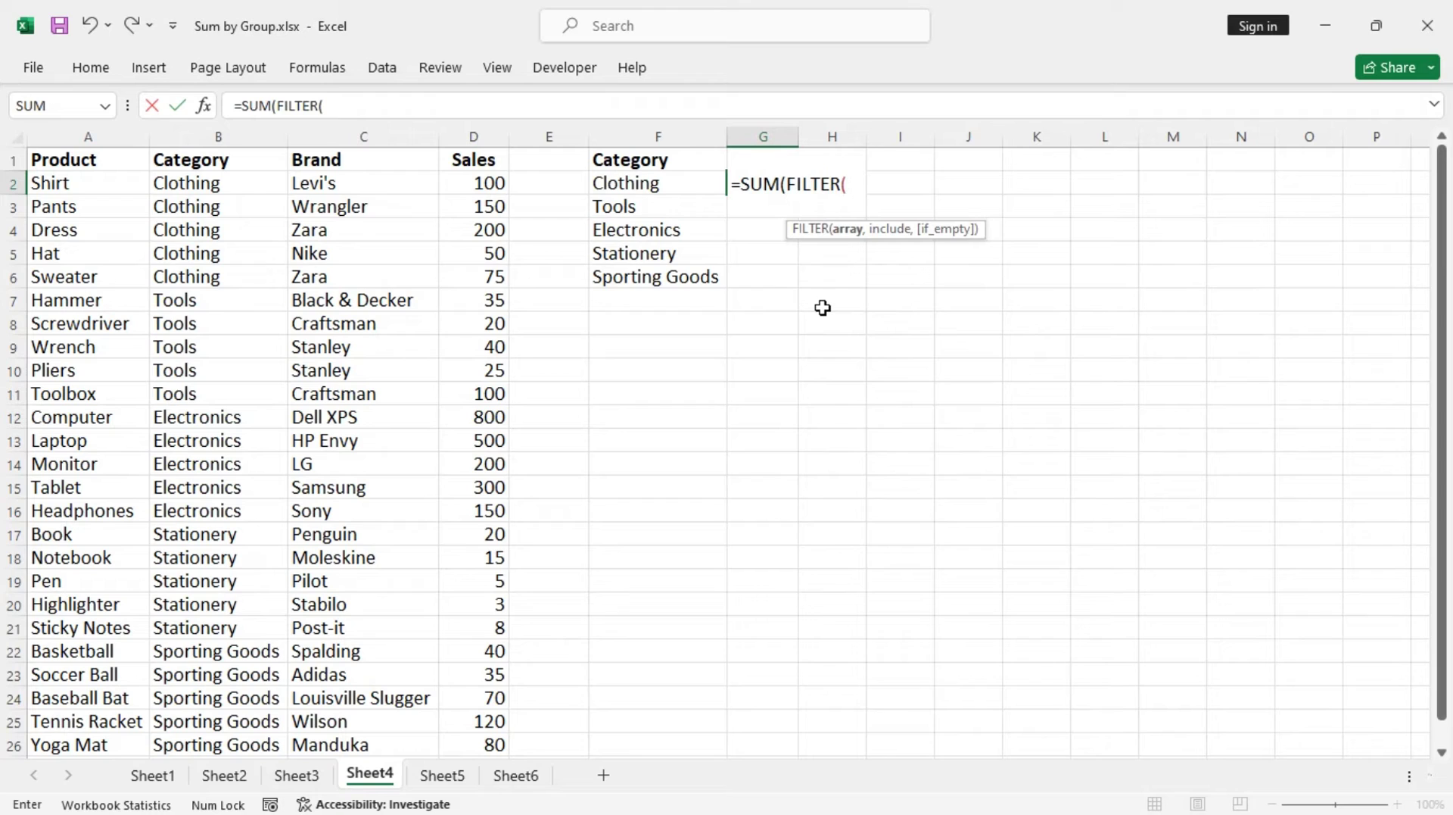
click(479, 183)
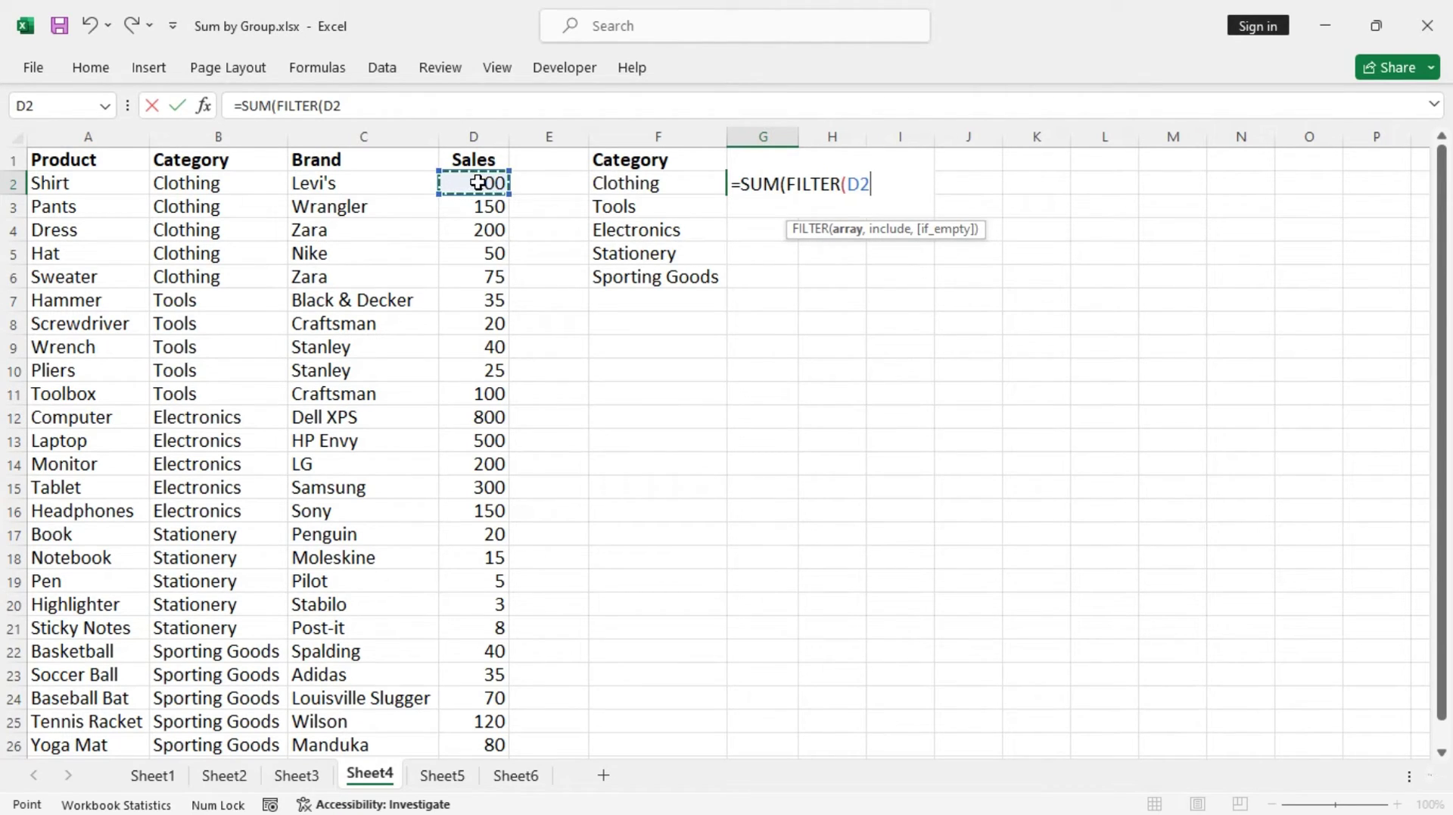
key(ctrl+shift+Down)
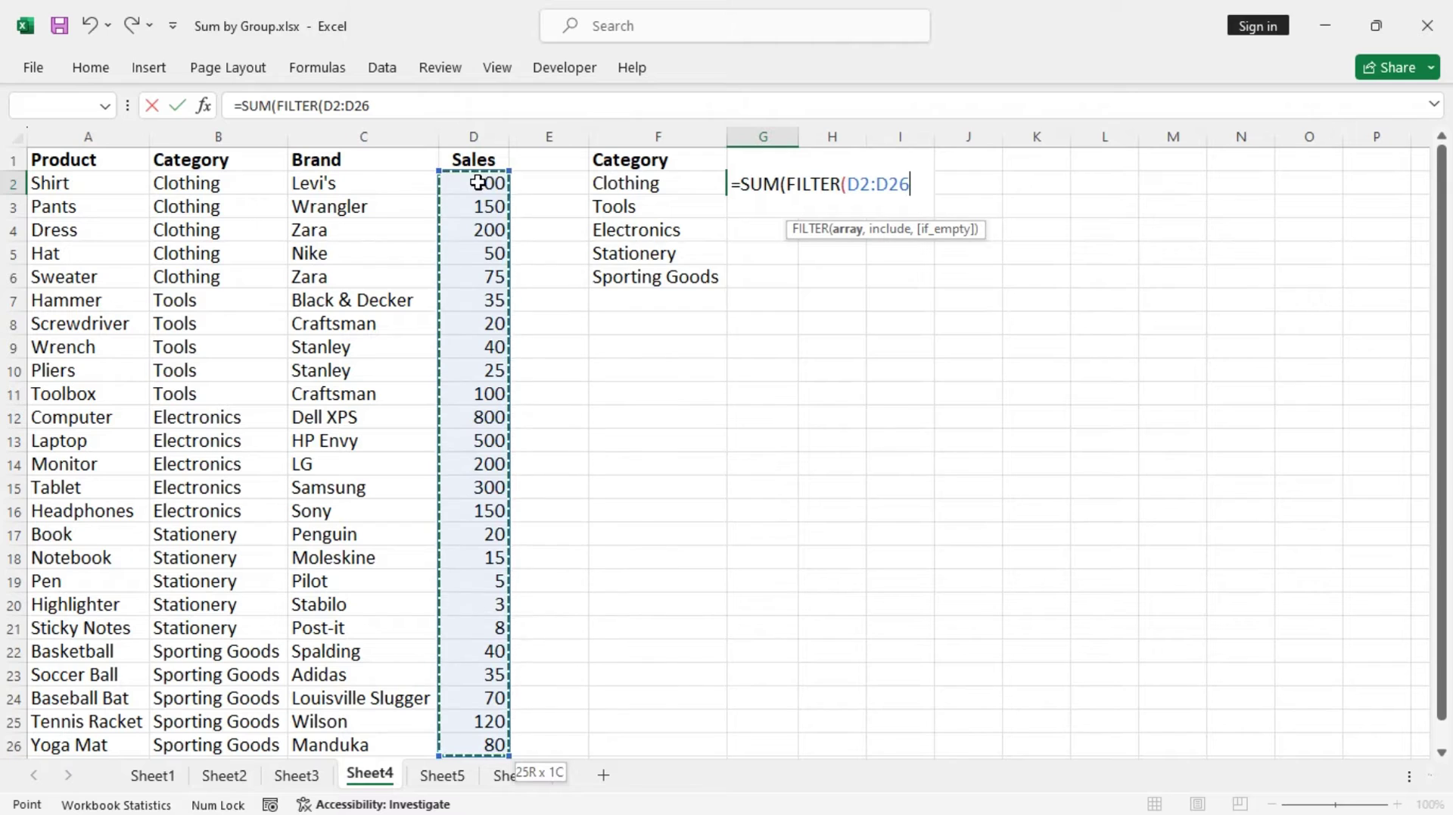
key(F4)
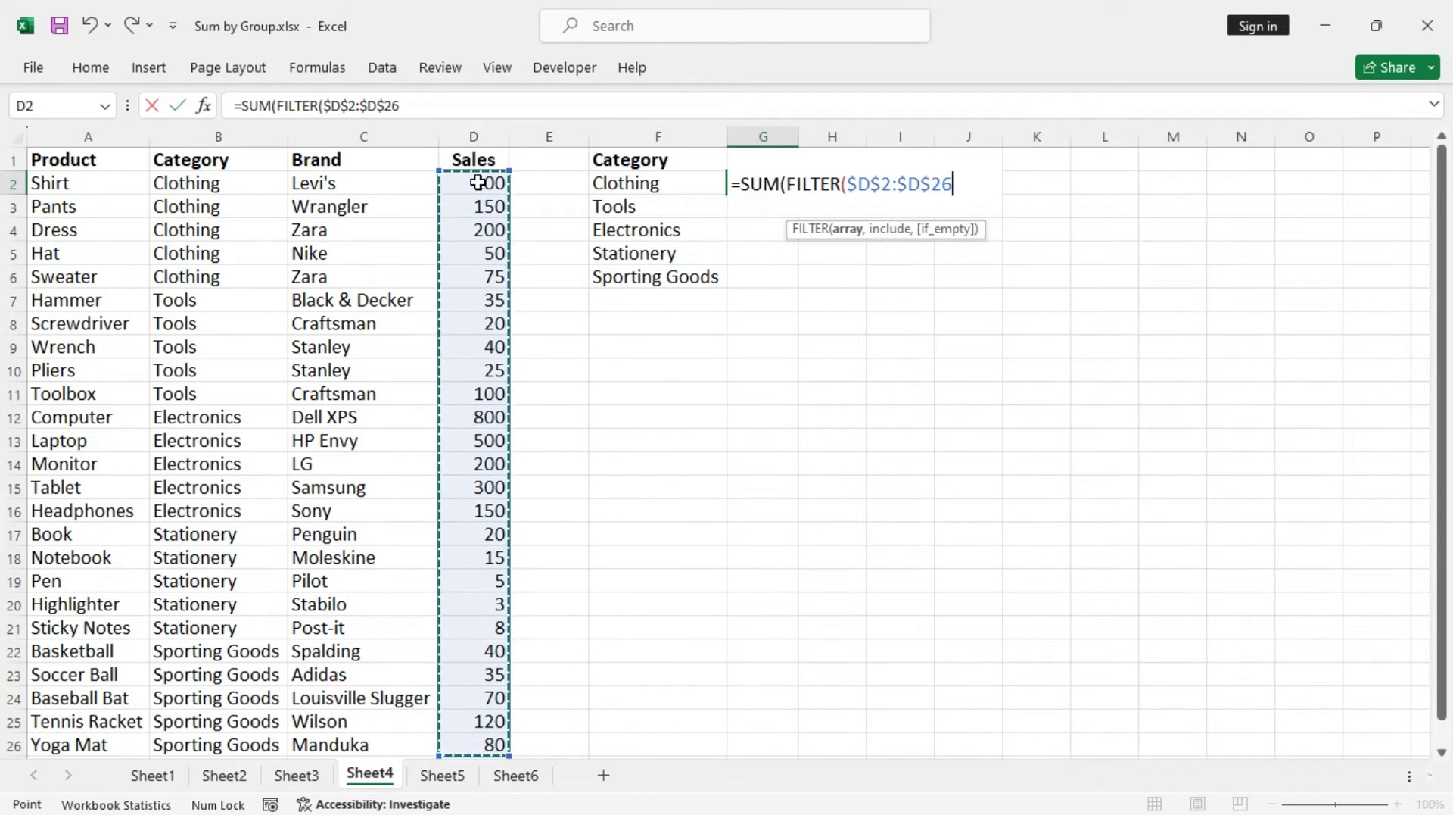
text(,)
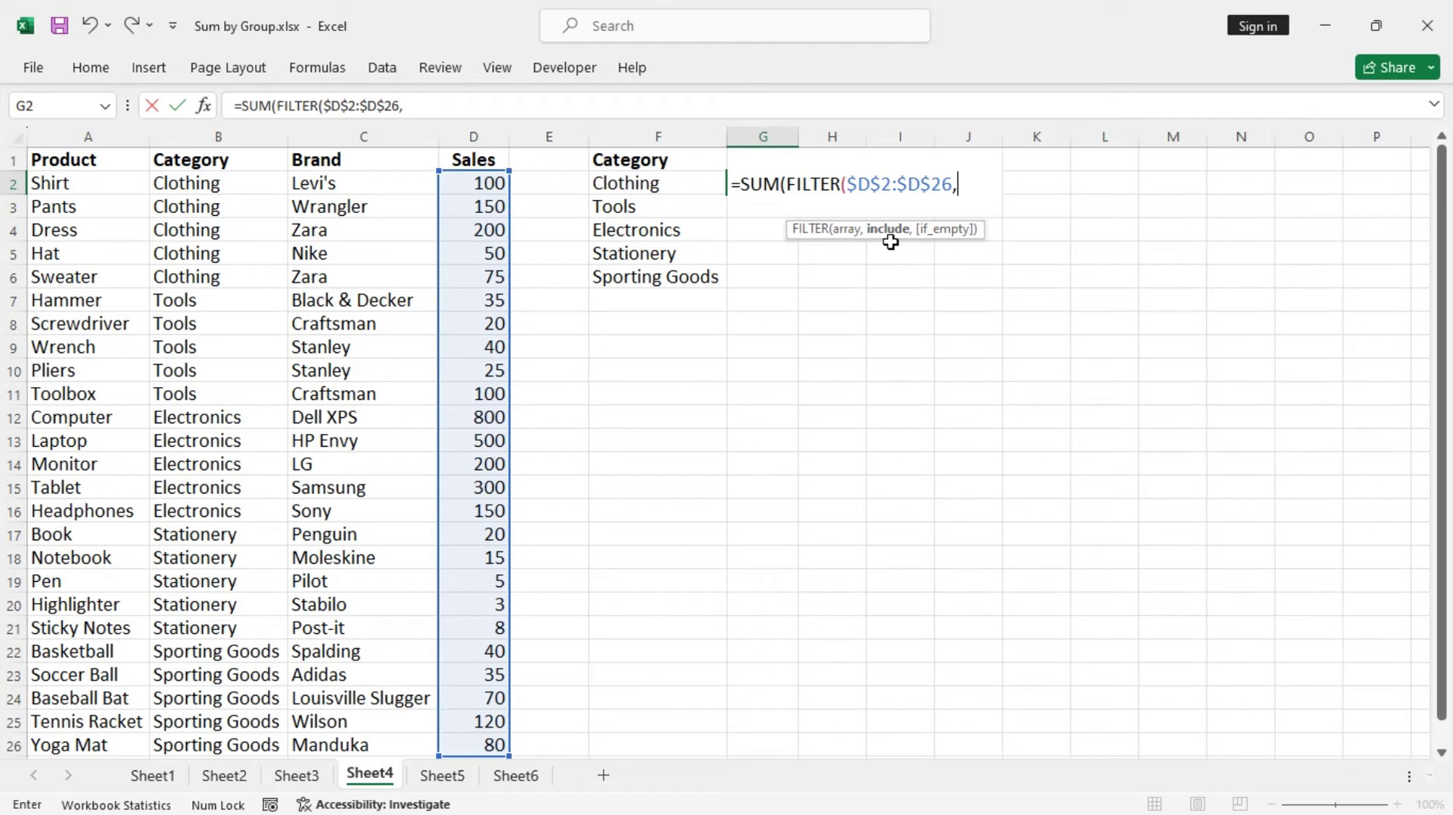
Step: Add $B$2:$B$26=F2 as the FILTER include condition, then close and enter the formula
click(206, 185)
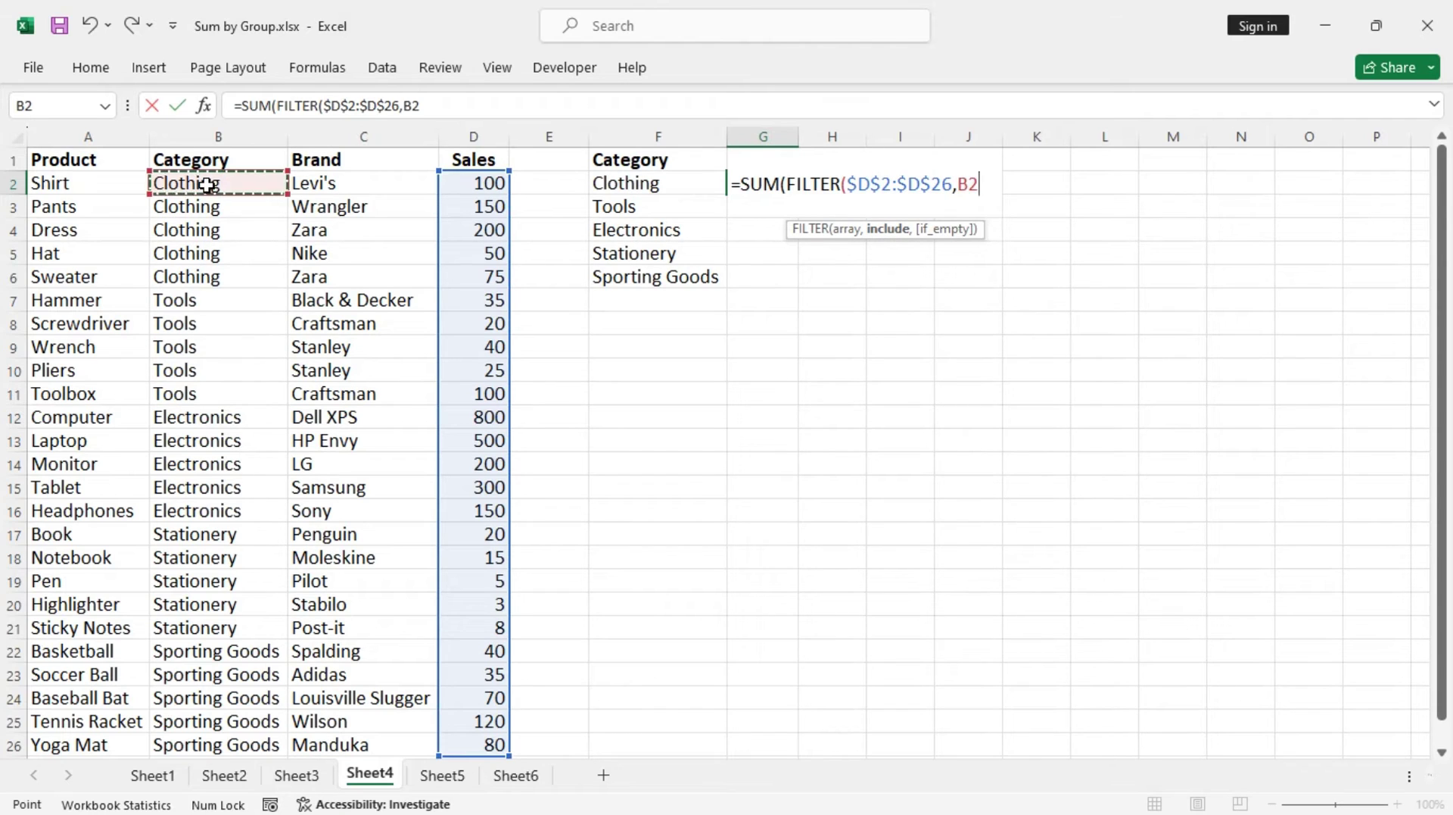
key(ctrl+shift+Down)
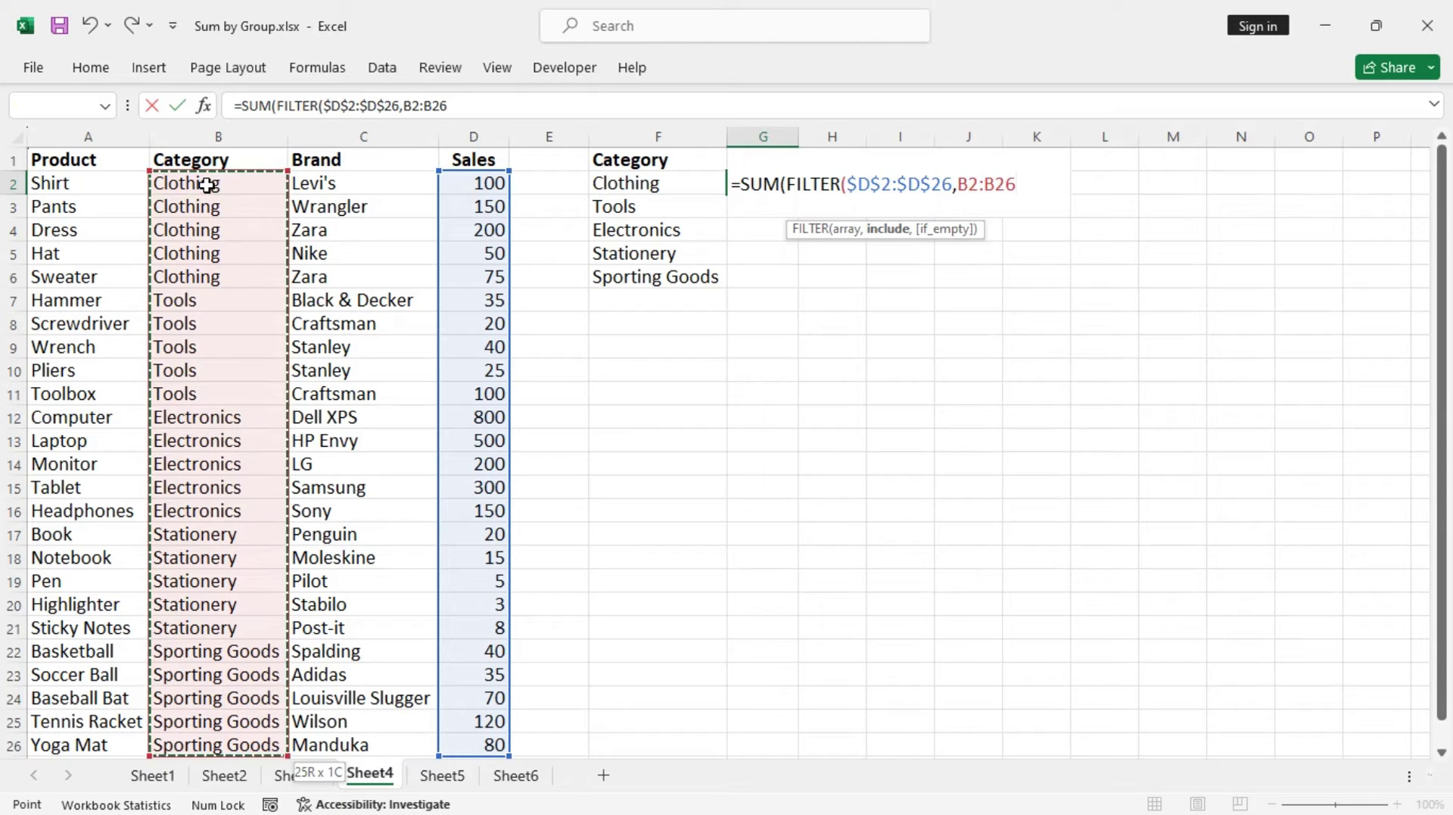
key(F4)
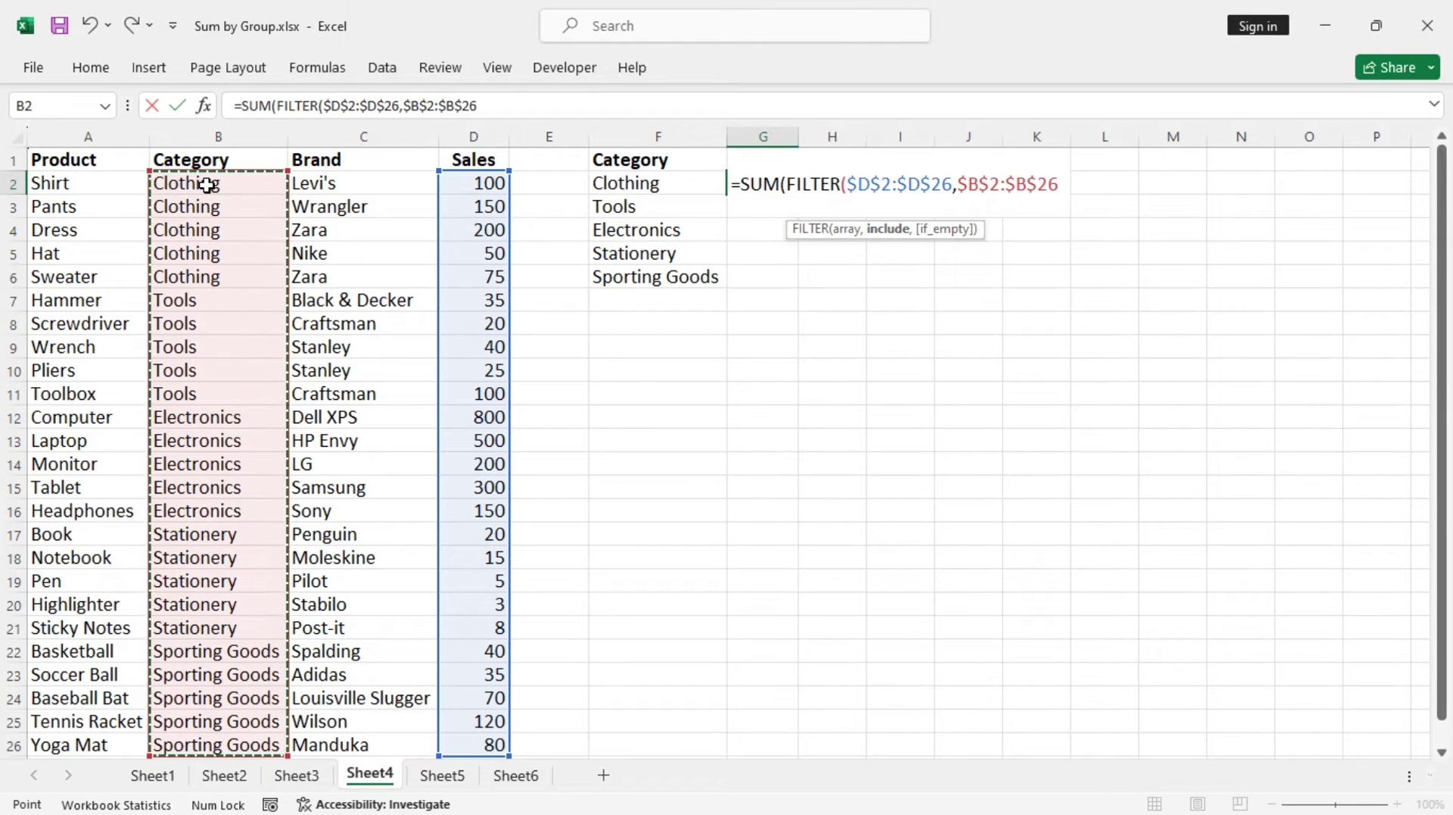
text(=)
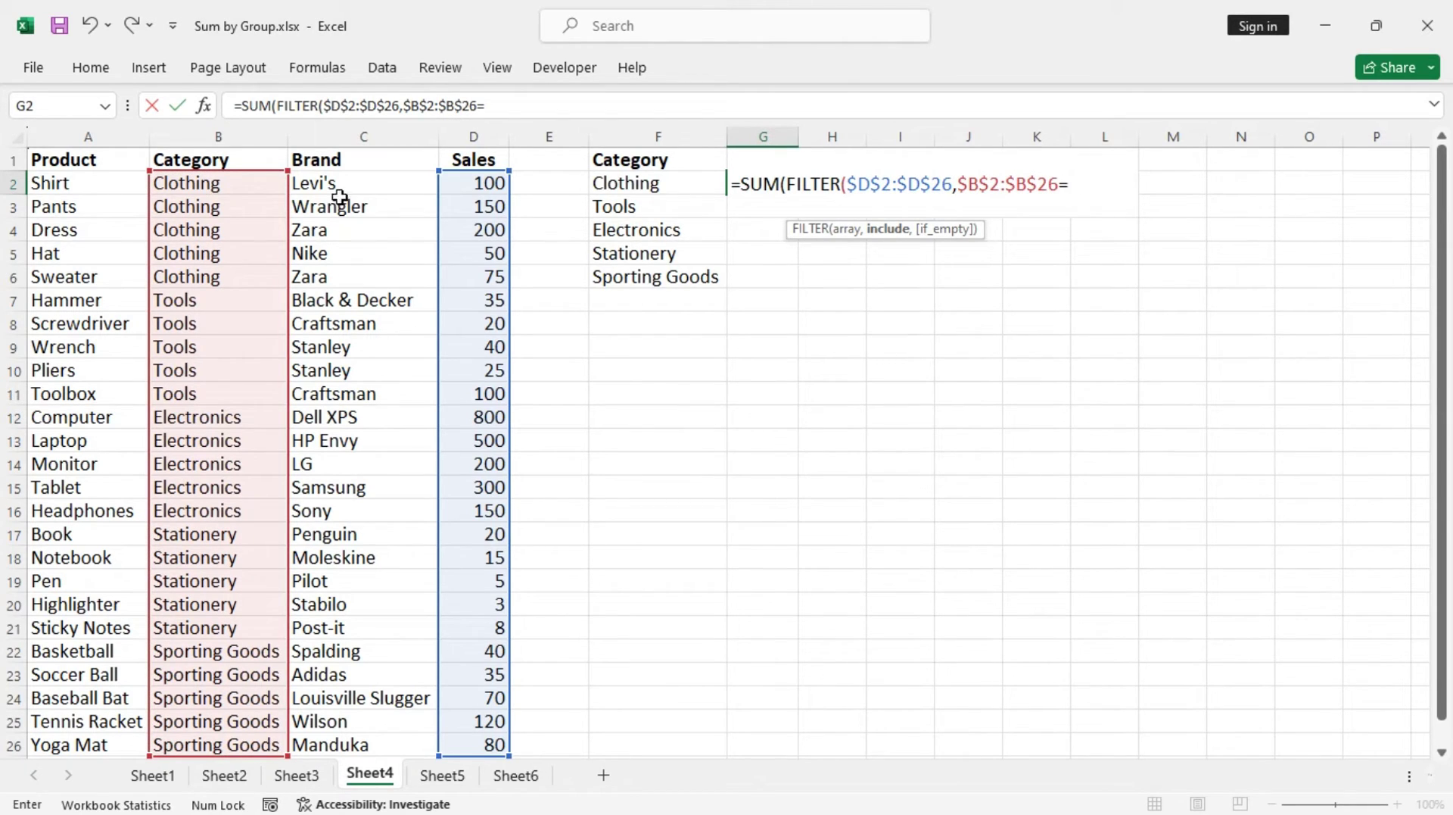
click(648, 185)
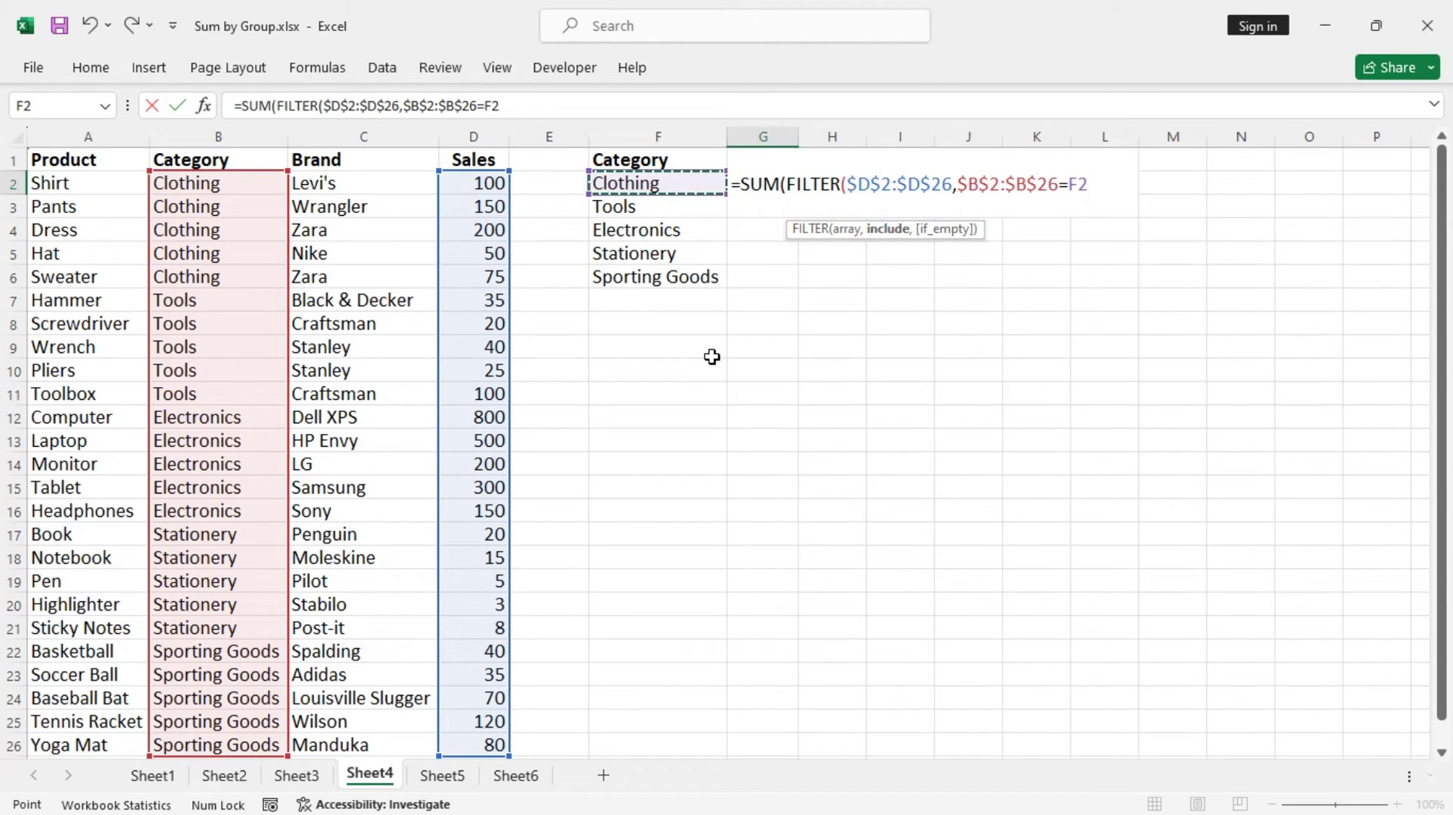
text()))
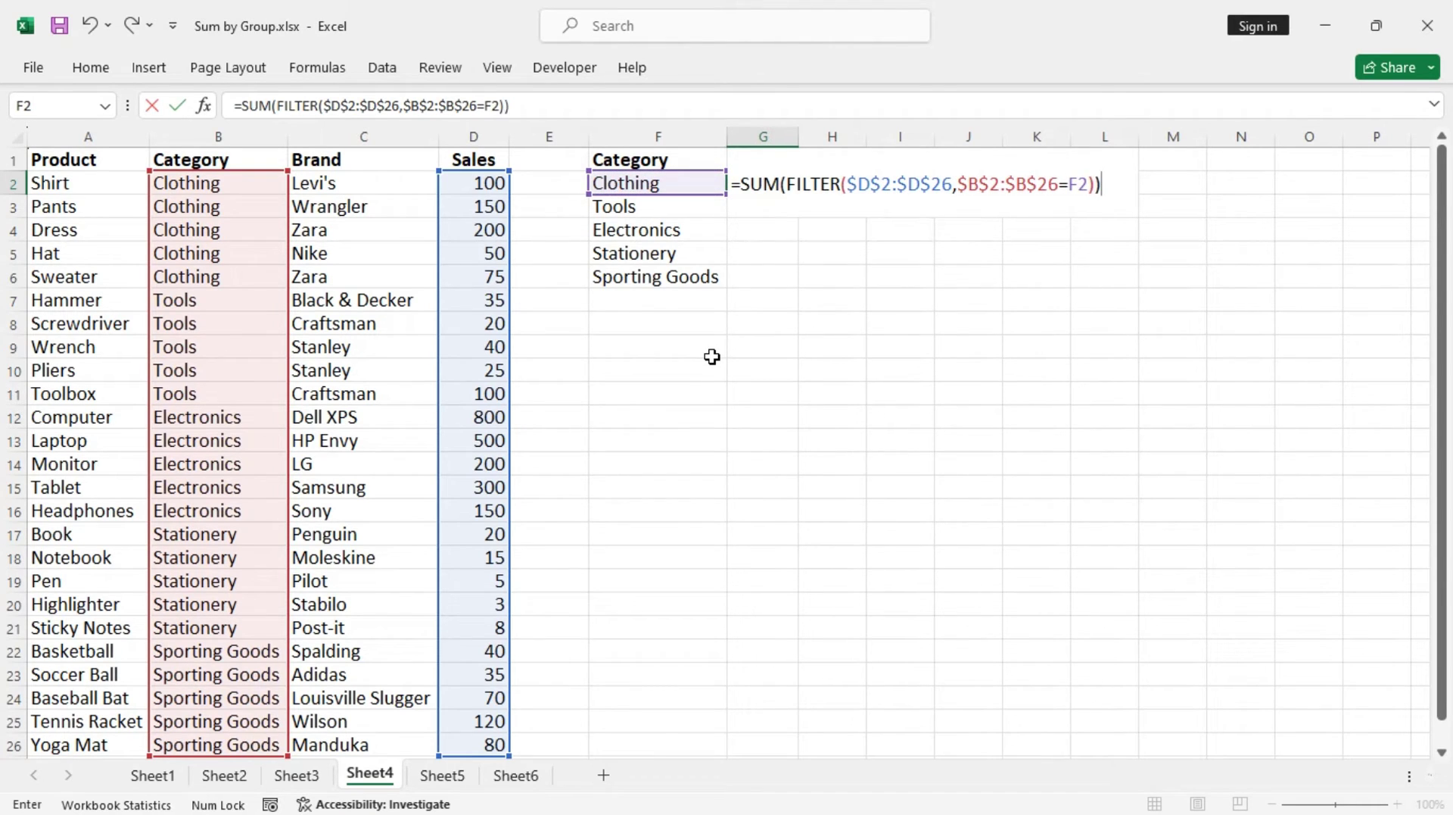
key(Return)
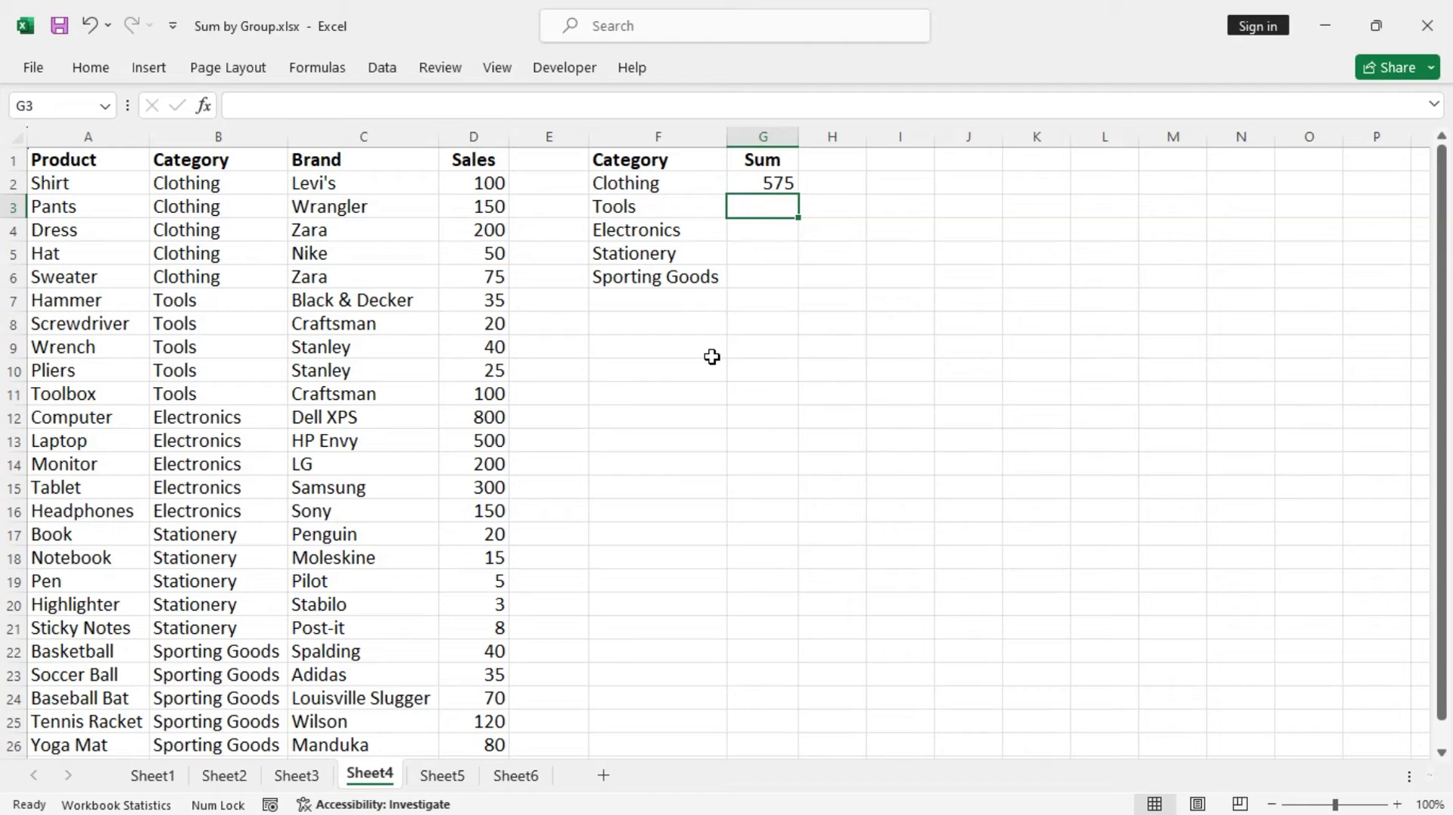
Step: Fill the SUM and FILTER formula from G2 down to G6 and switch to Sheet5
click(772, 186)
drag(799, 196, 801, 288)
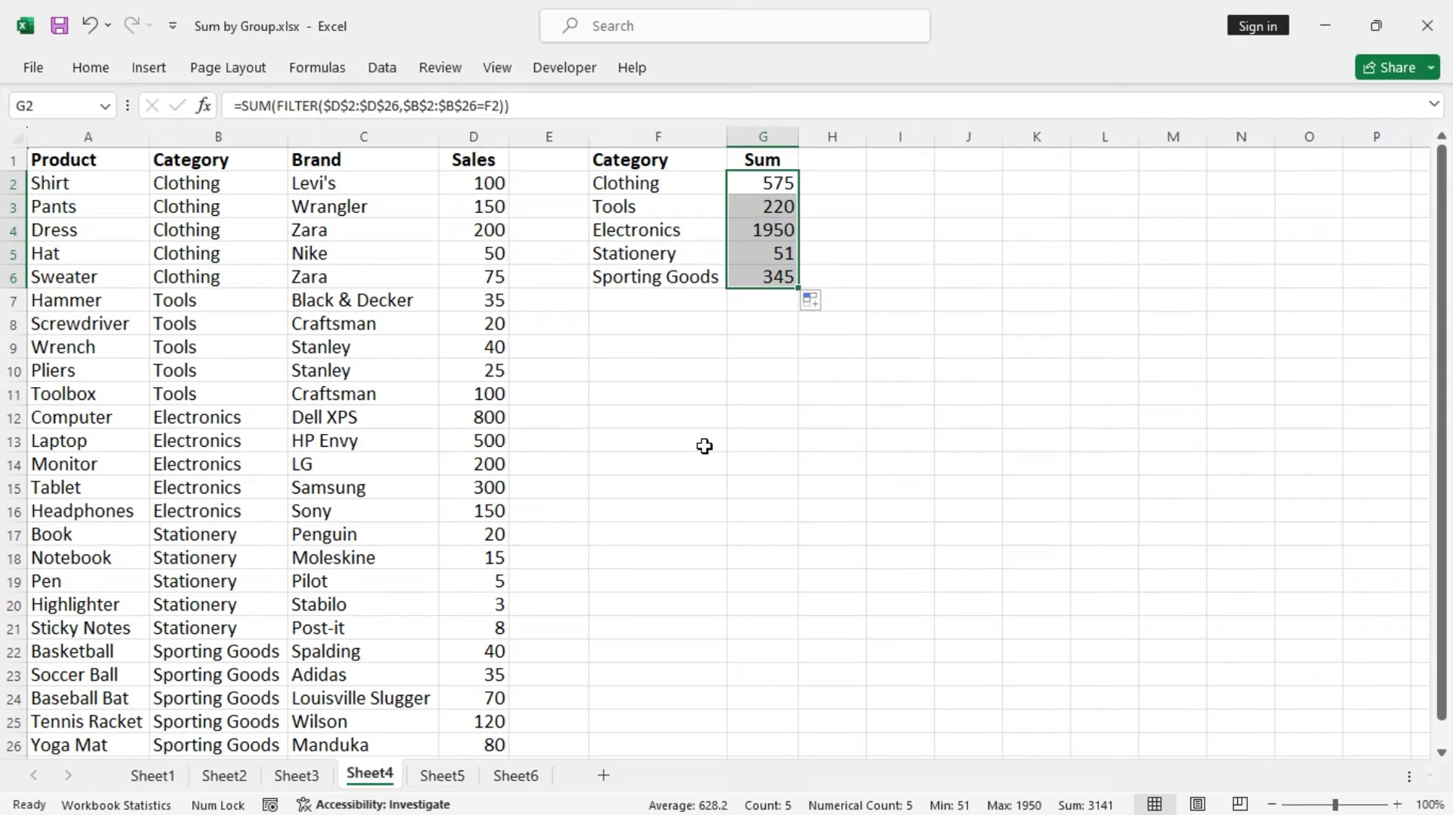
click(437, 775)
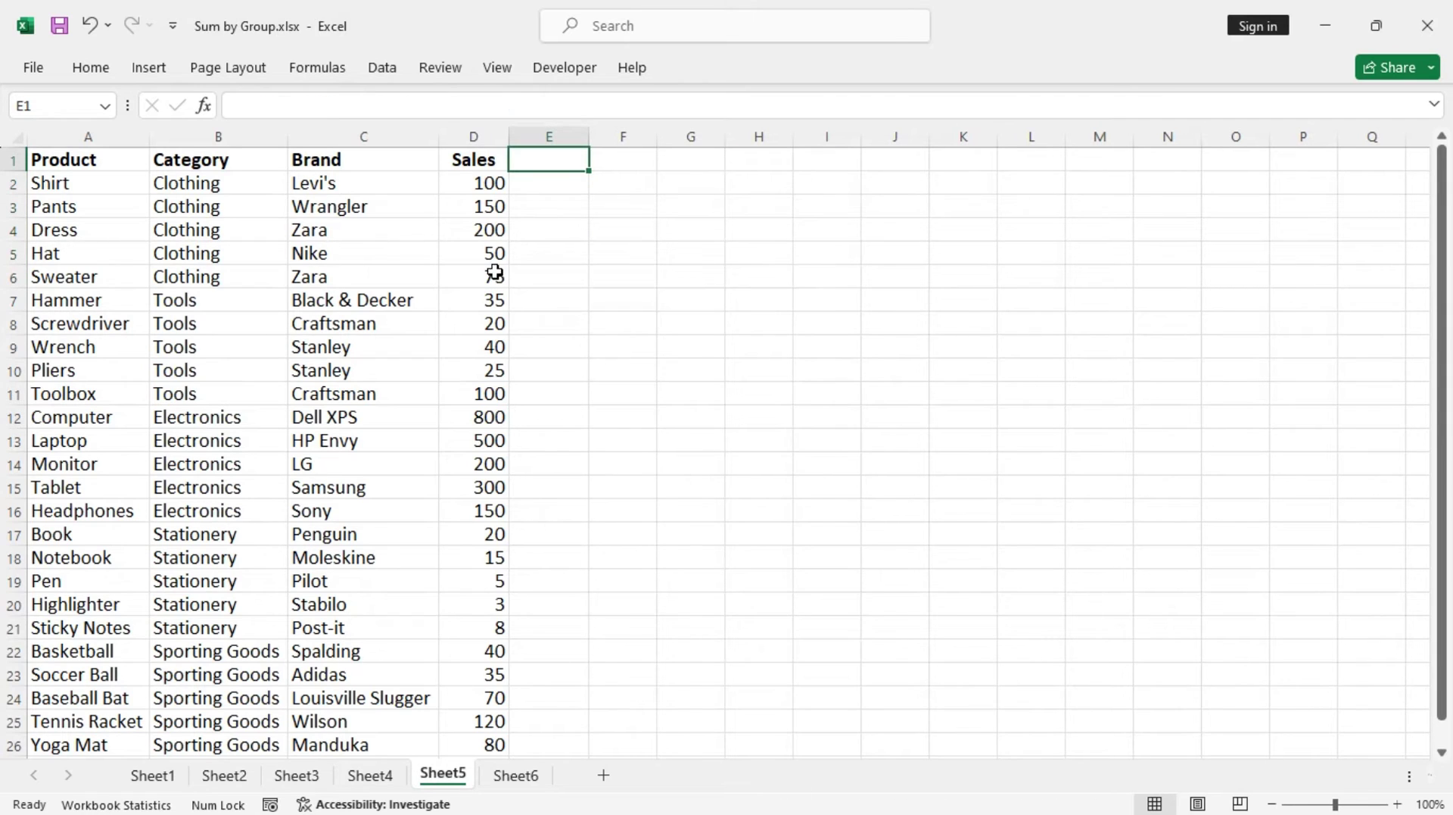
Step: Add Sum subtotals of Sales at each change in Product to the data on Sheet5
click(176, 183)
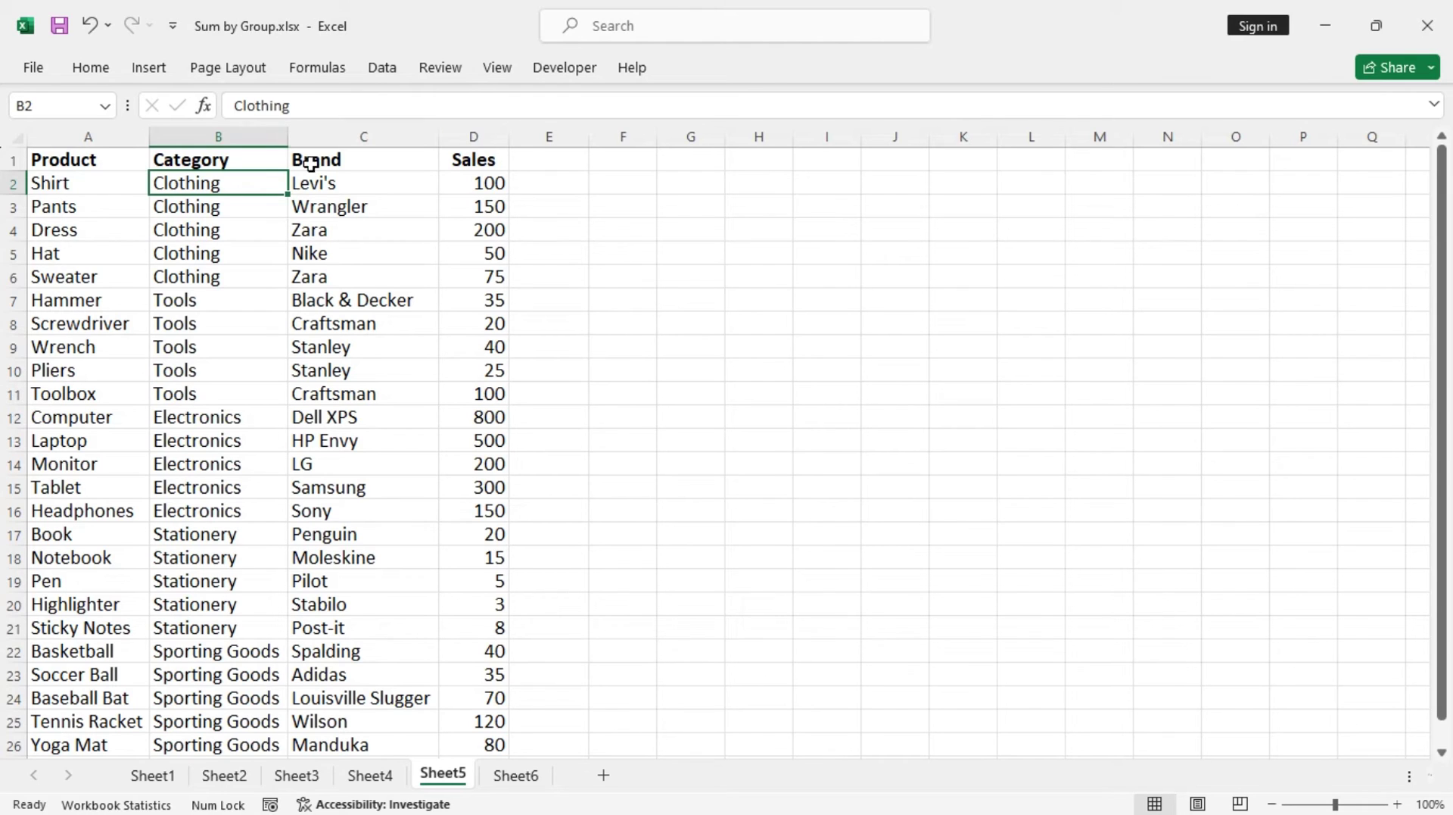
click(378, 70)
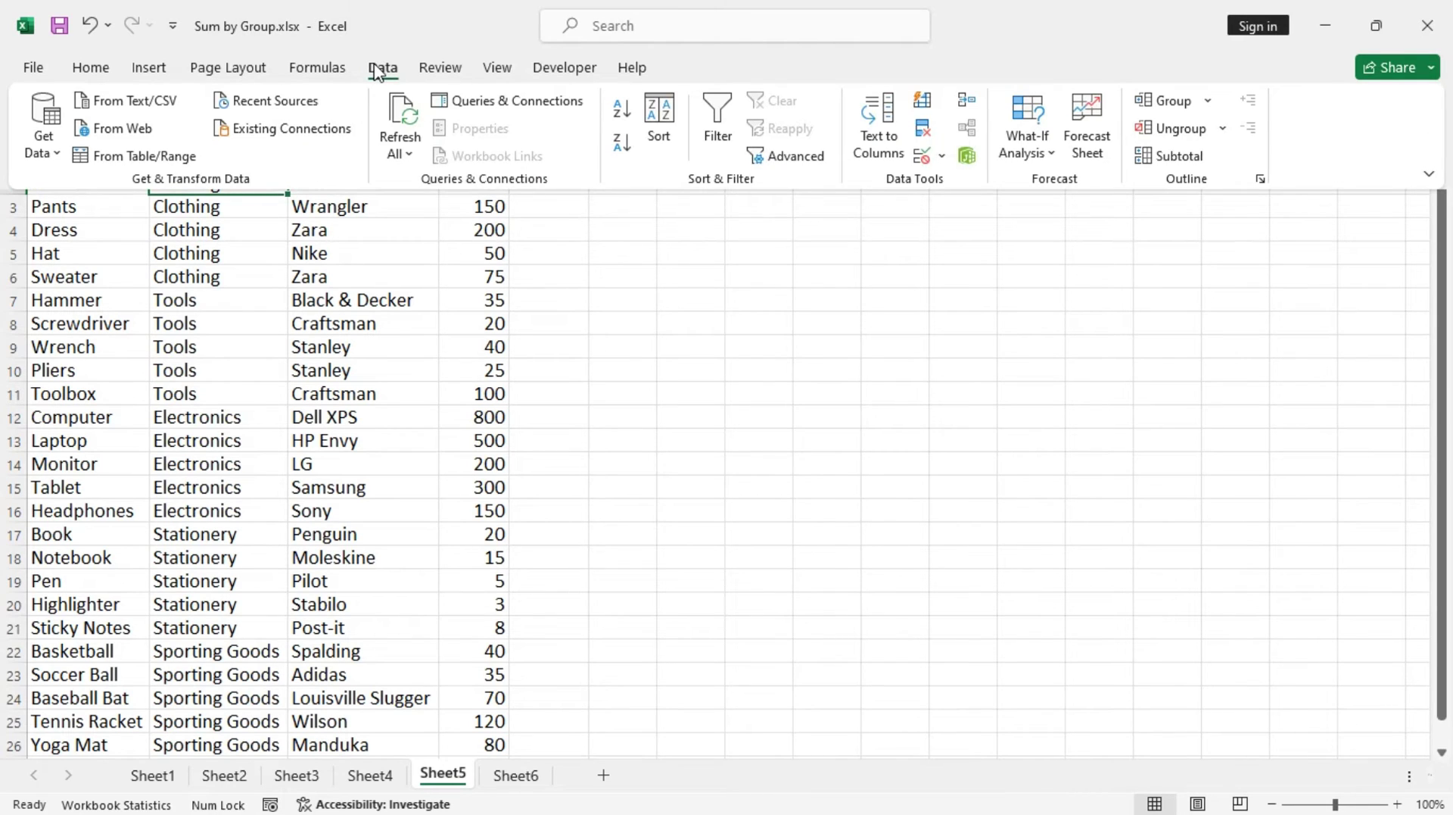
click(1194, 157)
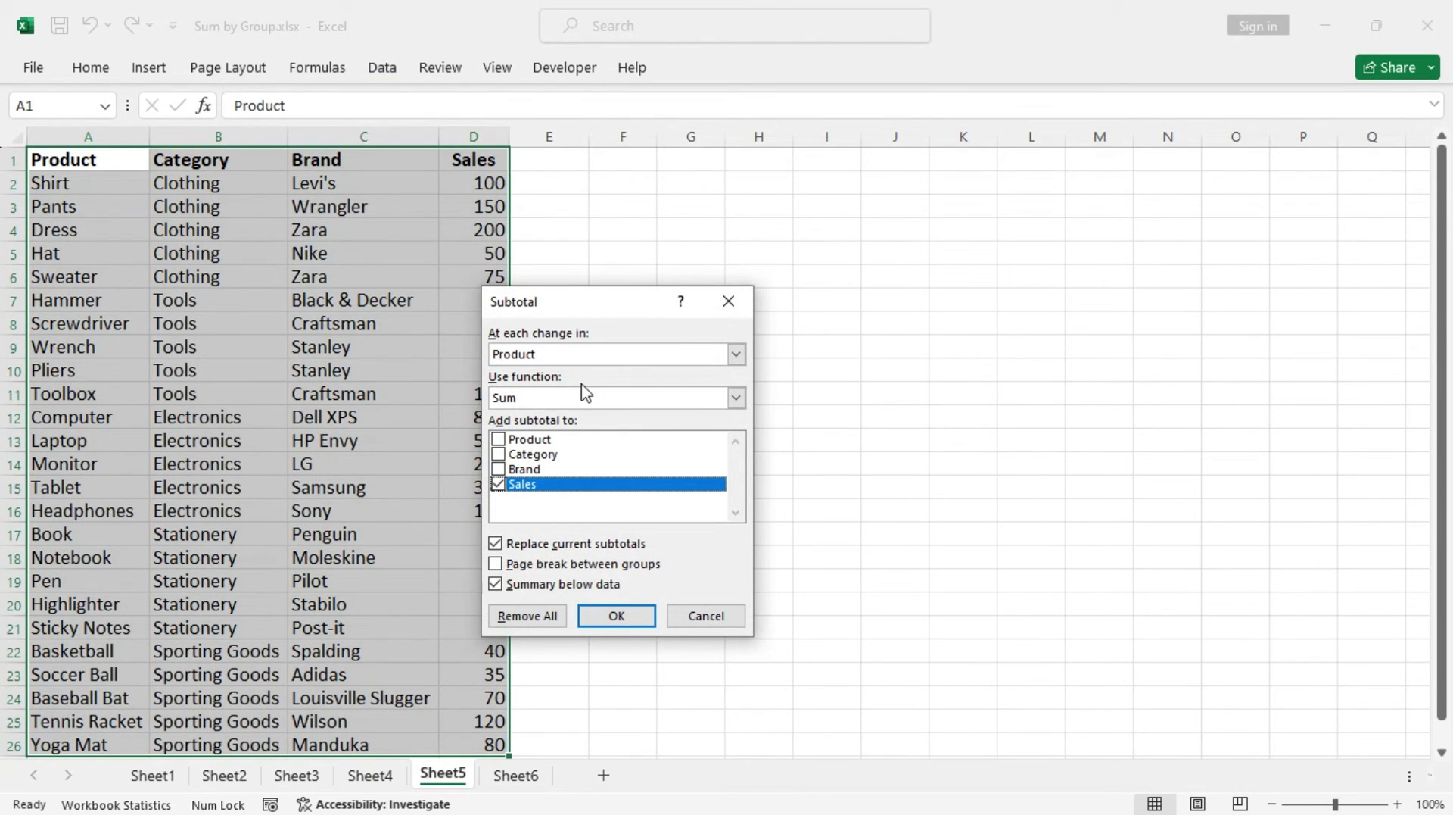
click(738, 401)
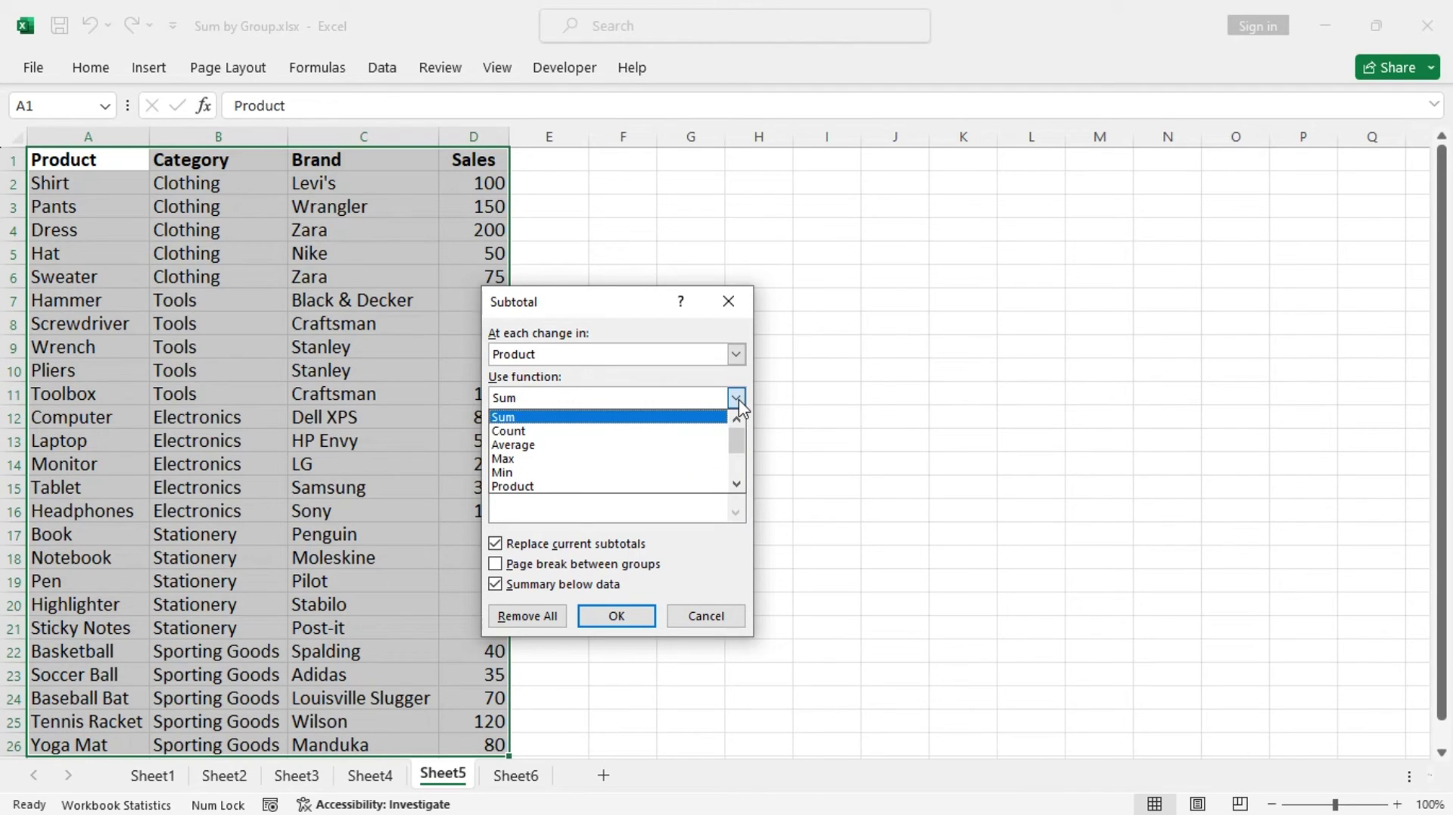
click(738, 401)
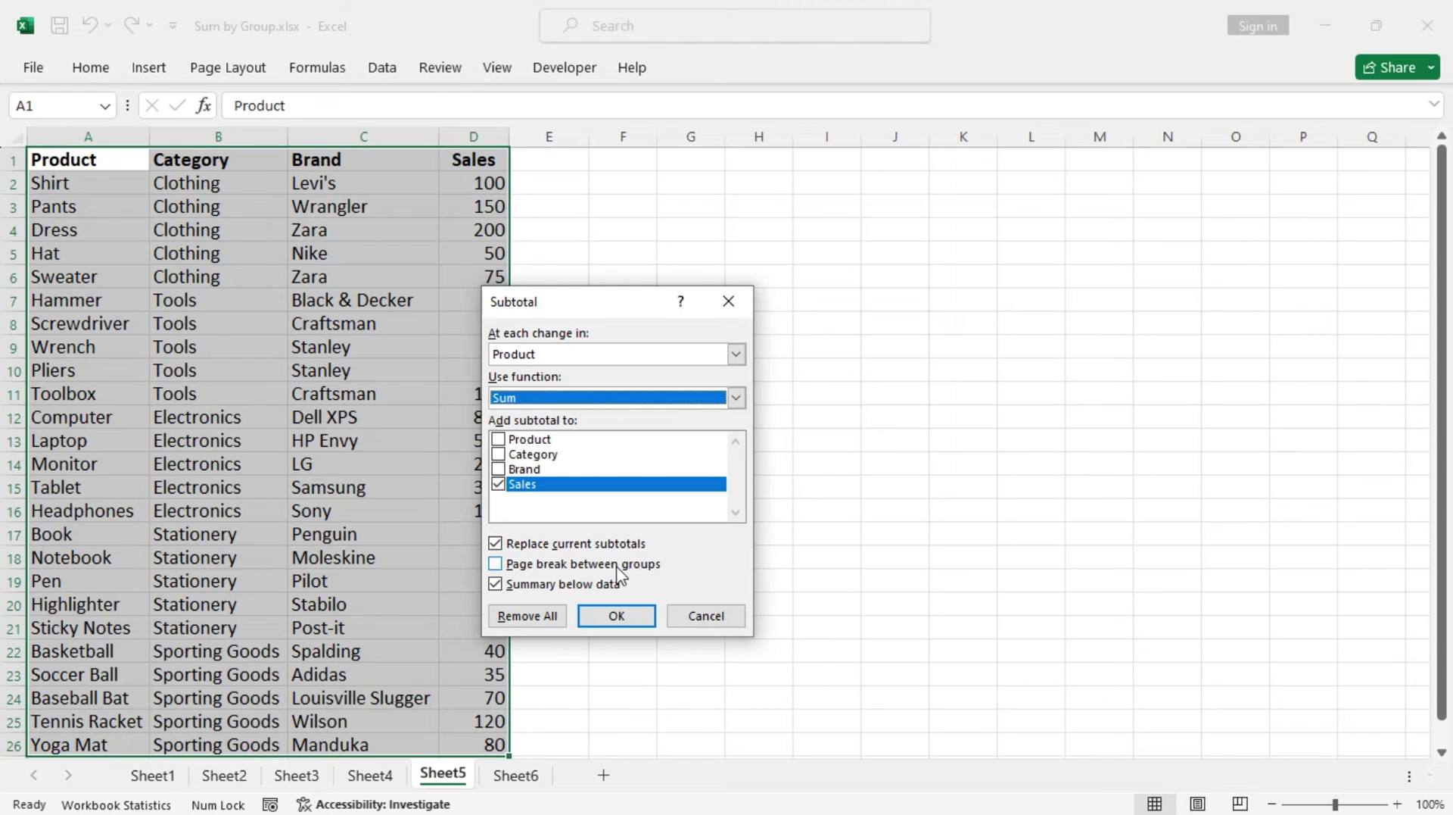
click(617, 618)
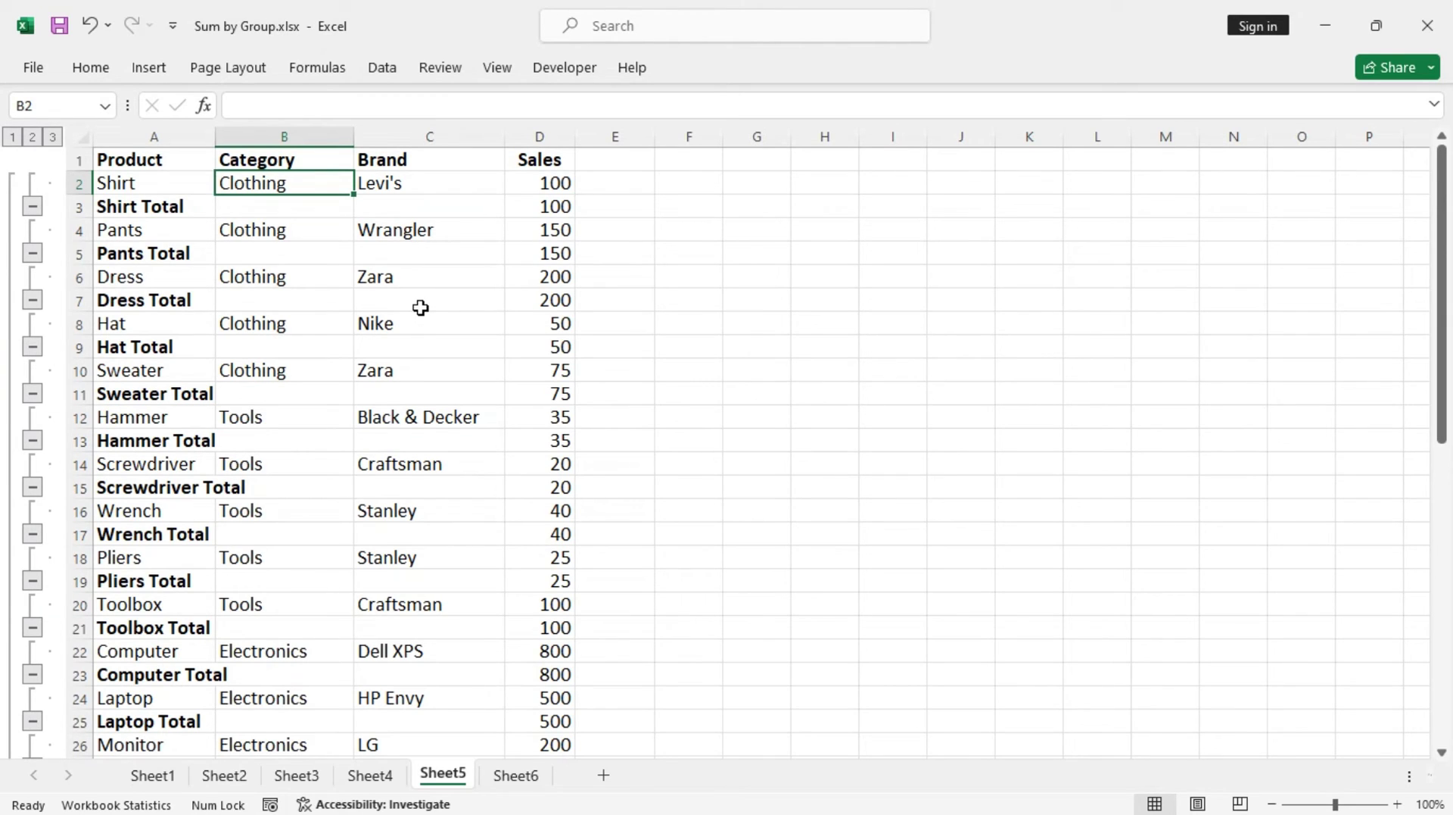
Step: Look over the per-product subtotal rows and undo the subtotals
scroll(338, 318, down, 3)
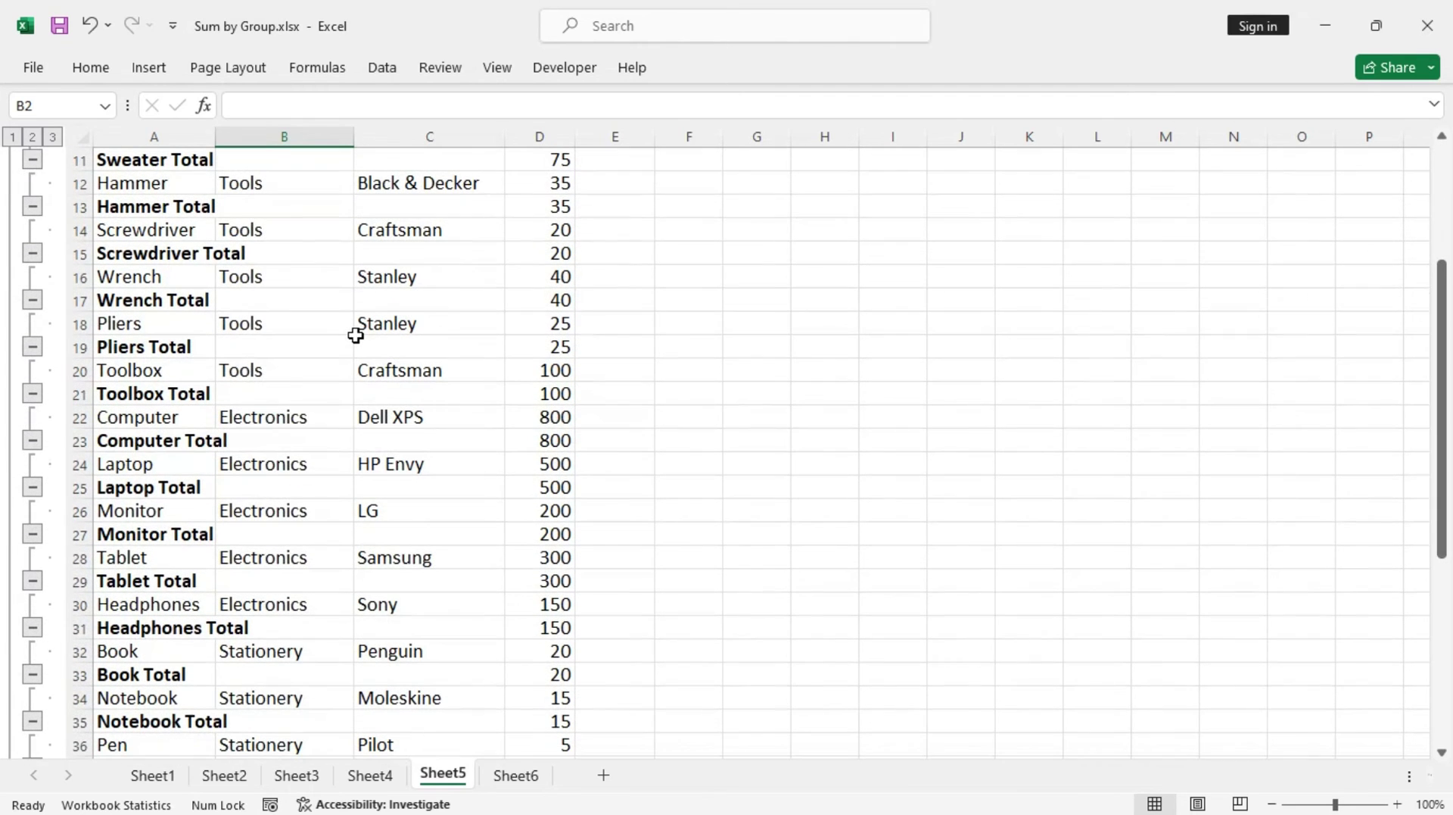
scroll(355, 336, up, 3)
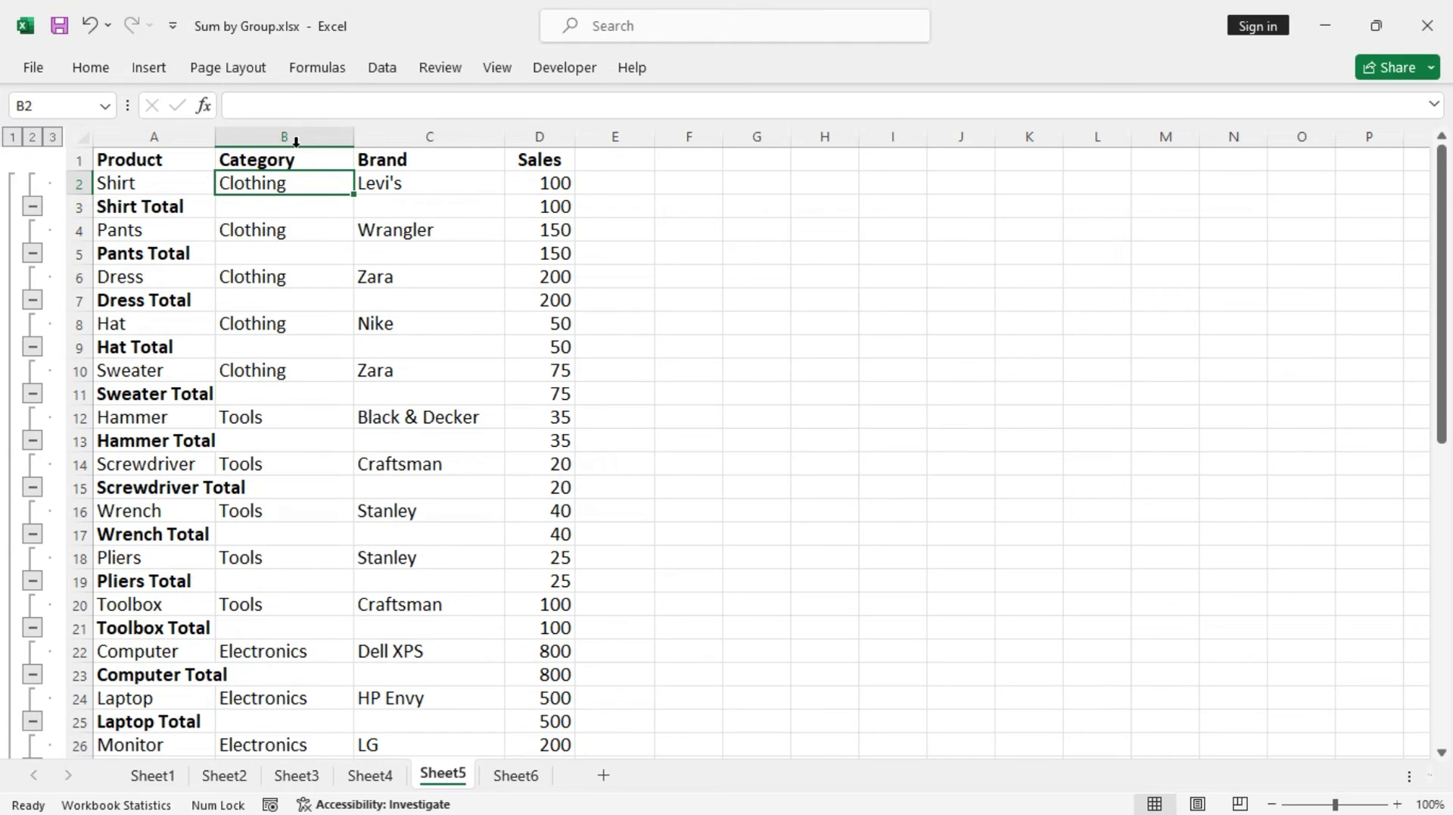
key(ctrl+z)
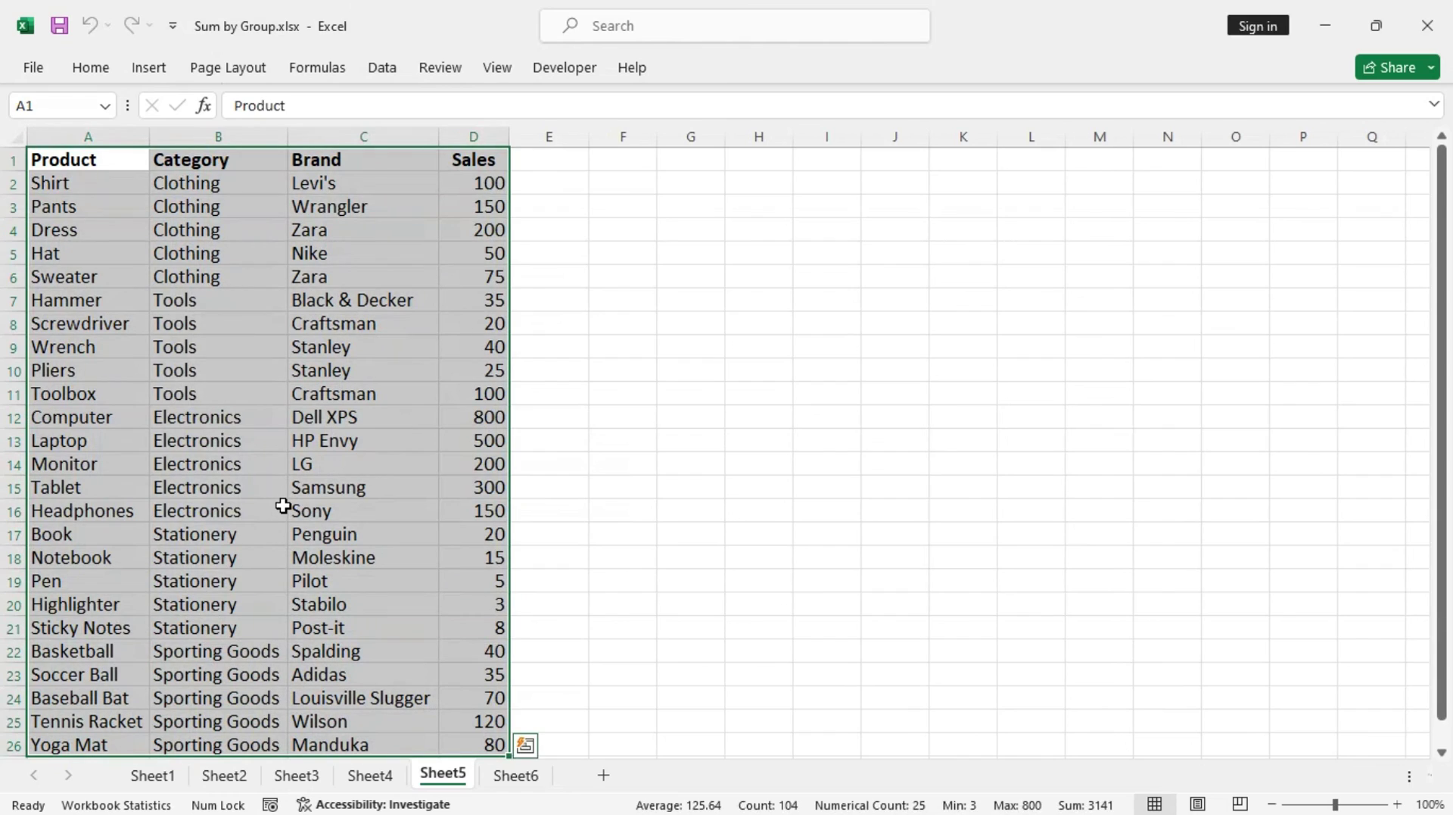
Step: Add Sum subtotals of Sales at each change in Category to the Sheet5 data
click(202, 186)
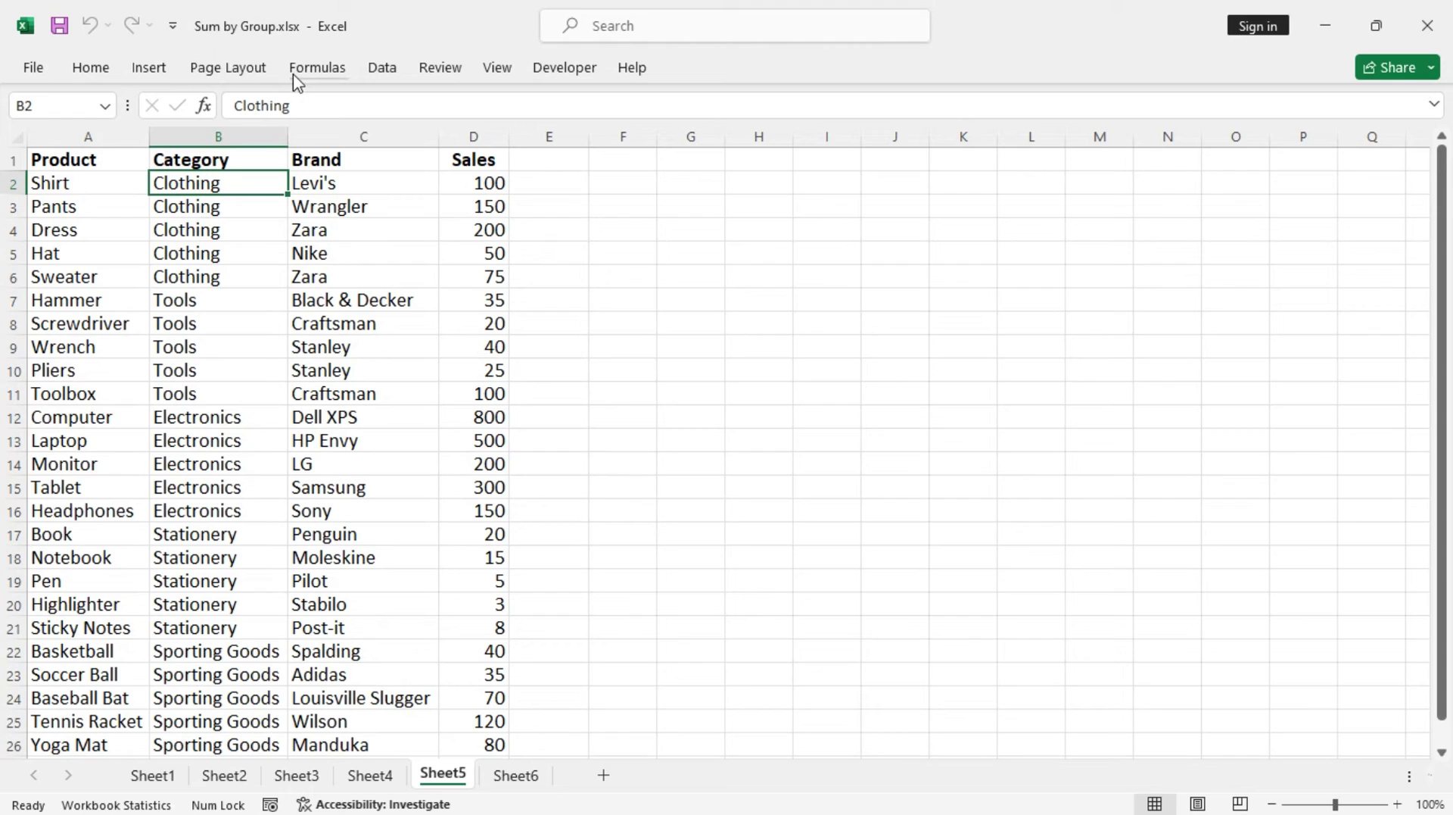
click(382, 72)
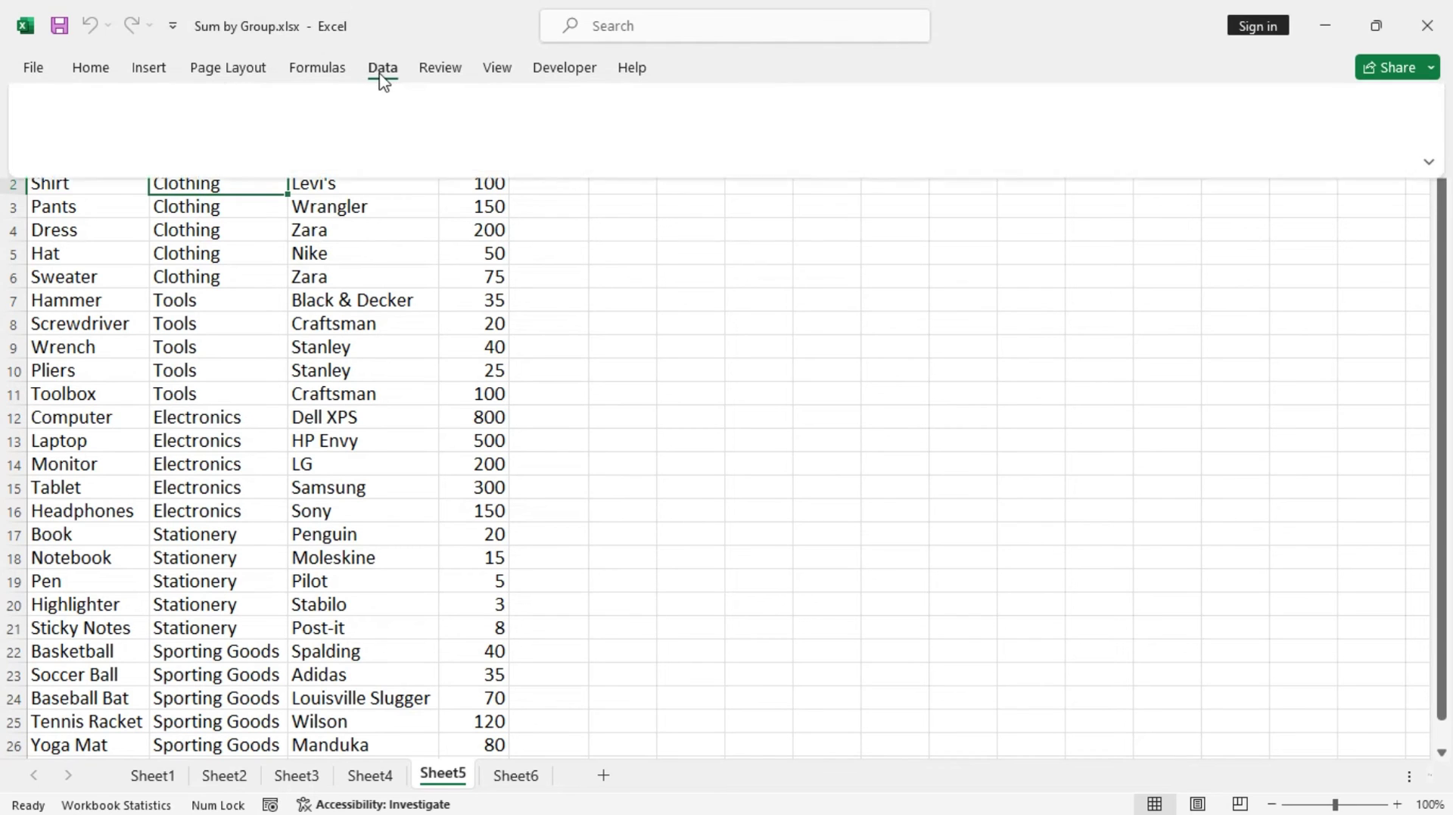
click(1192, 159)
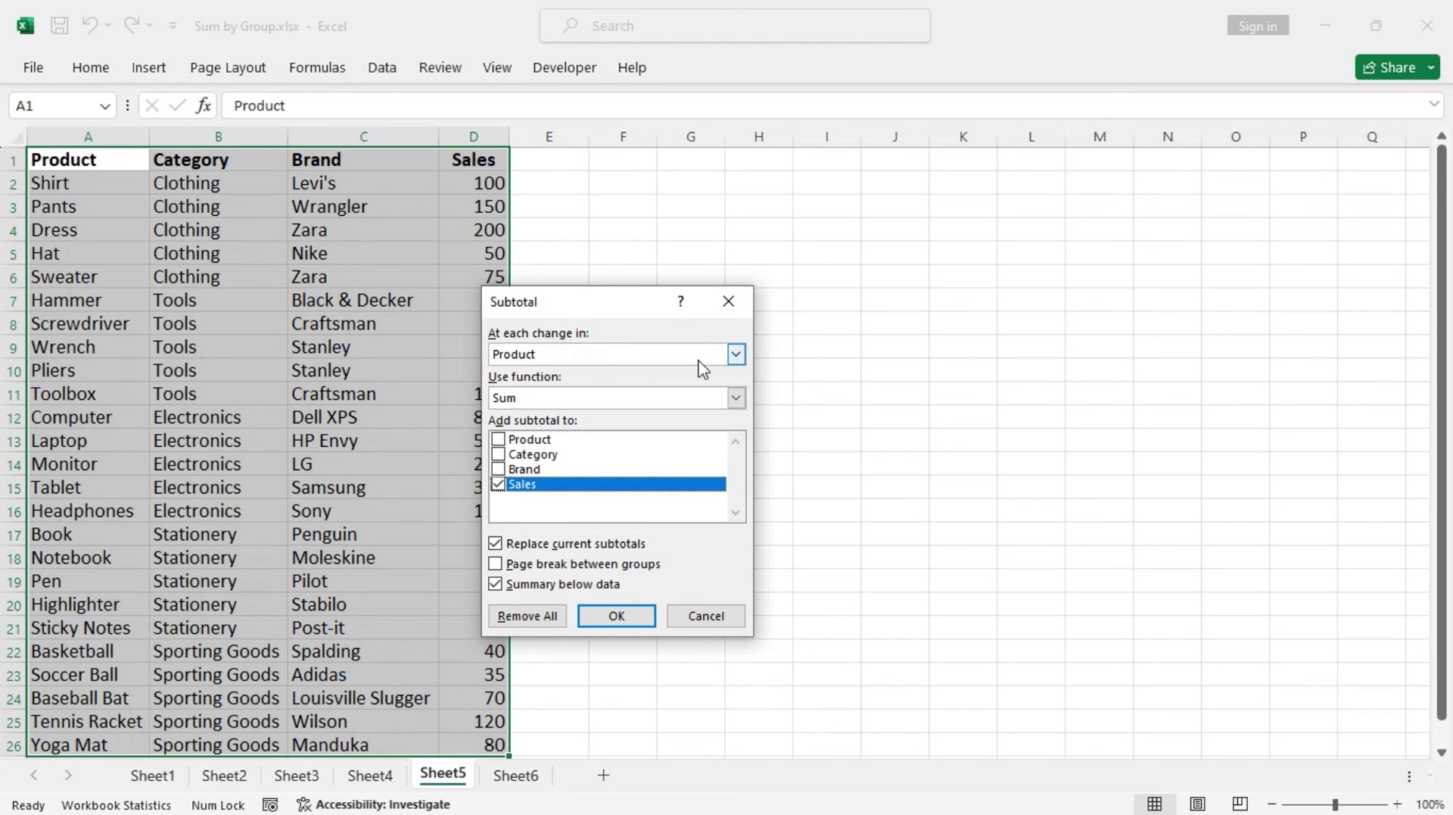
click(736, 355)
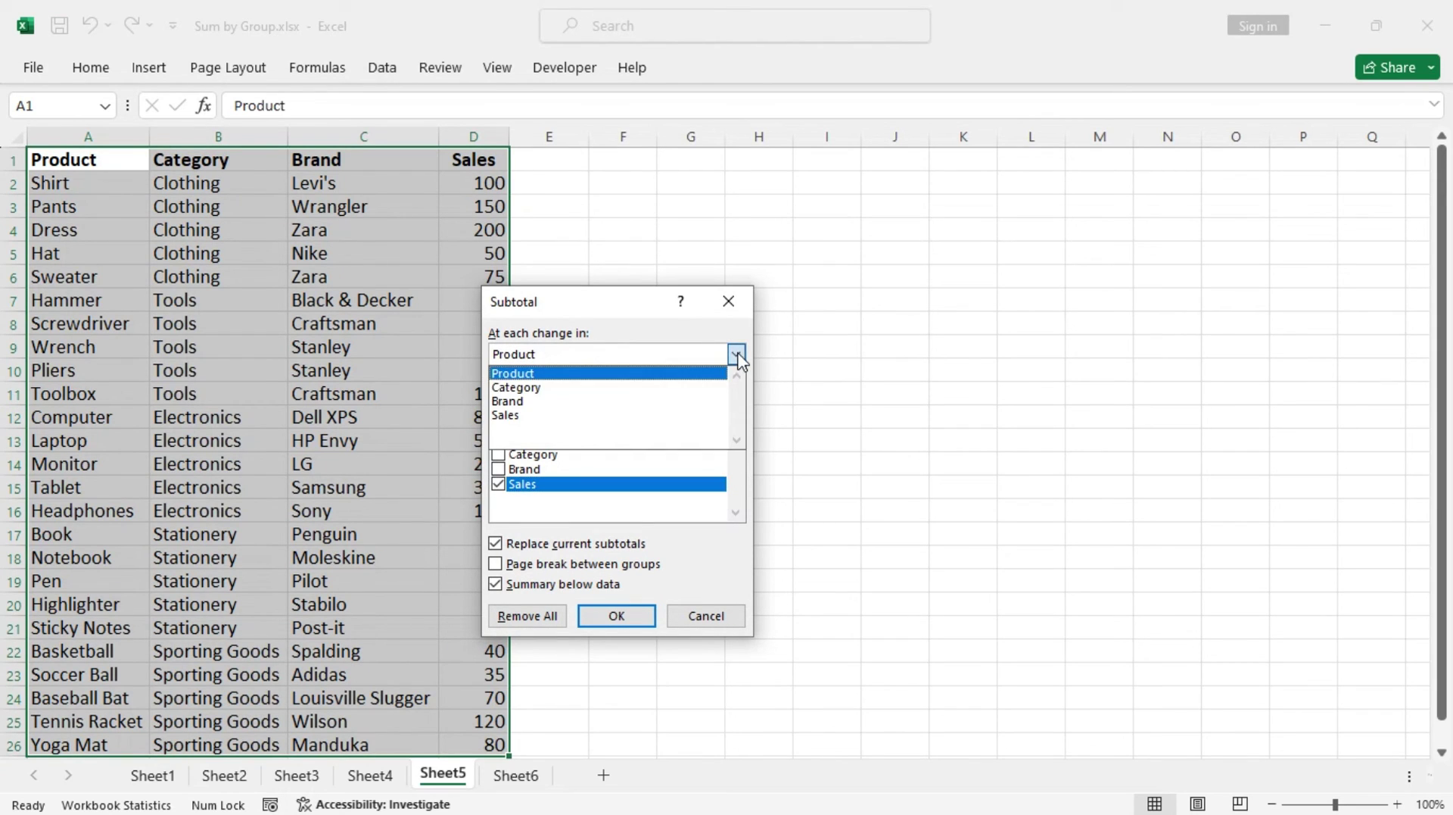
click(651, 389)
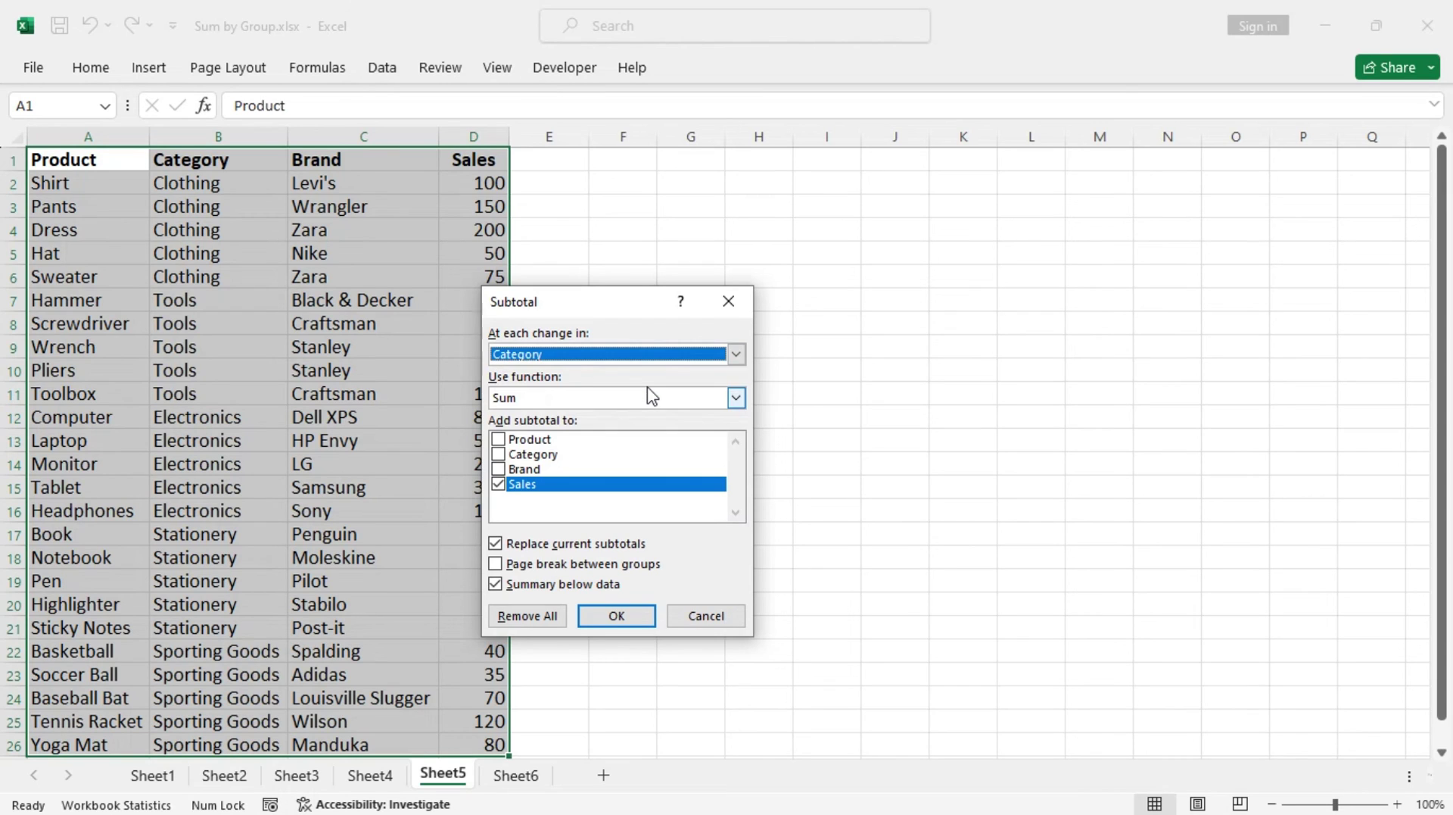
click(622, 627)
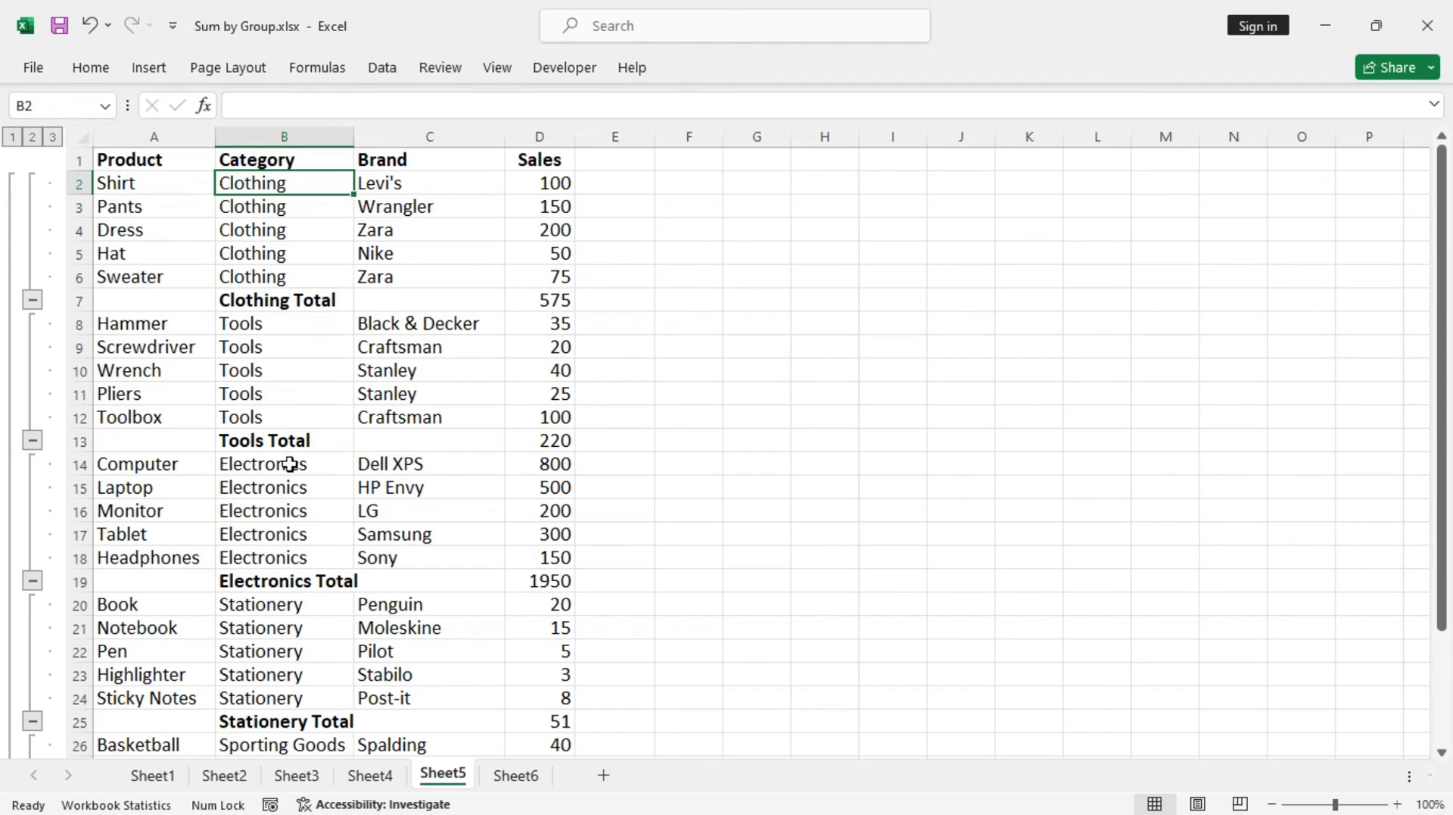
Step: Collapse the Clothing, Tools, Electronics, Stationery and Sporting Goods groups to their total rows
click(31, 300)
click(31, 324)
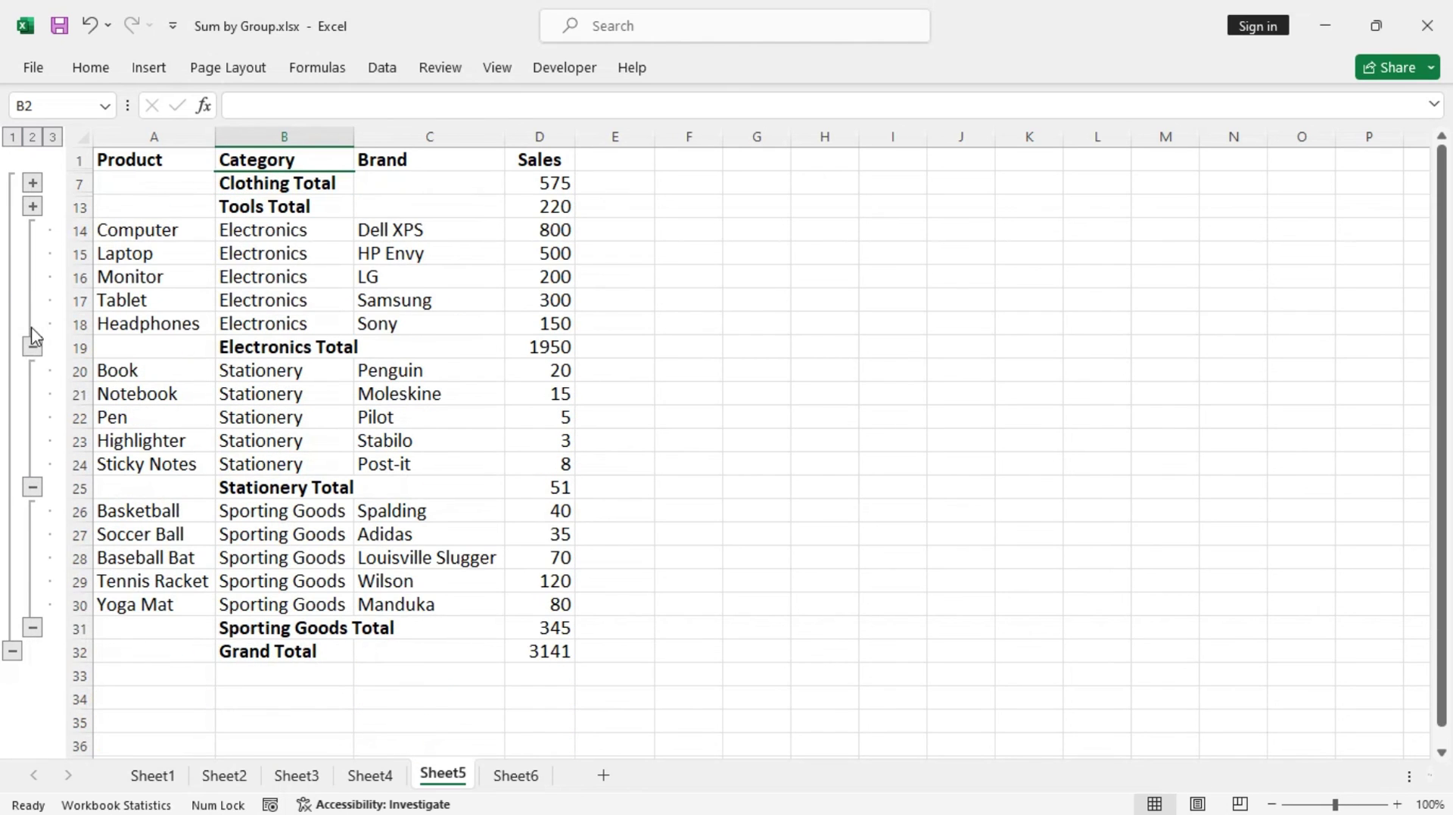
click(32, 346)
click(32, 370)
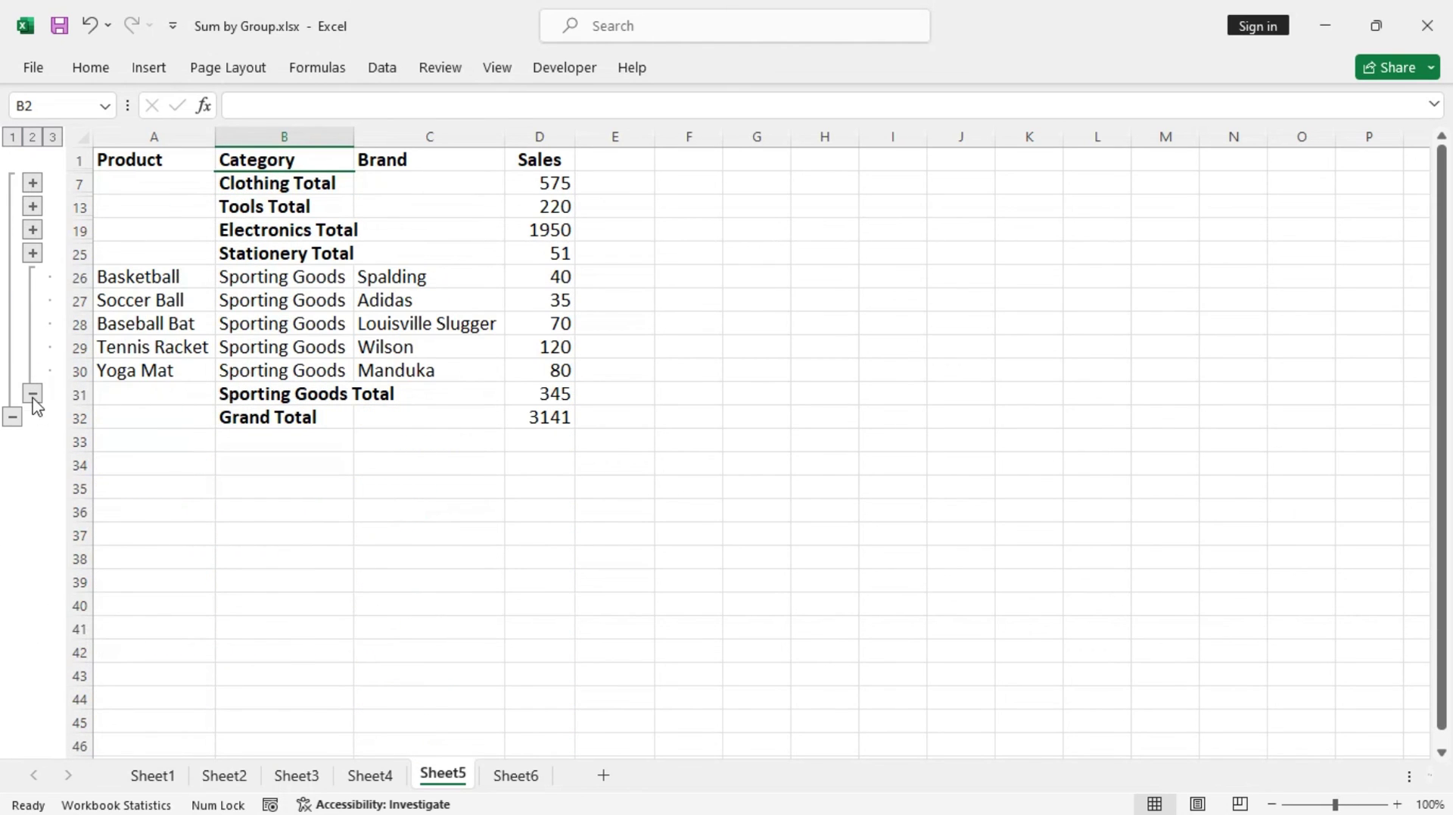
click(32, 393)
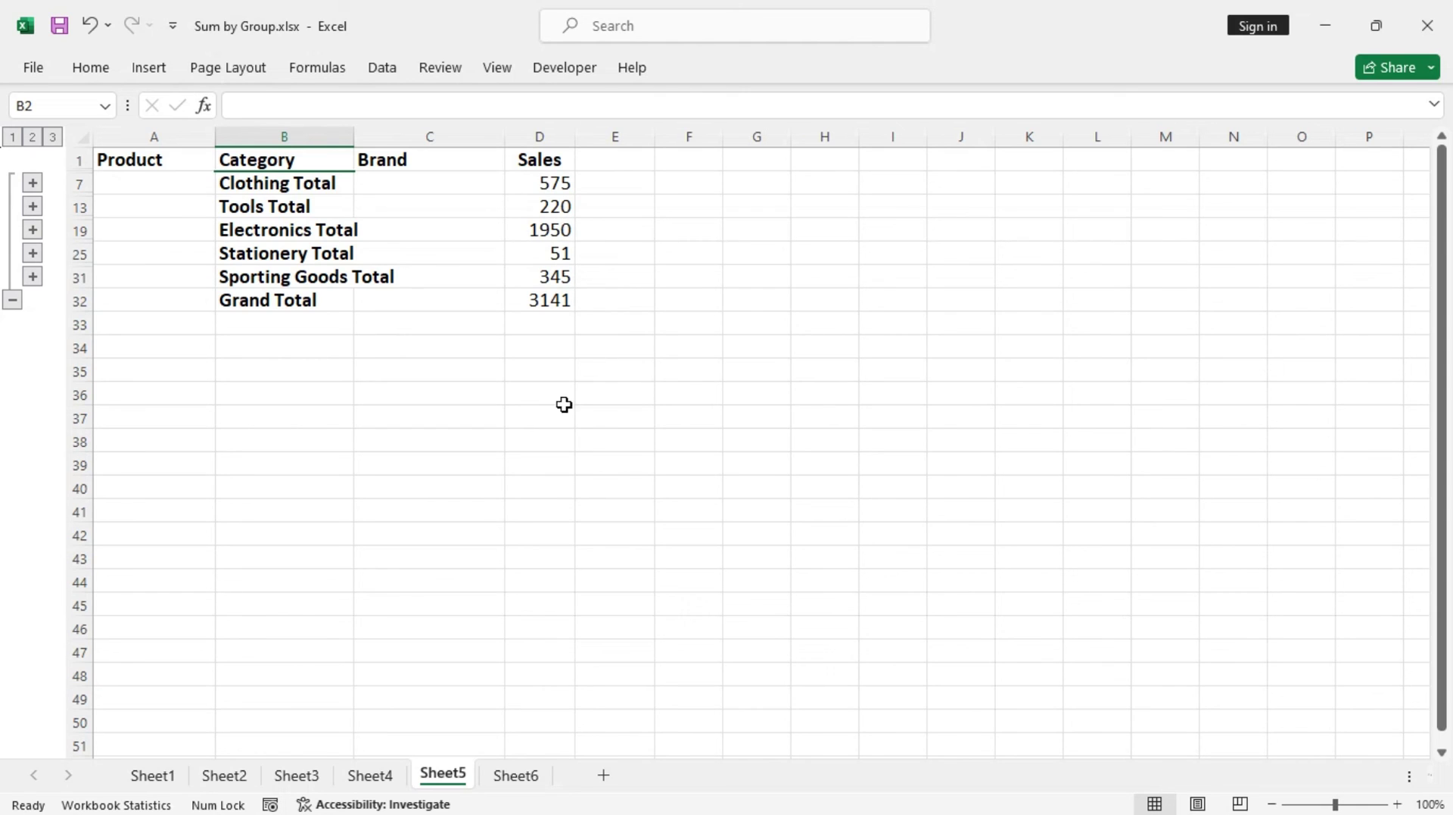
Step: On Sheet6, insert a PivotTable from the range $A$1:$D$26 on the existing worksheet at cell F1
click(520, 778)
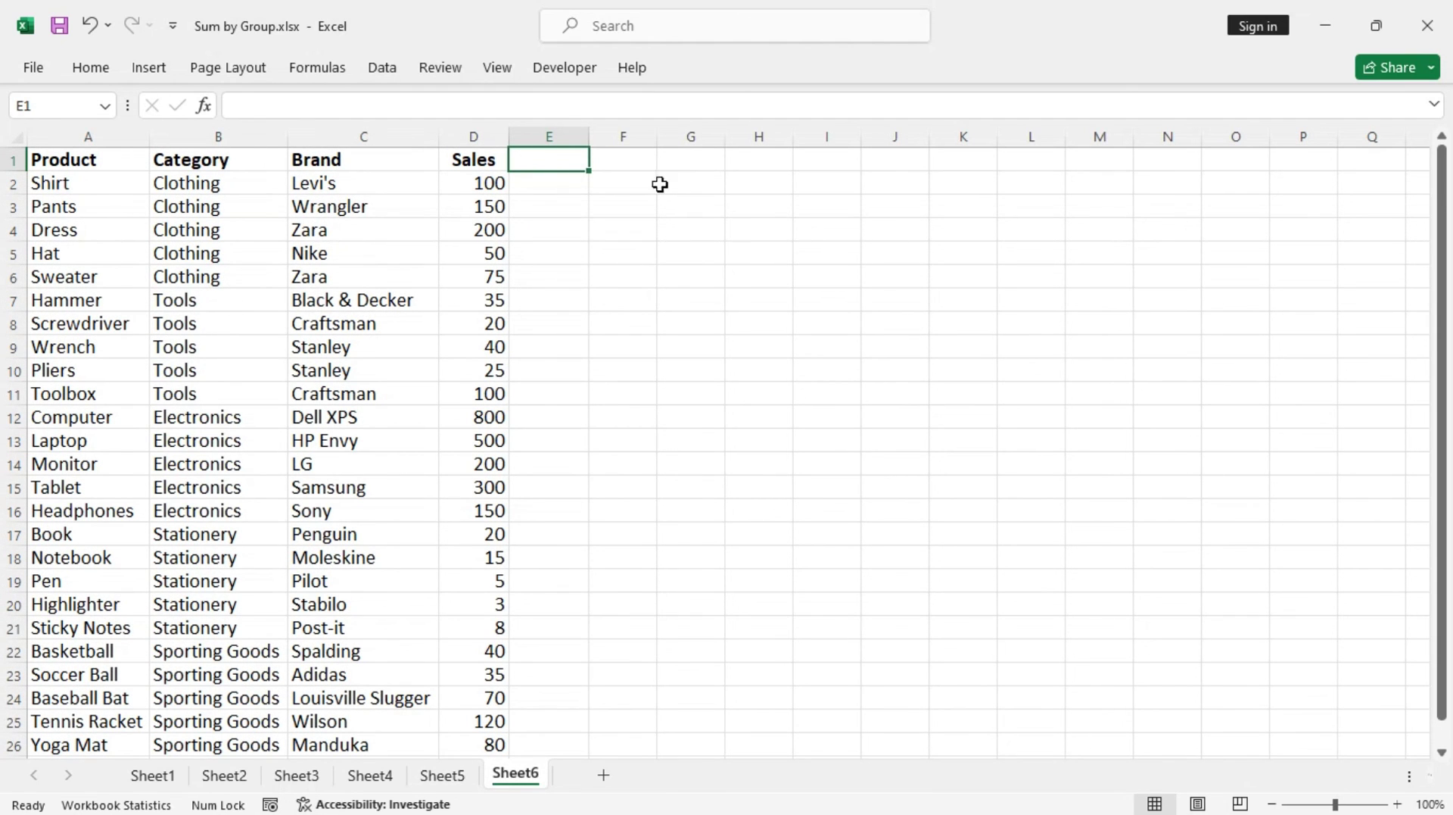
click(631, 162)
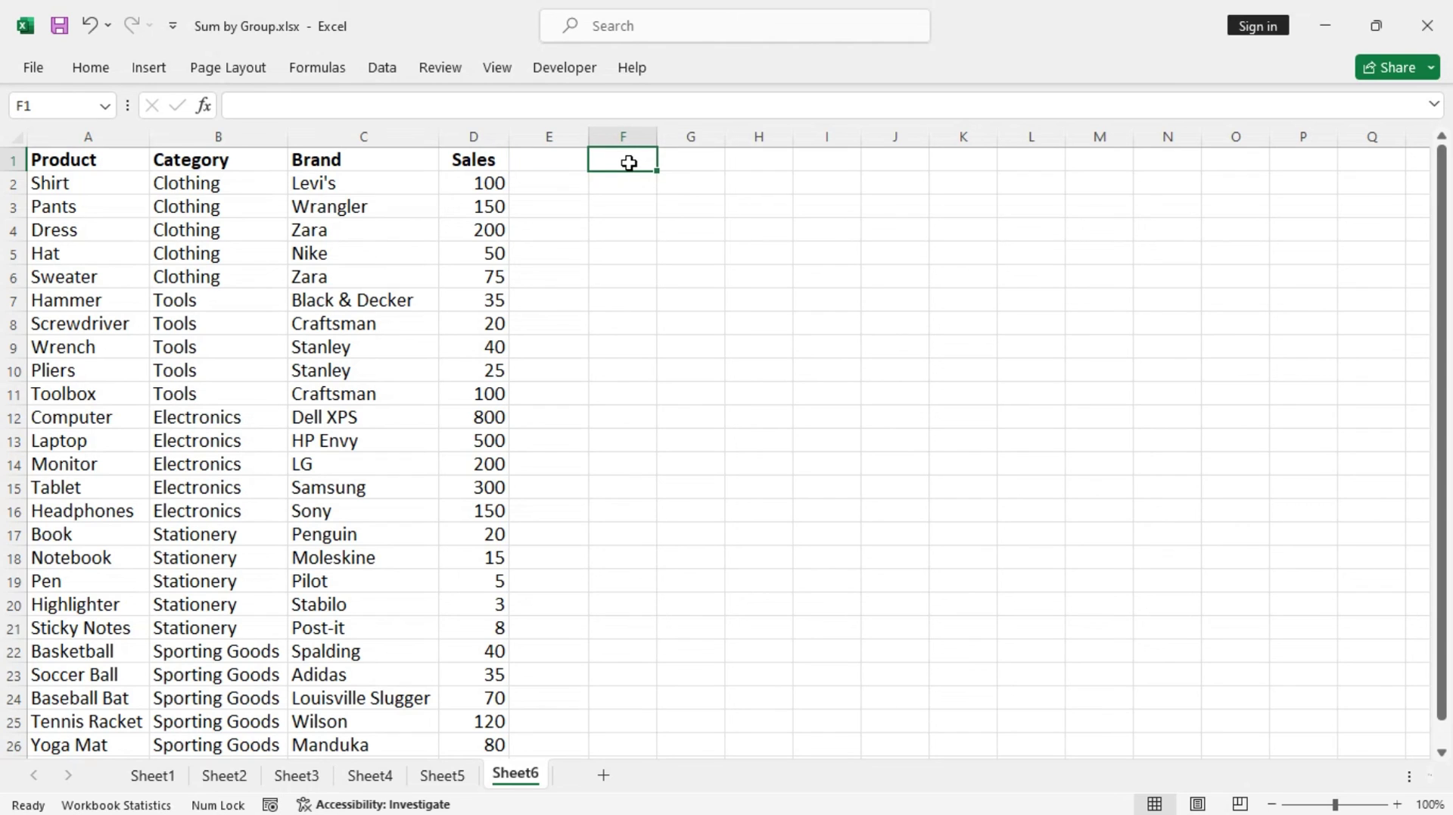
click(174, 184)
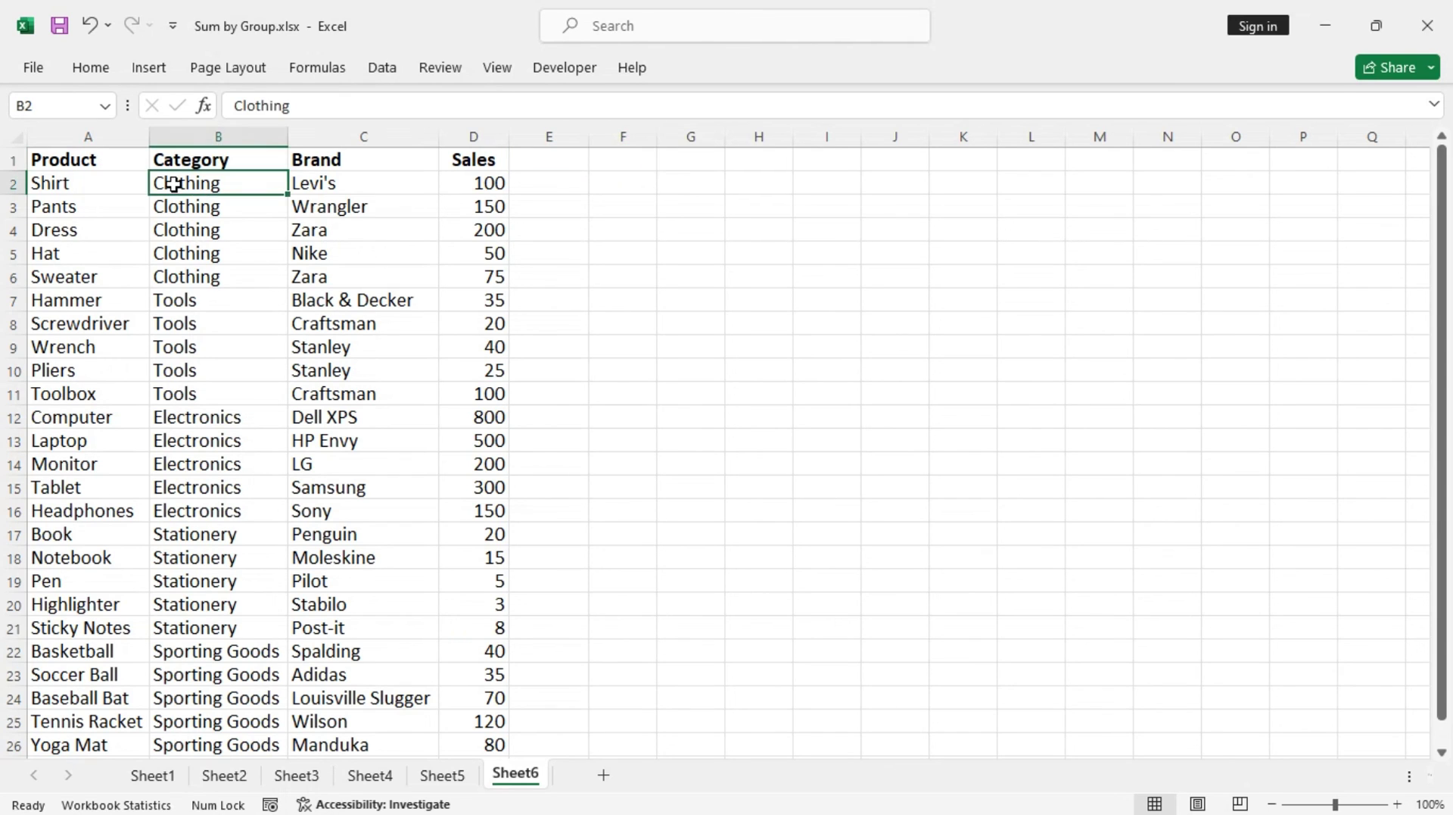
click(154, 73)
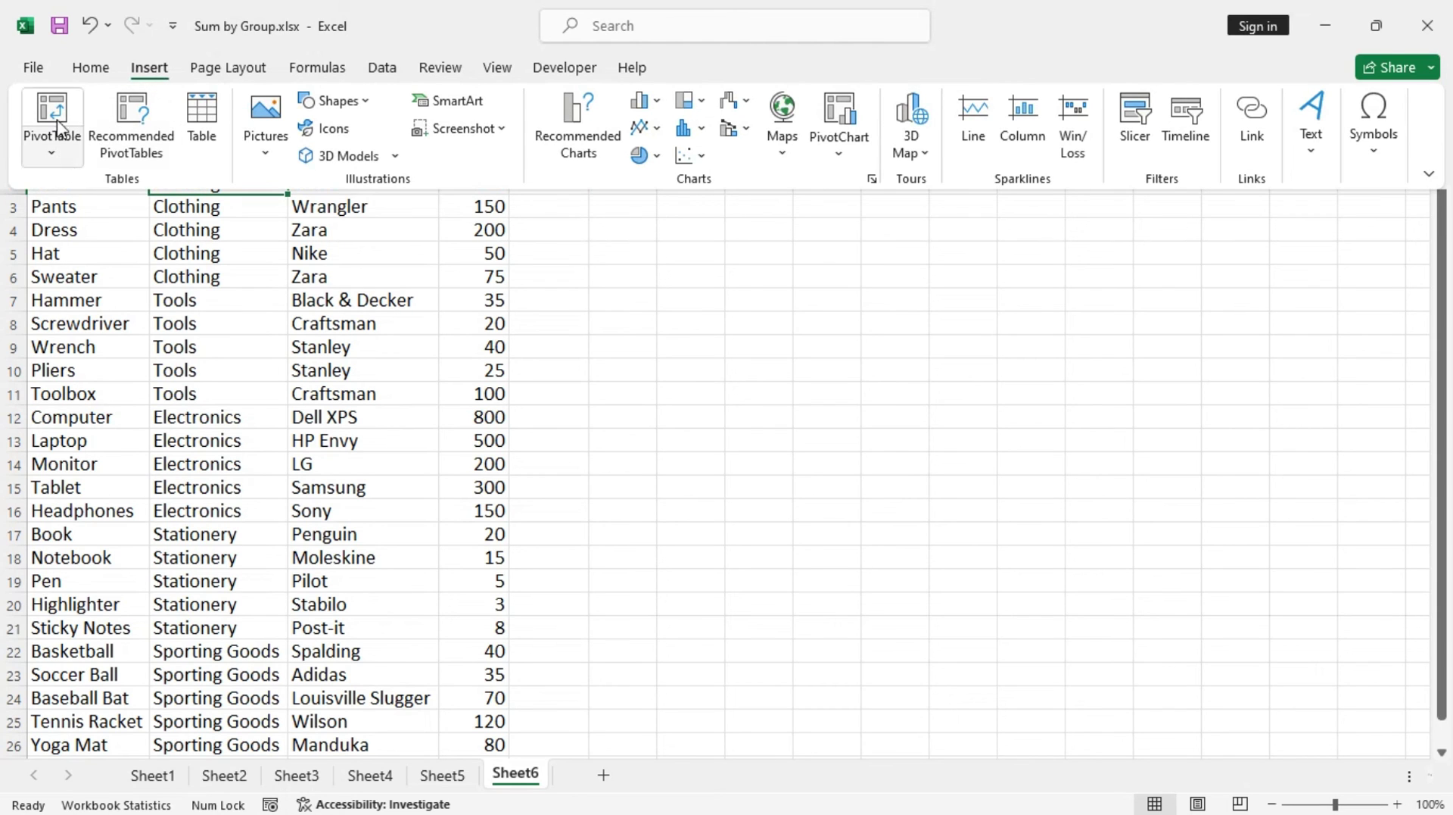
click(59, 129)
click(422, 510)
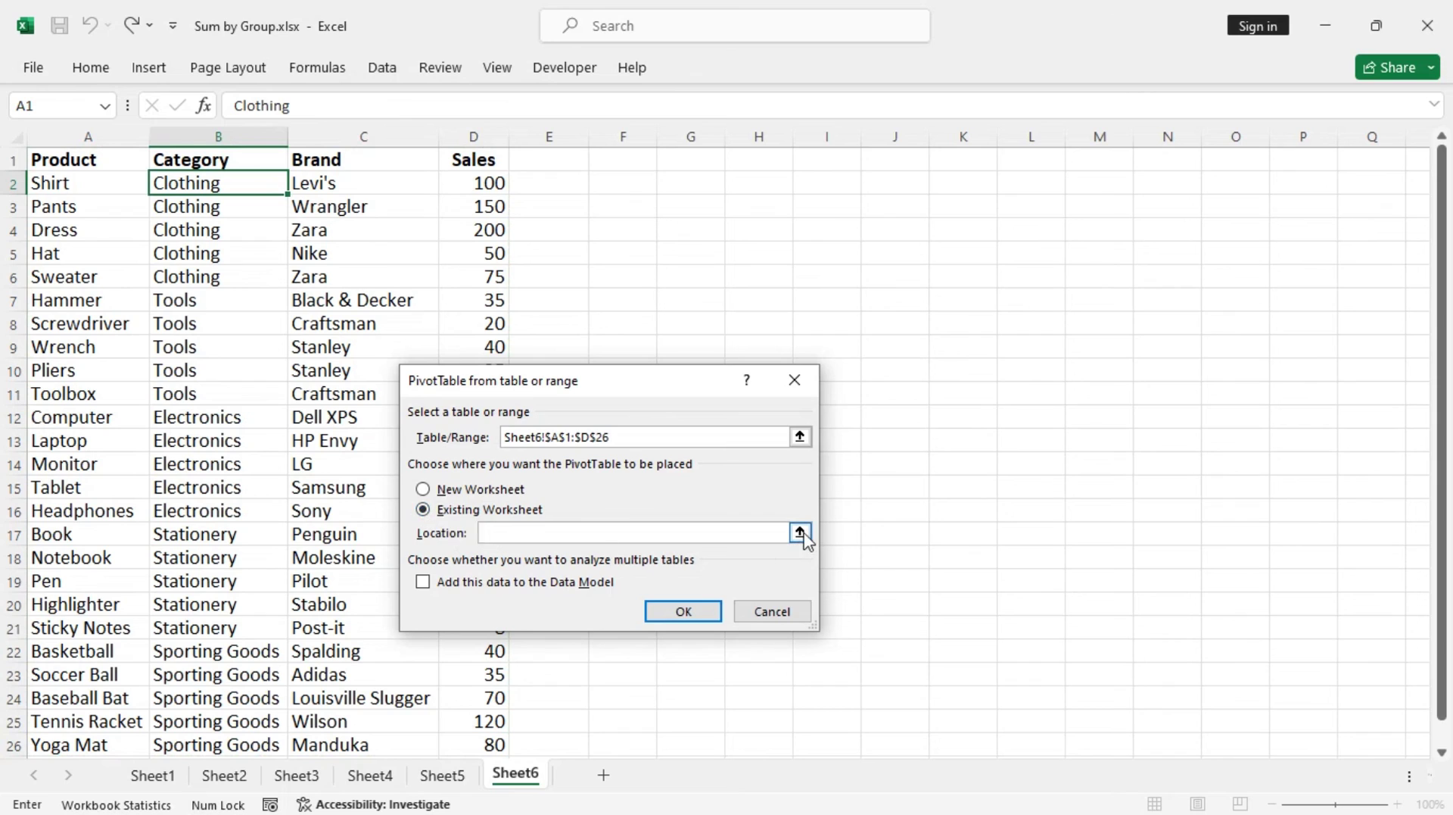
click(799, 532)
click(619, 164)
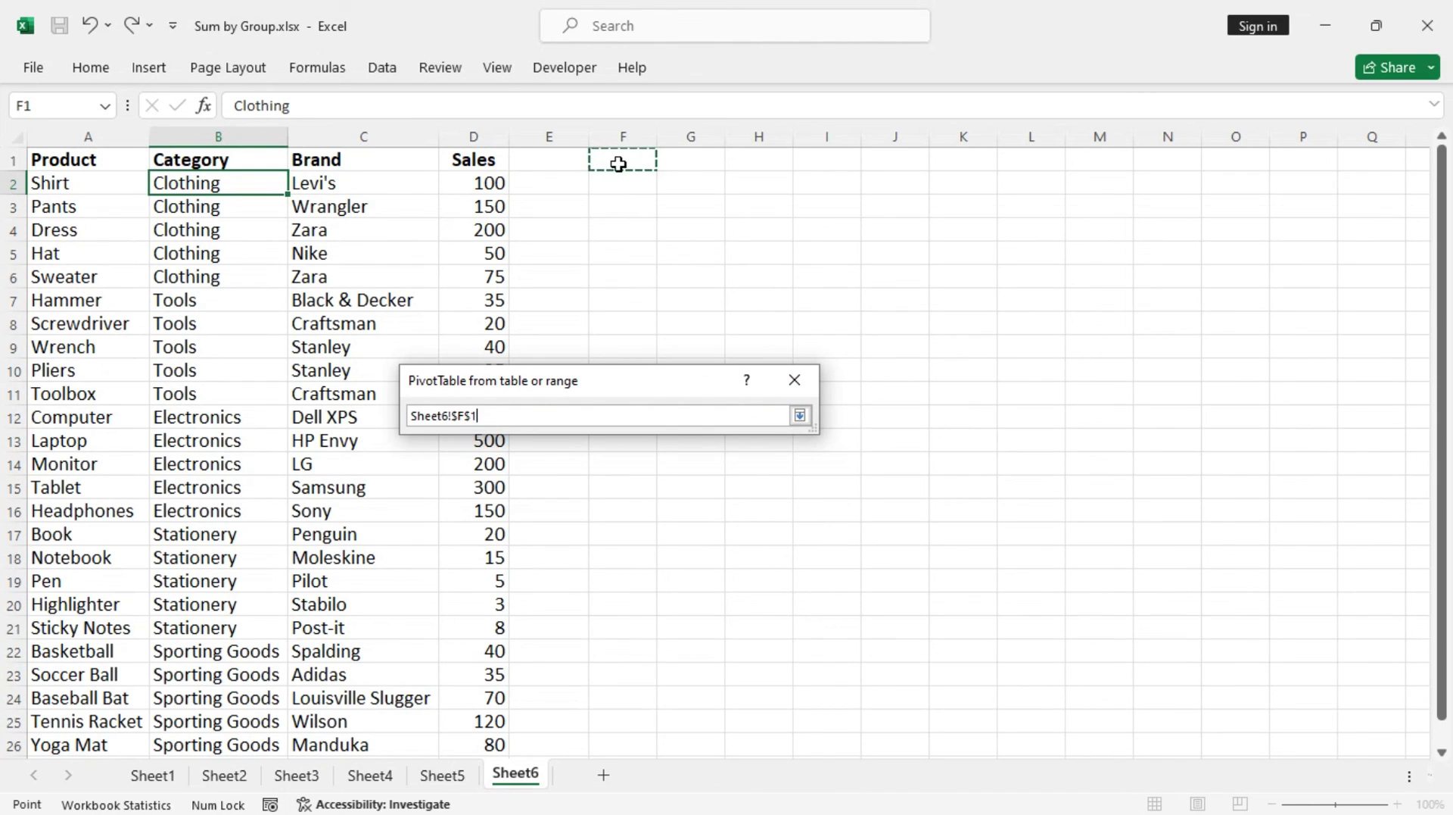
click(799, 416)
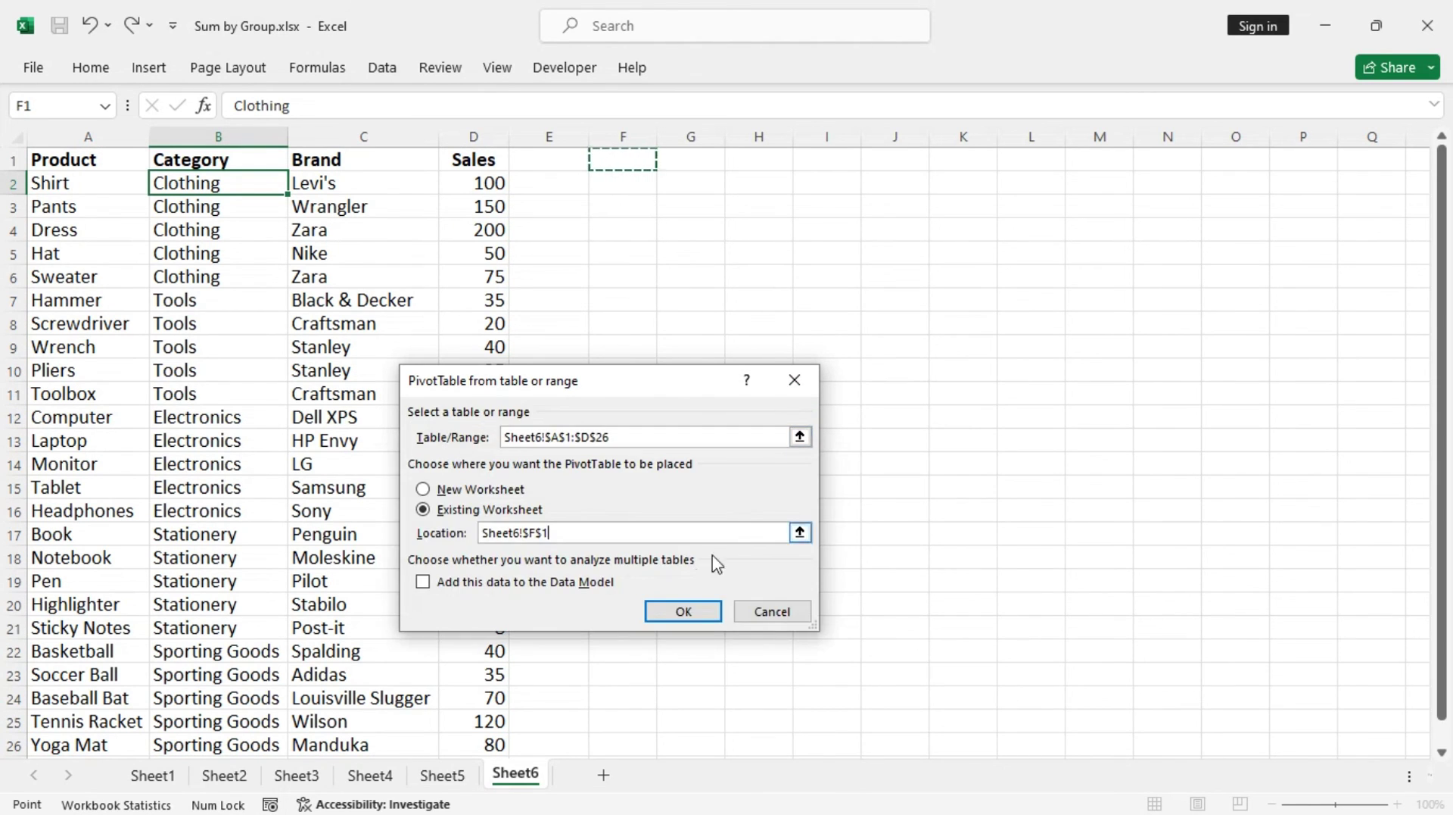
click(684, 612)
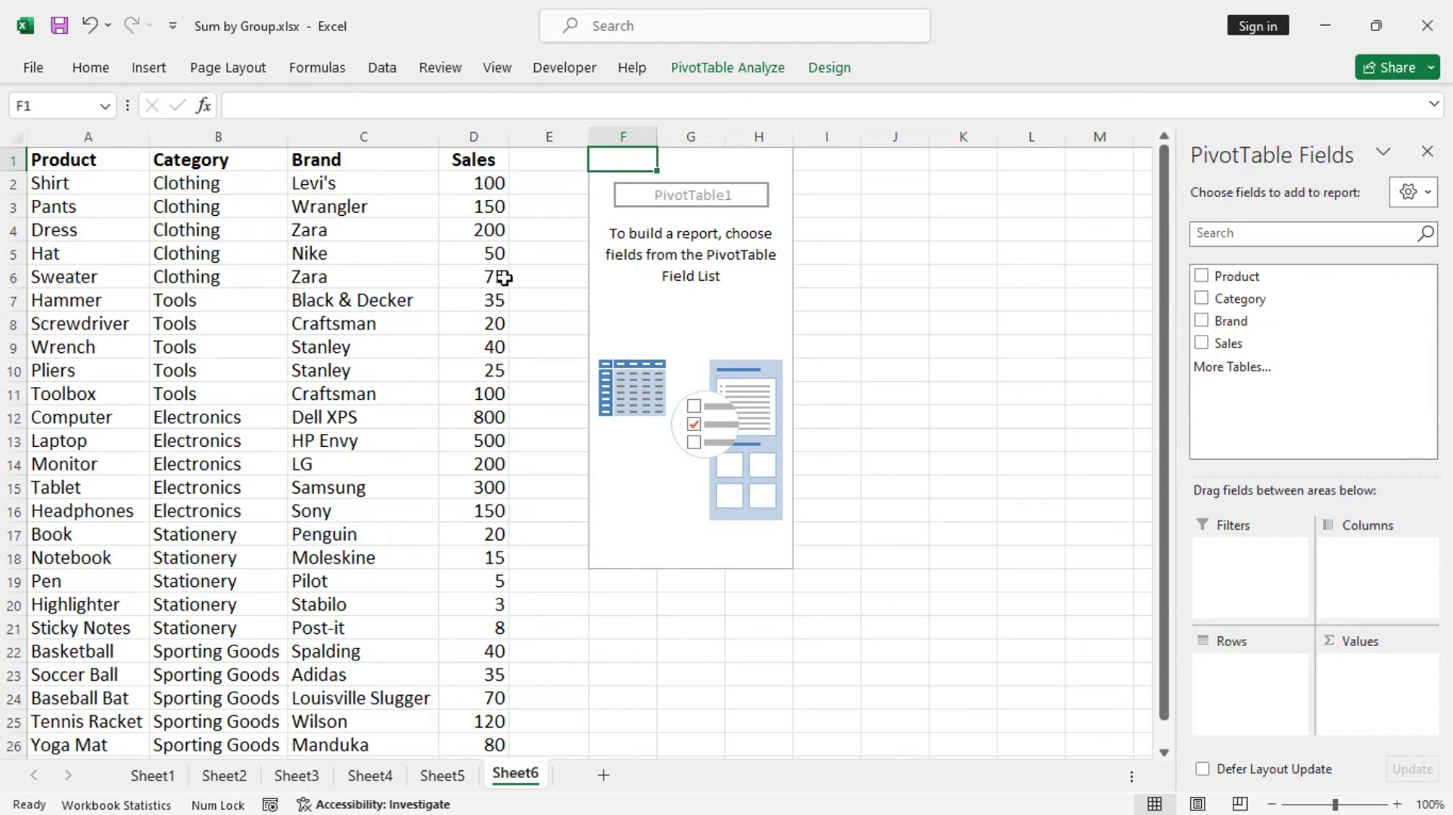
Step: Add Category as the PivotTable's rows and Sales as its summed values, and close the field list
click(1203, 298)
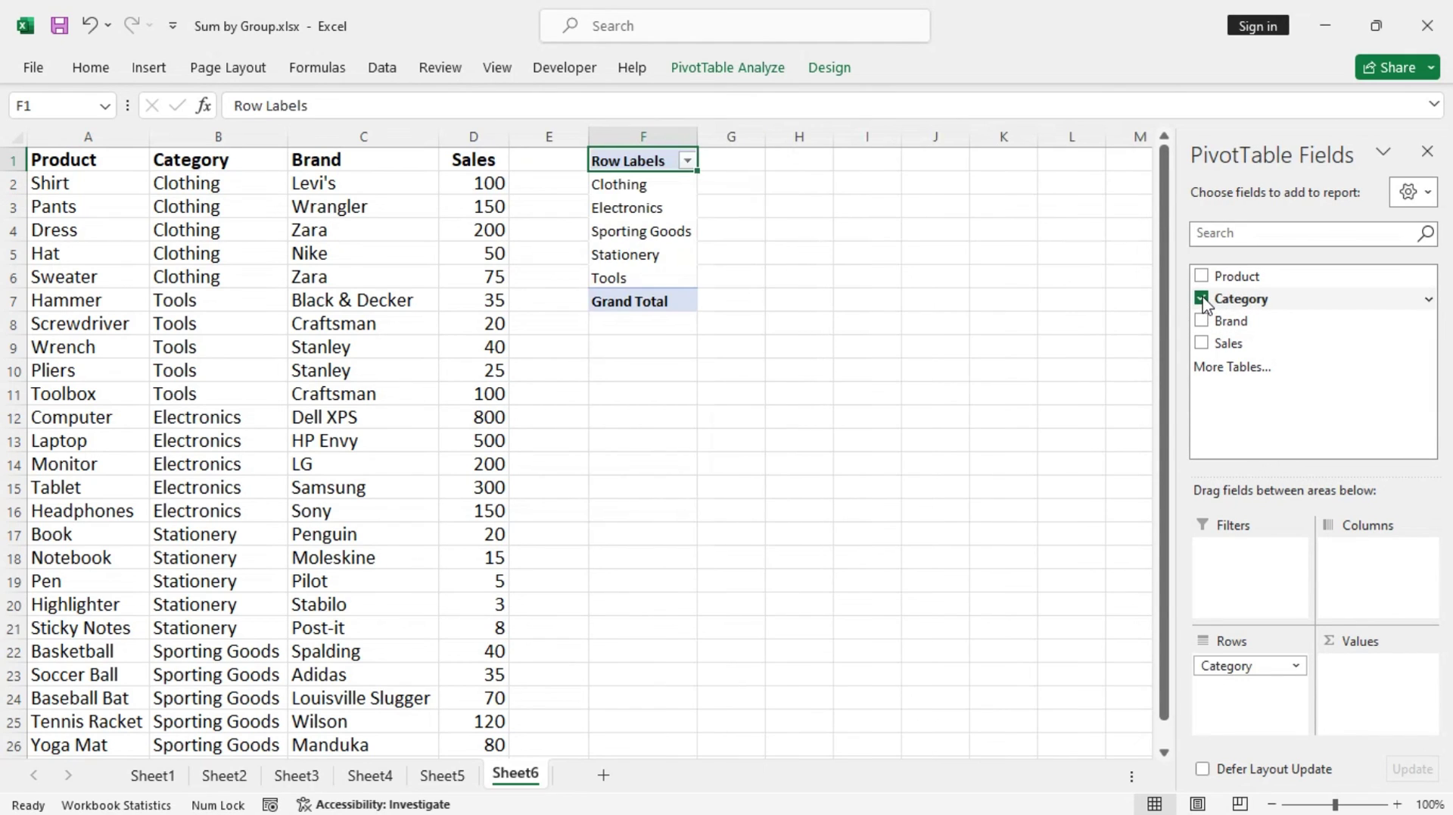
click(1202, 345)
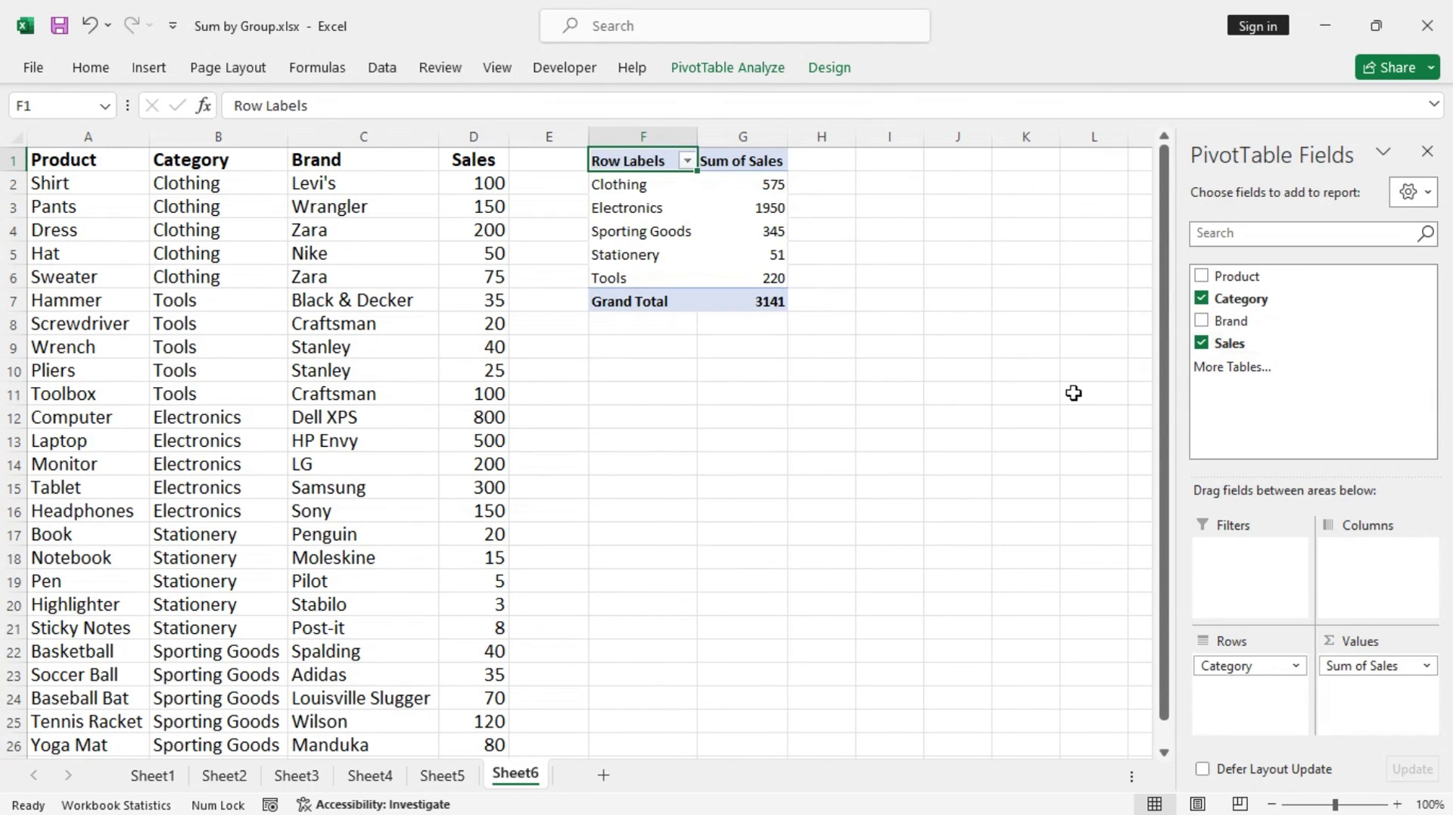
click(1428, 152)
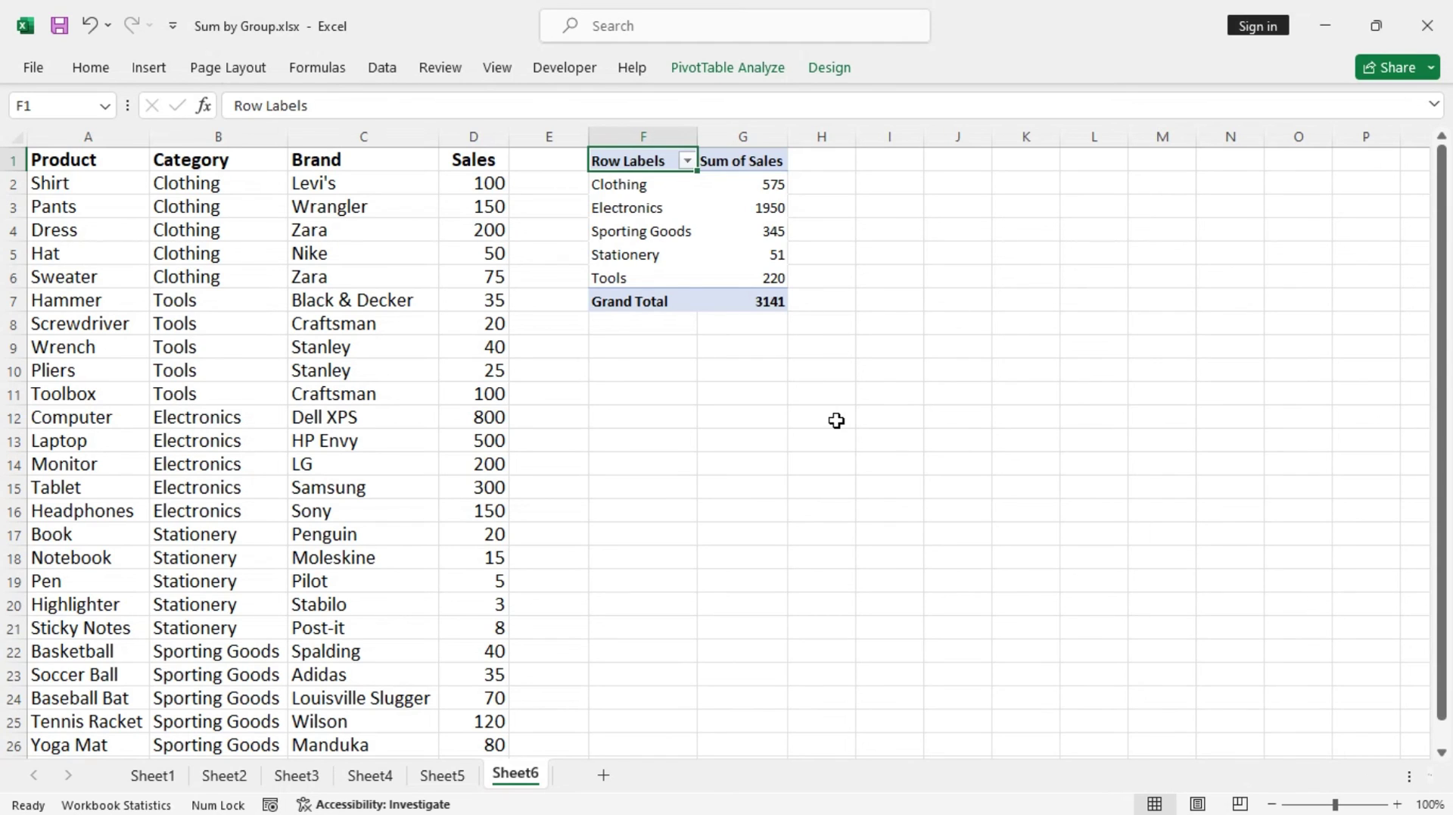